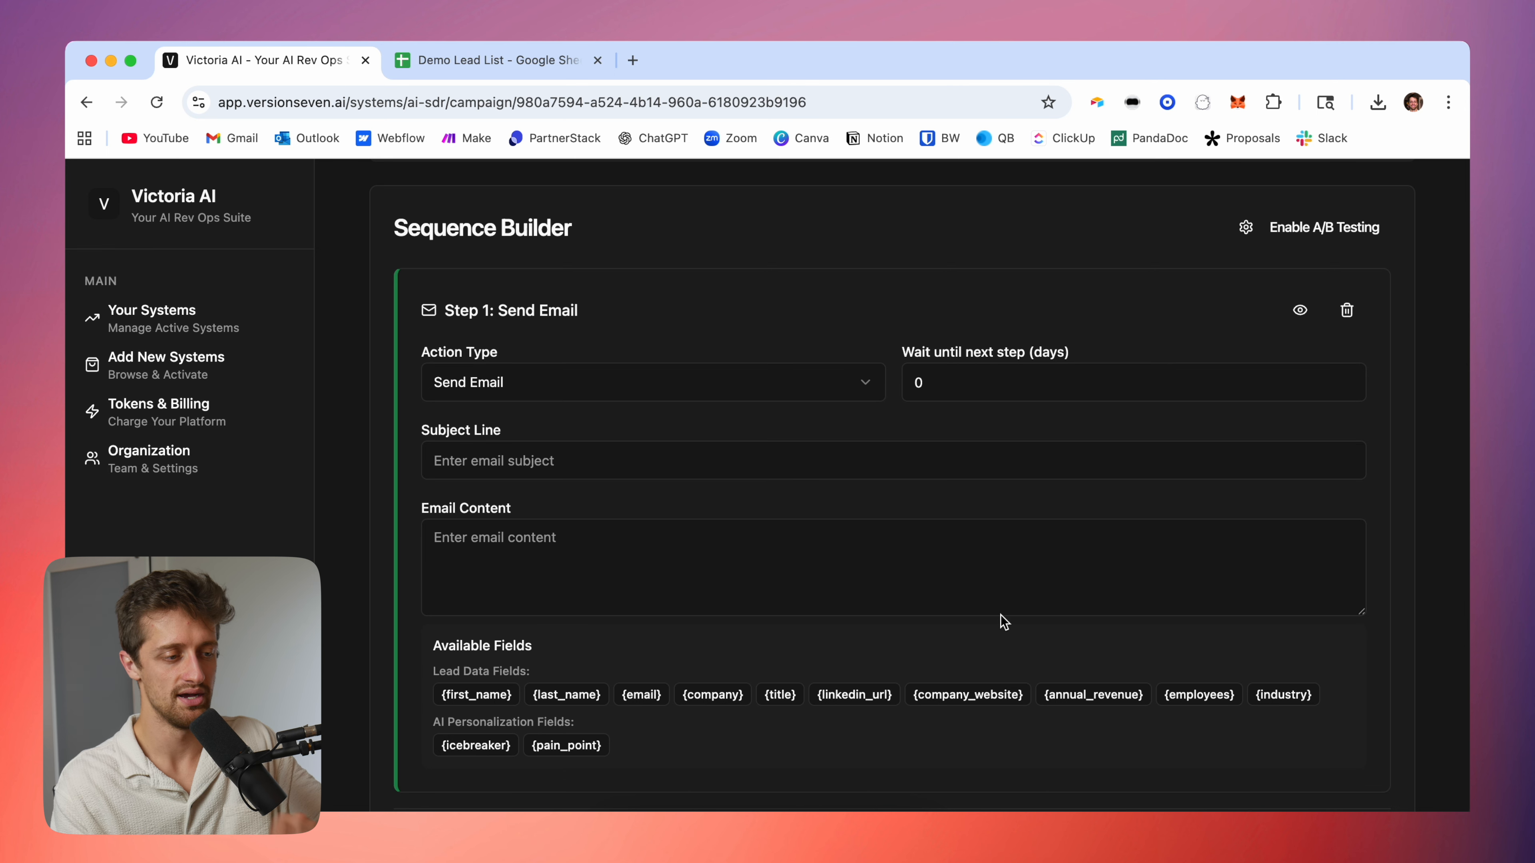
# - Change step 1's action to LinkedIn Connection Request and set its wait until the next step to 3 days
pyautogui.click(606, 388)
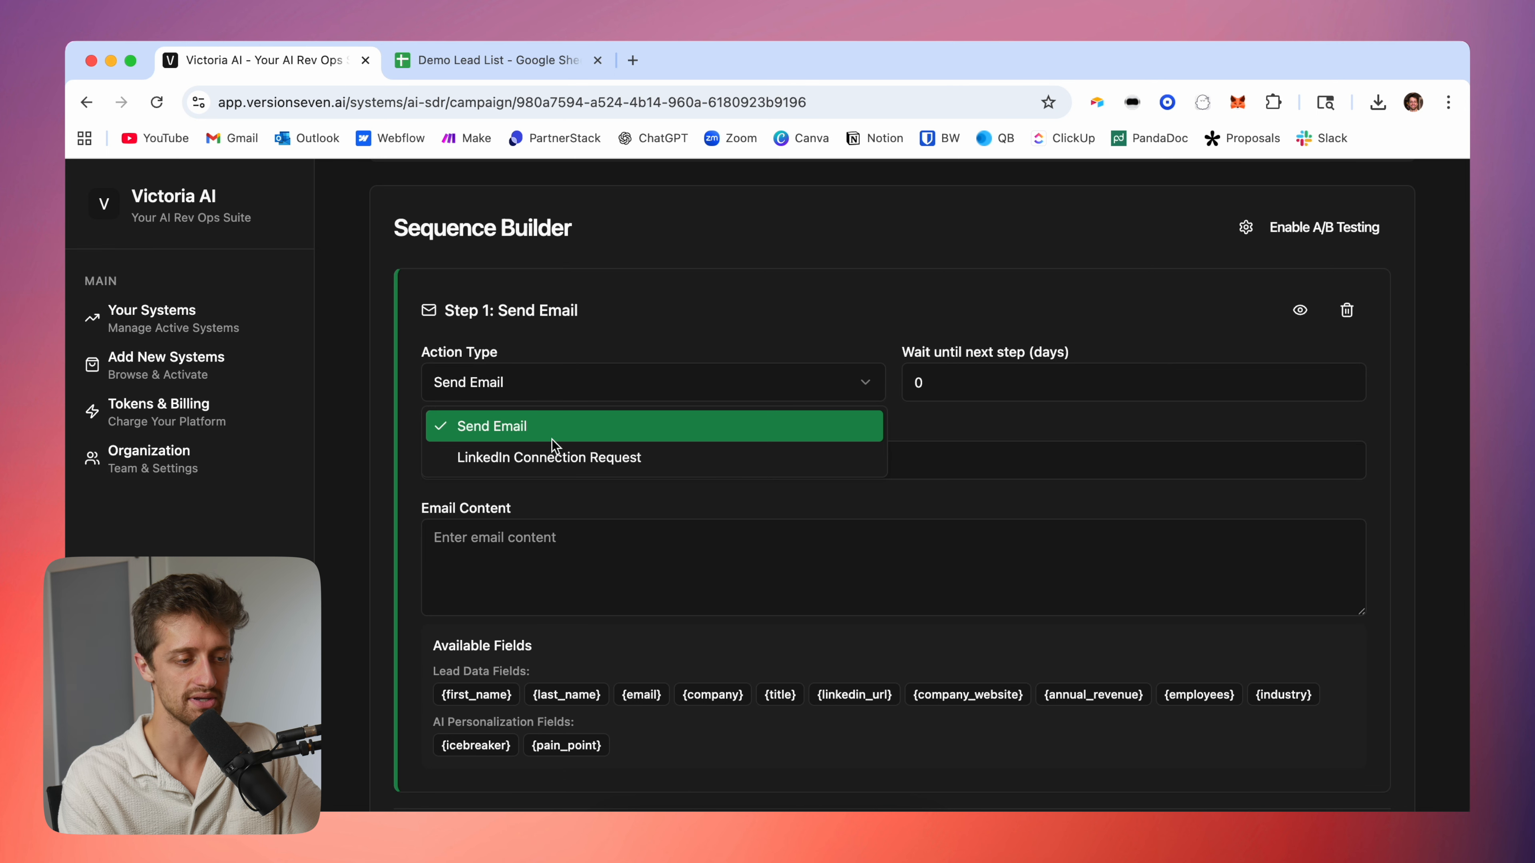
pyautogui.click(550, 454)
pyautogui.click(782, 311)
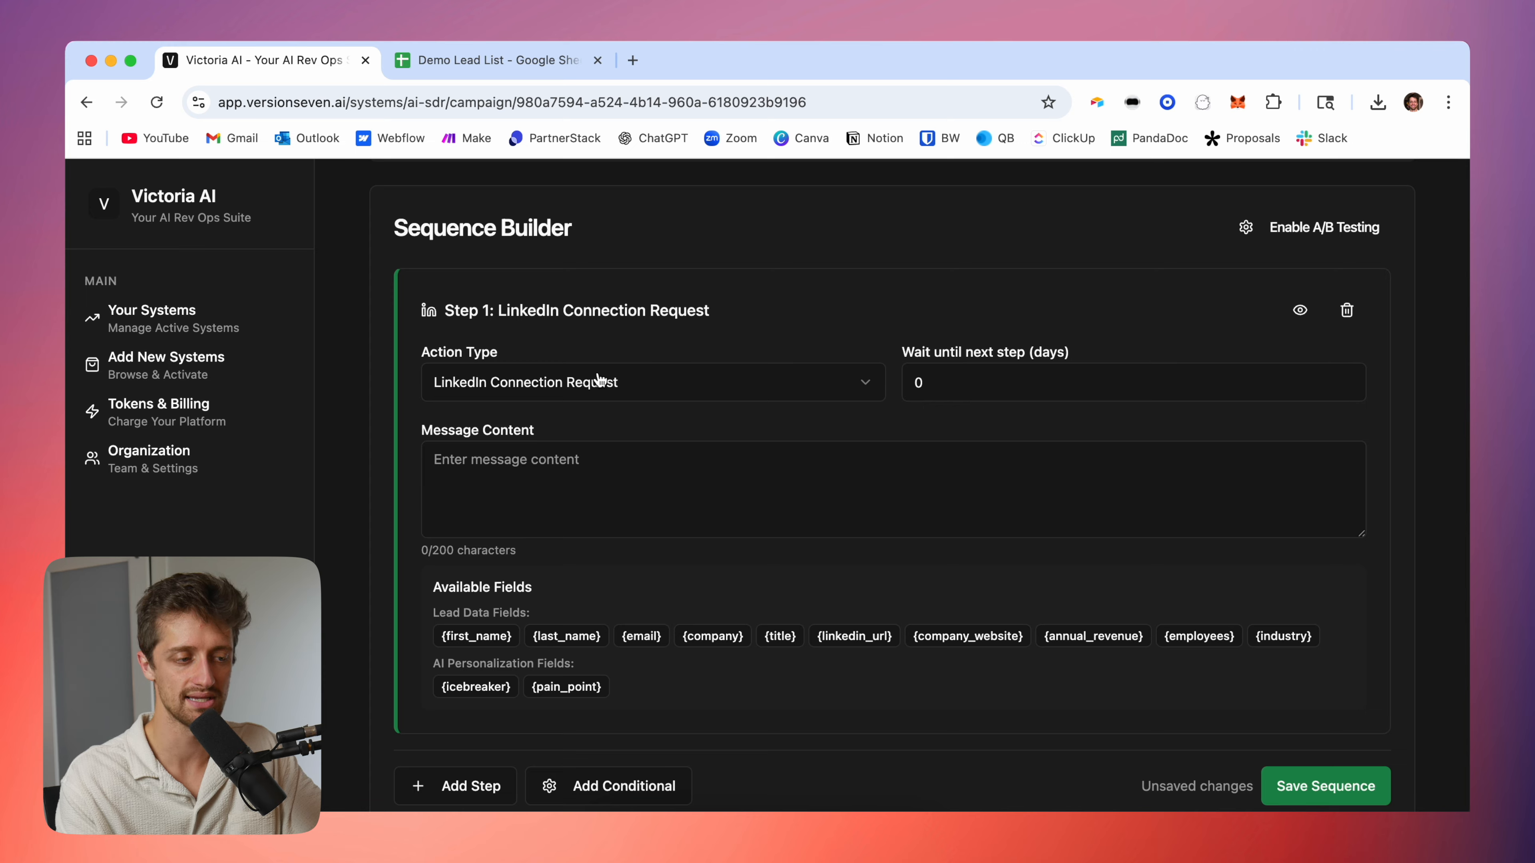
pyautogui.doubleClick(965, 372)
pyautogui.write('3')
pyautogui.click(961, 317)
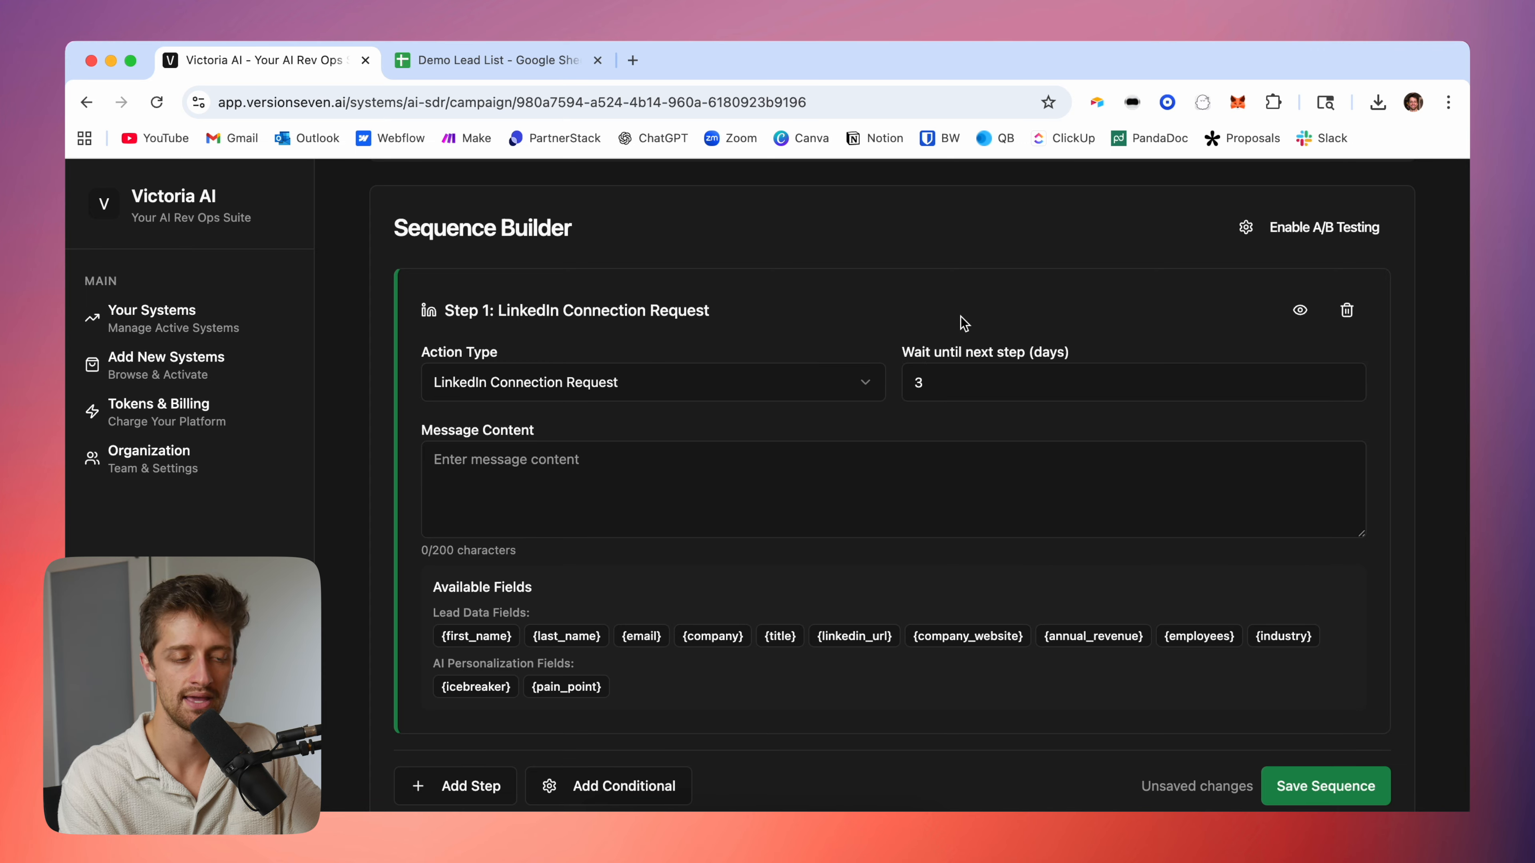
pyautogui.click(619, 452)
pyautogui.click(385, 412)
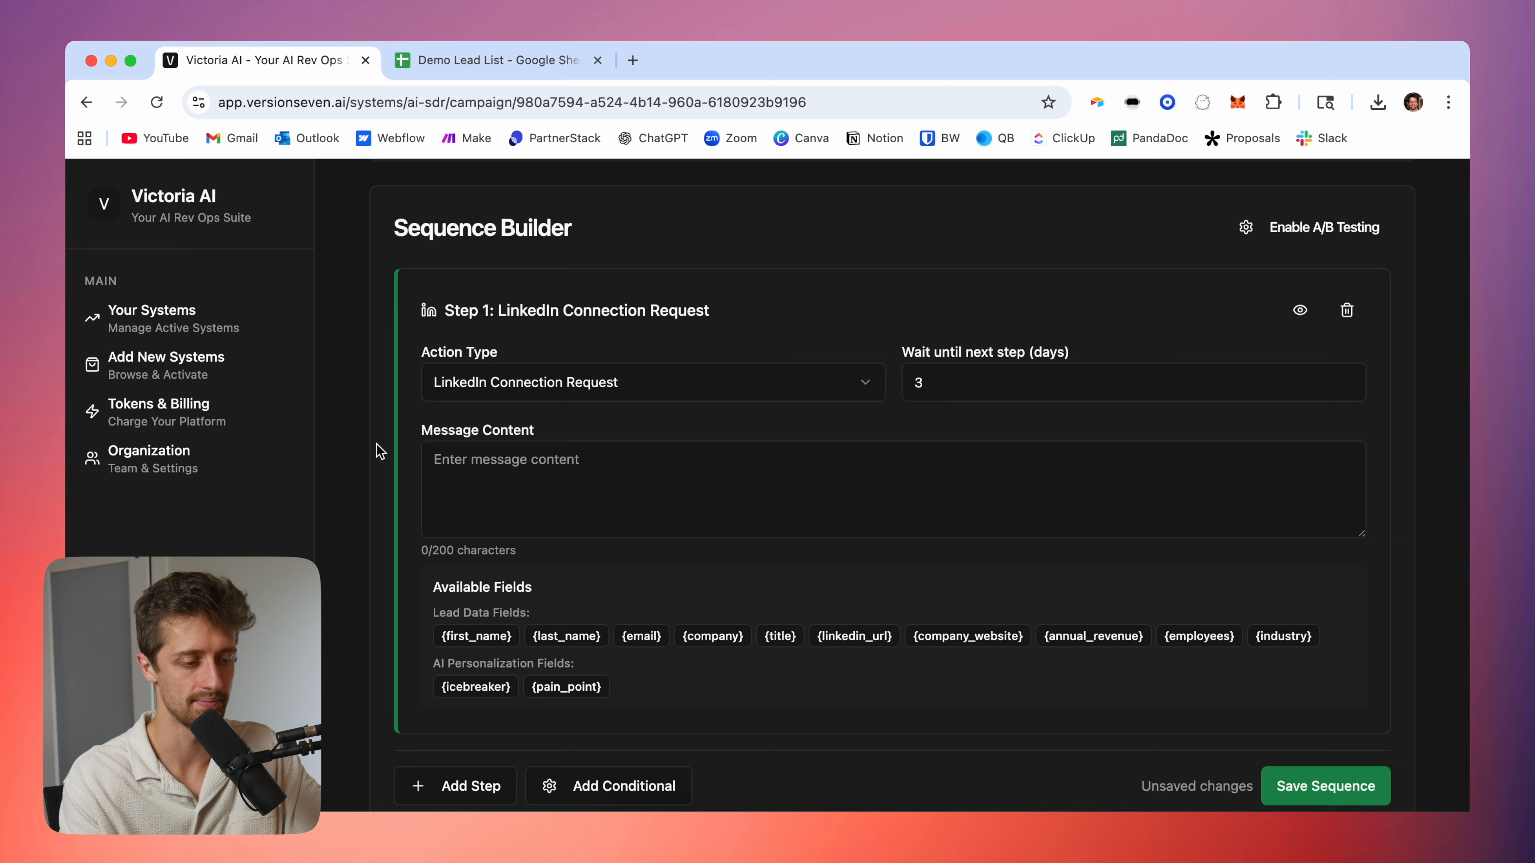
# - Add a conditional after step 1 with the conditional type Connected on LinkedIn
pyautogui.scroll(-2, 376, 443)
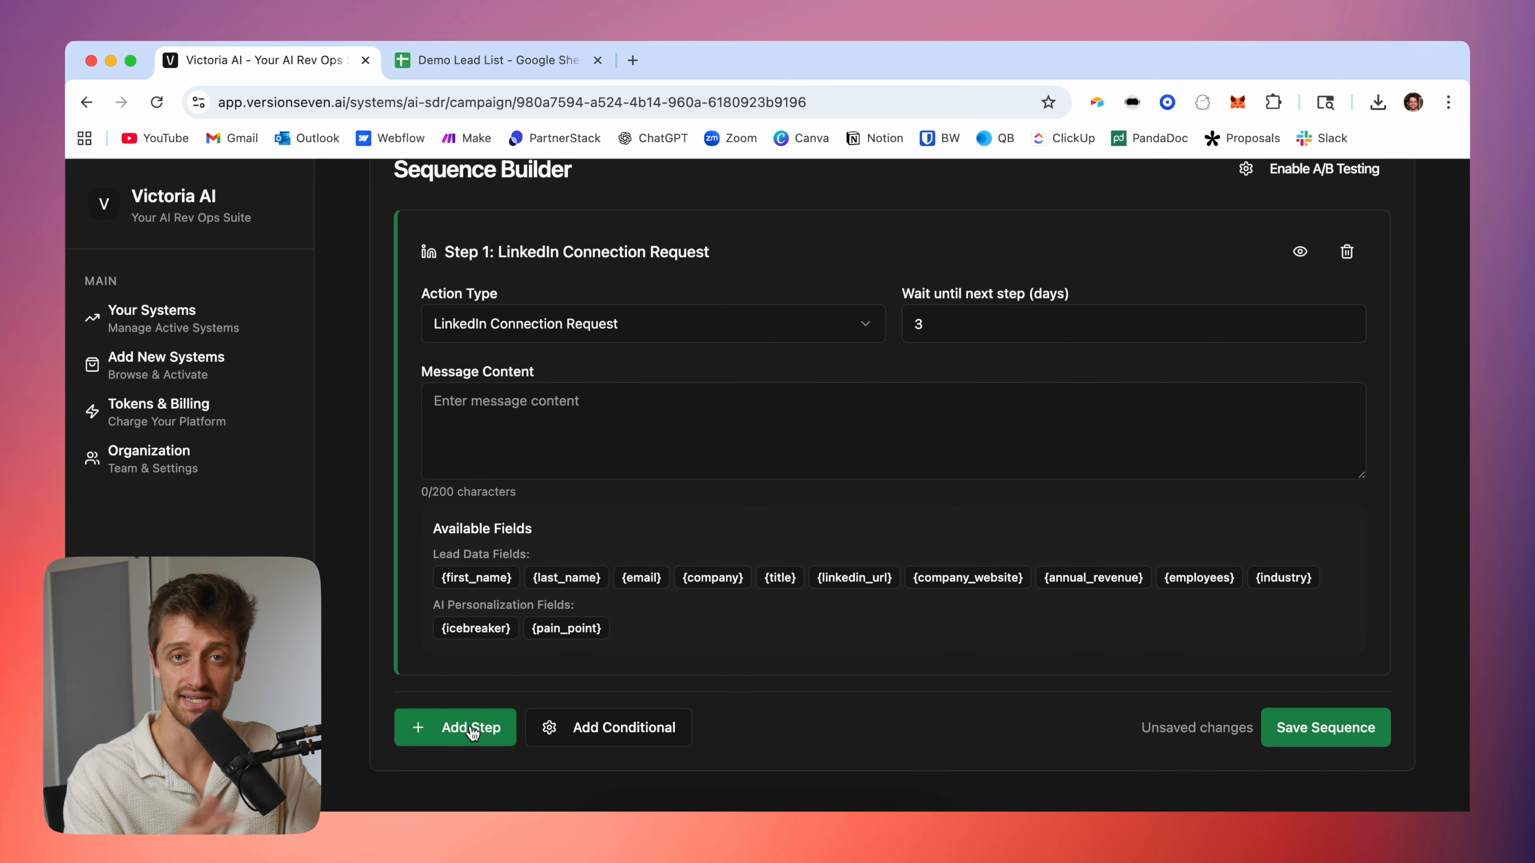
pyautogui.click(635, 749)
pyautogui.scroll(-5, 808, 703)
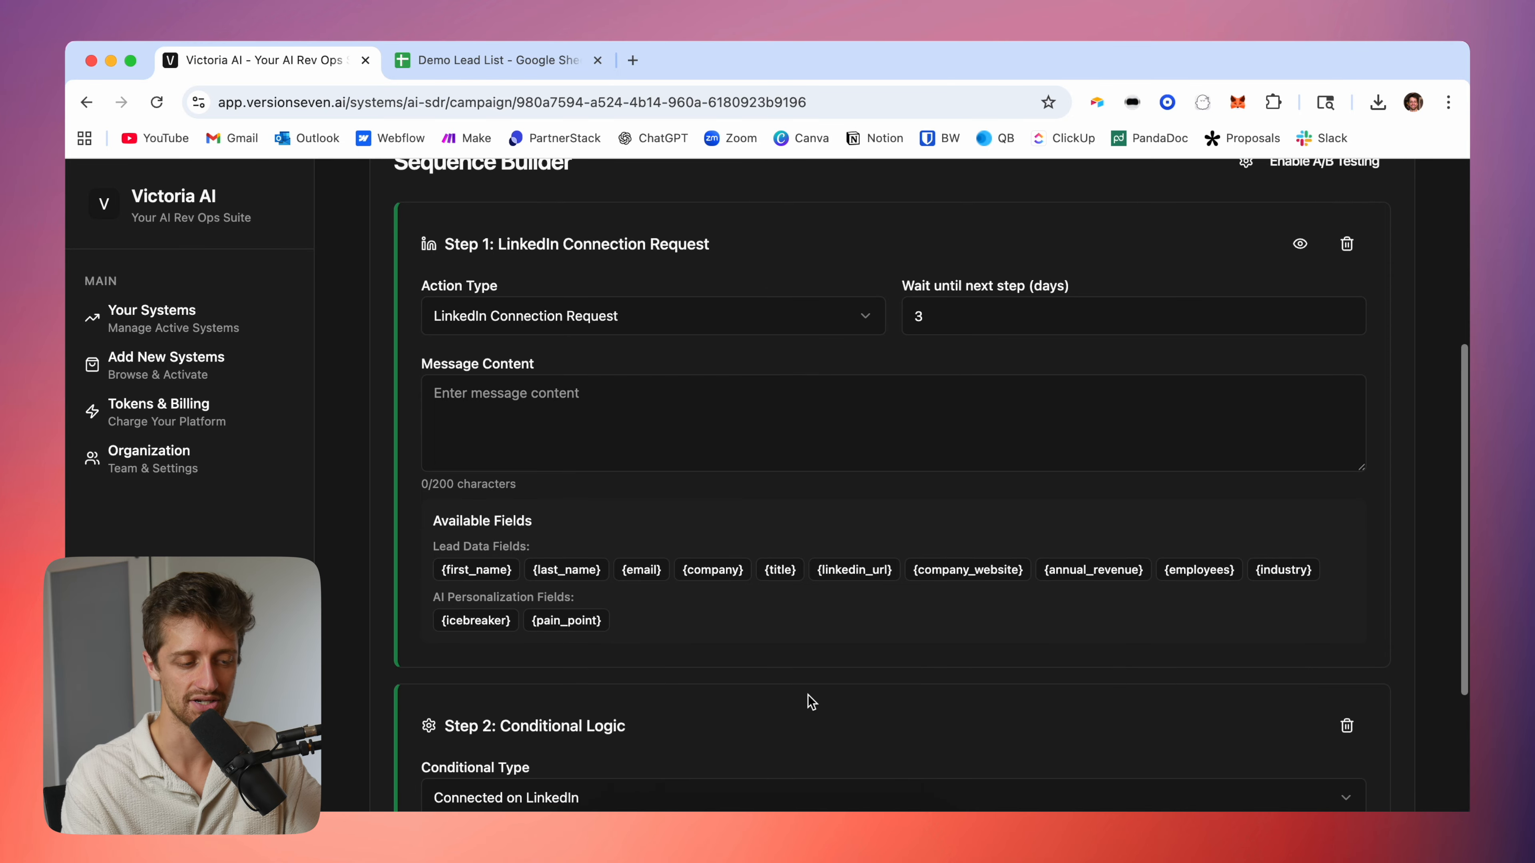
pyautogui.click(670, 573)
pyautogui.click(595, 622)
pyautogui.click(859, 503)
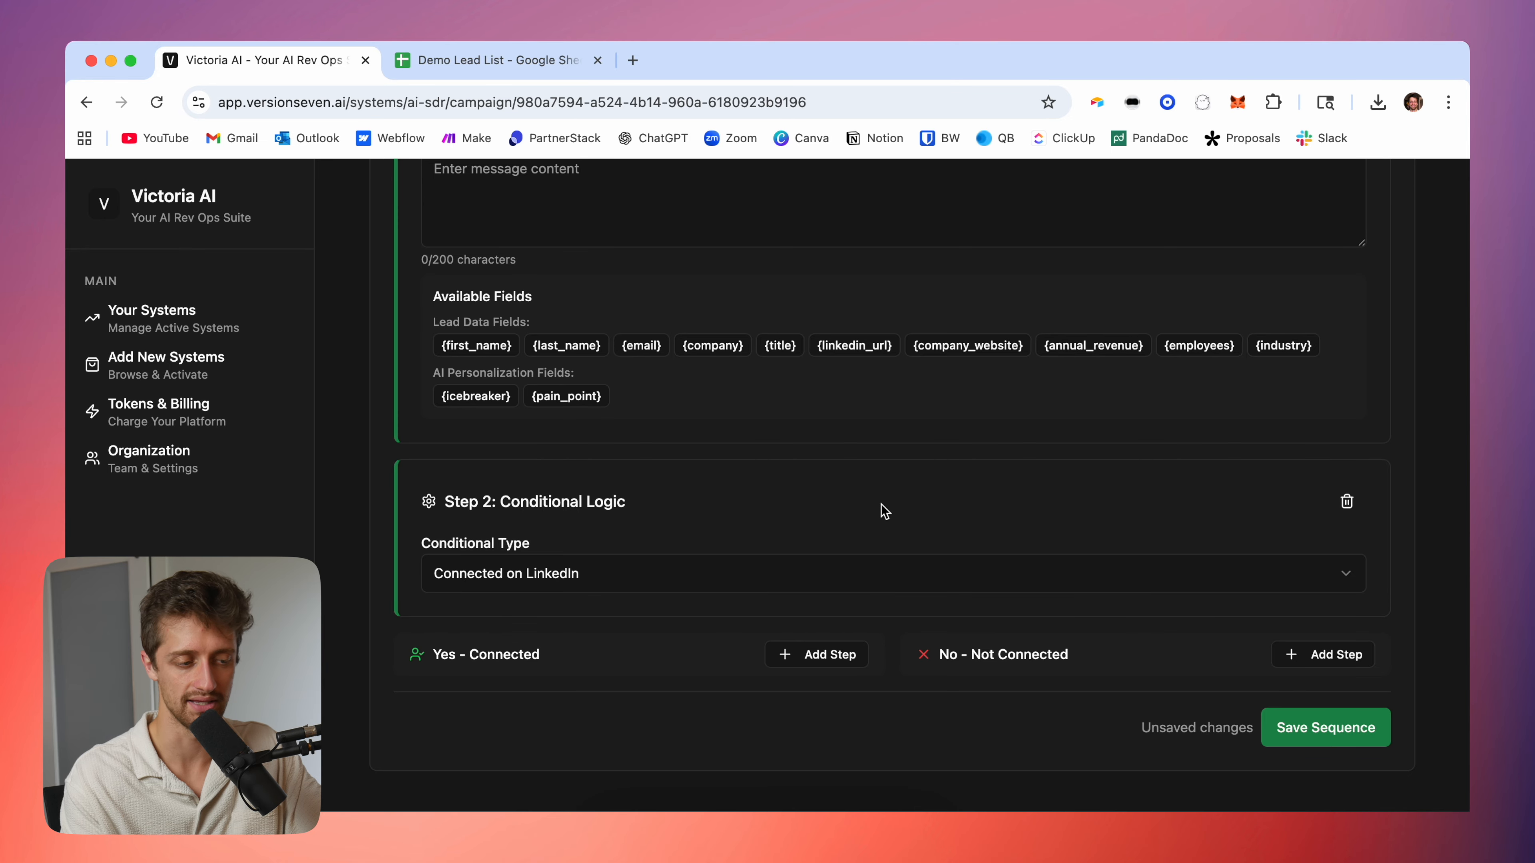
pyautogui.scroll(5, 900, 484)
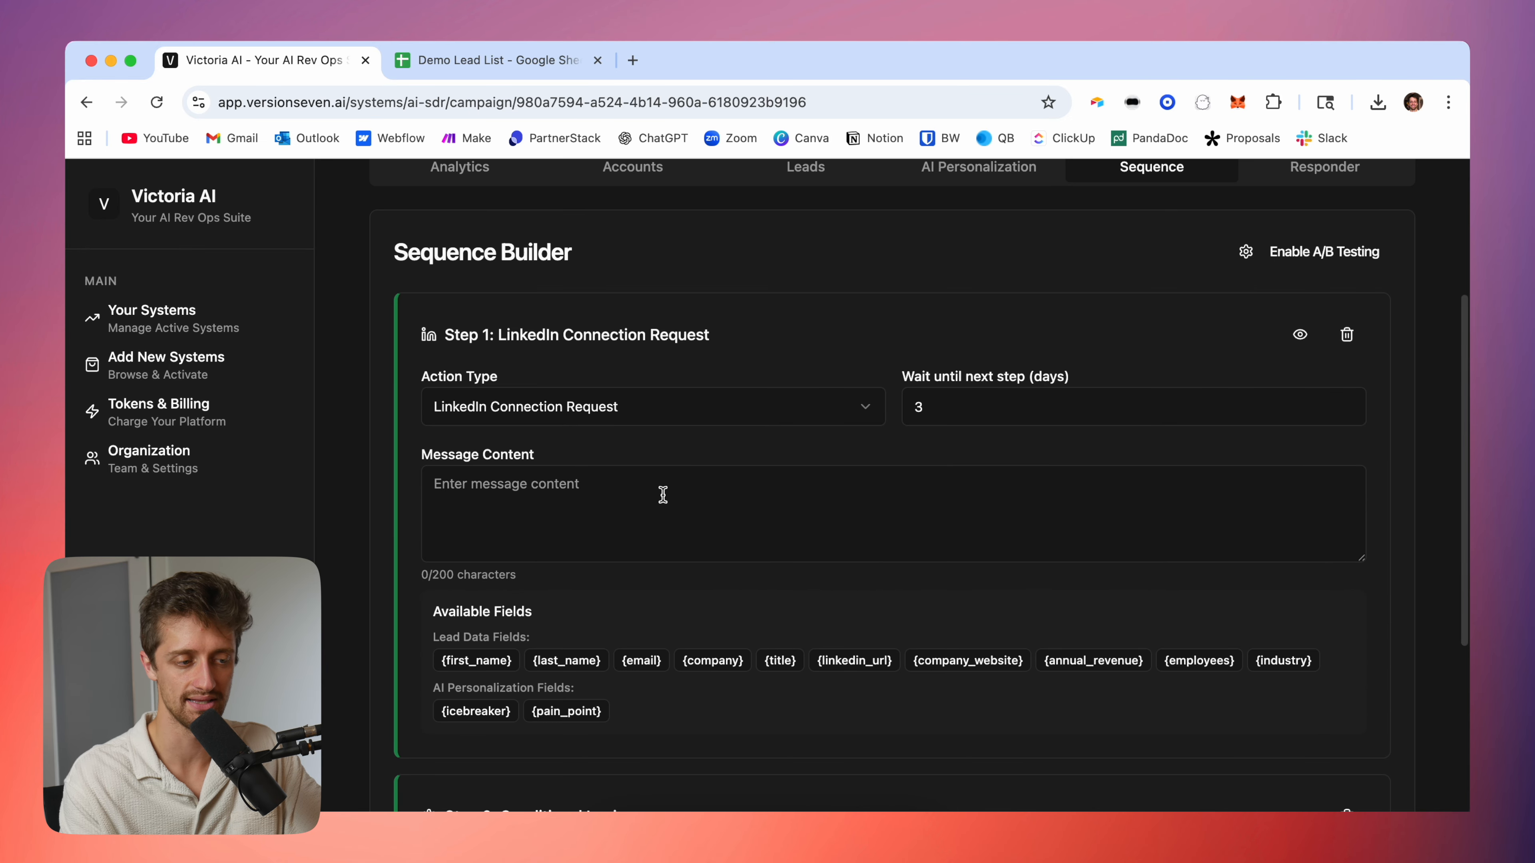
pyautogui.scroll(-3, 890, 301)
pyautogui.scroll(-2, 903, 303)
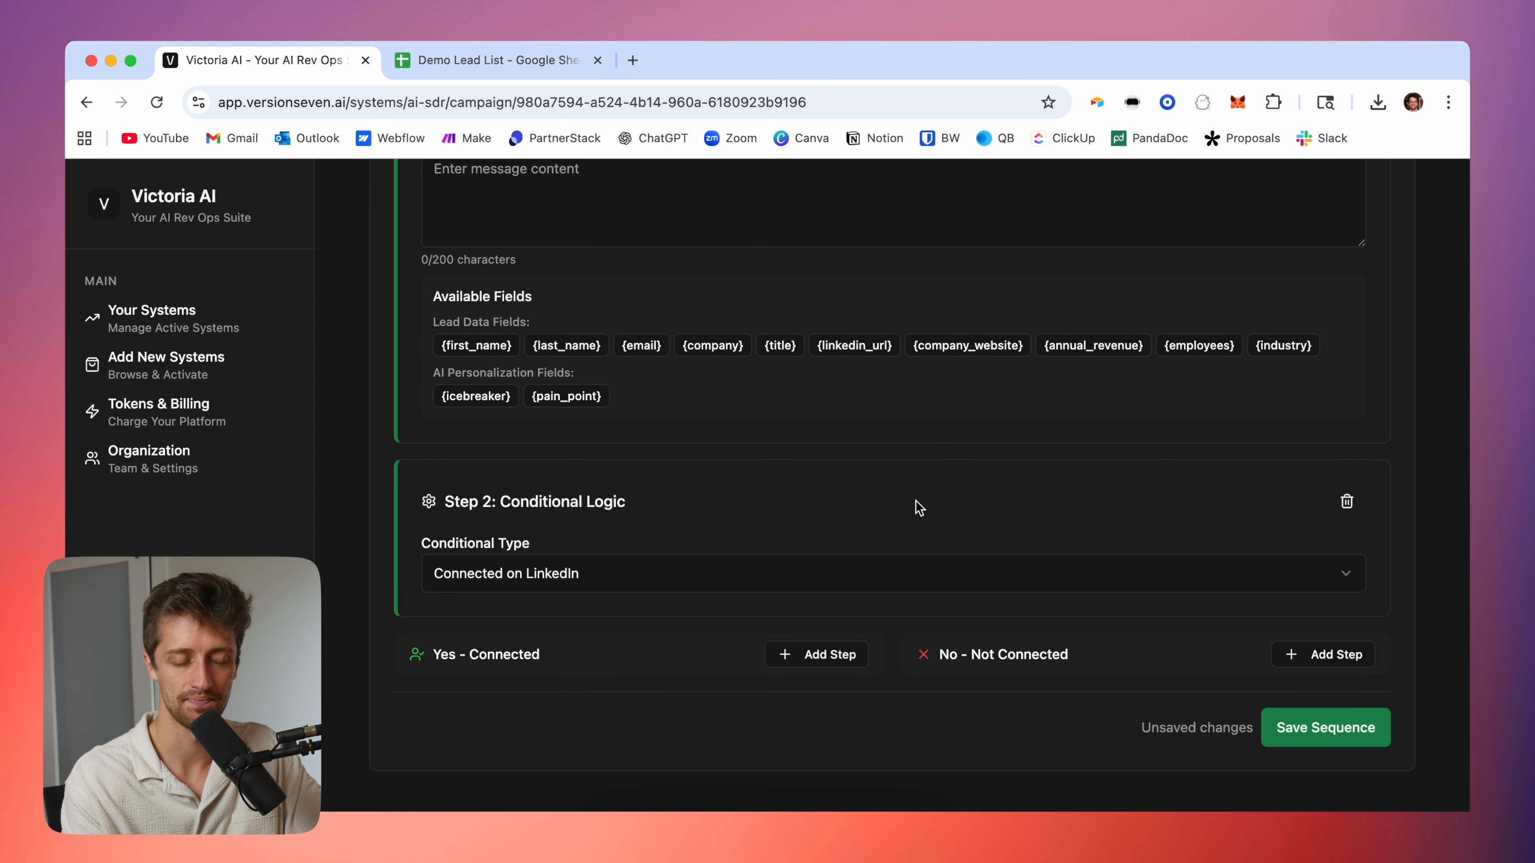
# - Add one step to the Yes - Connected branch and one to the No - Not Connected branch
pyautogui.click(819, 654)
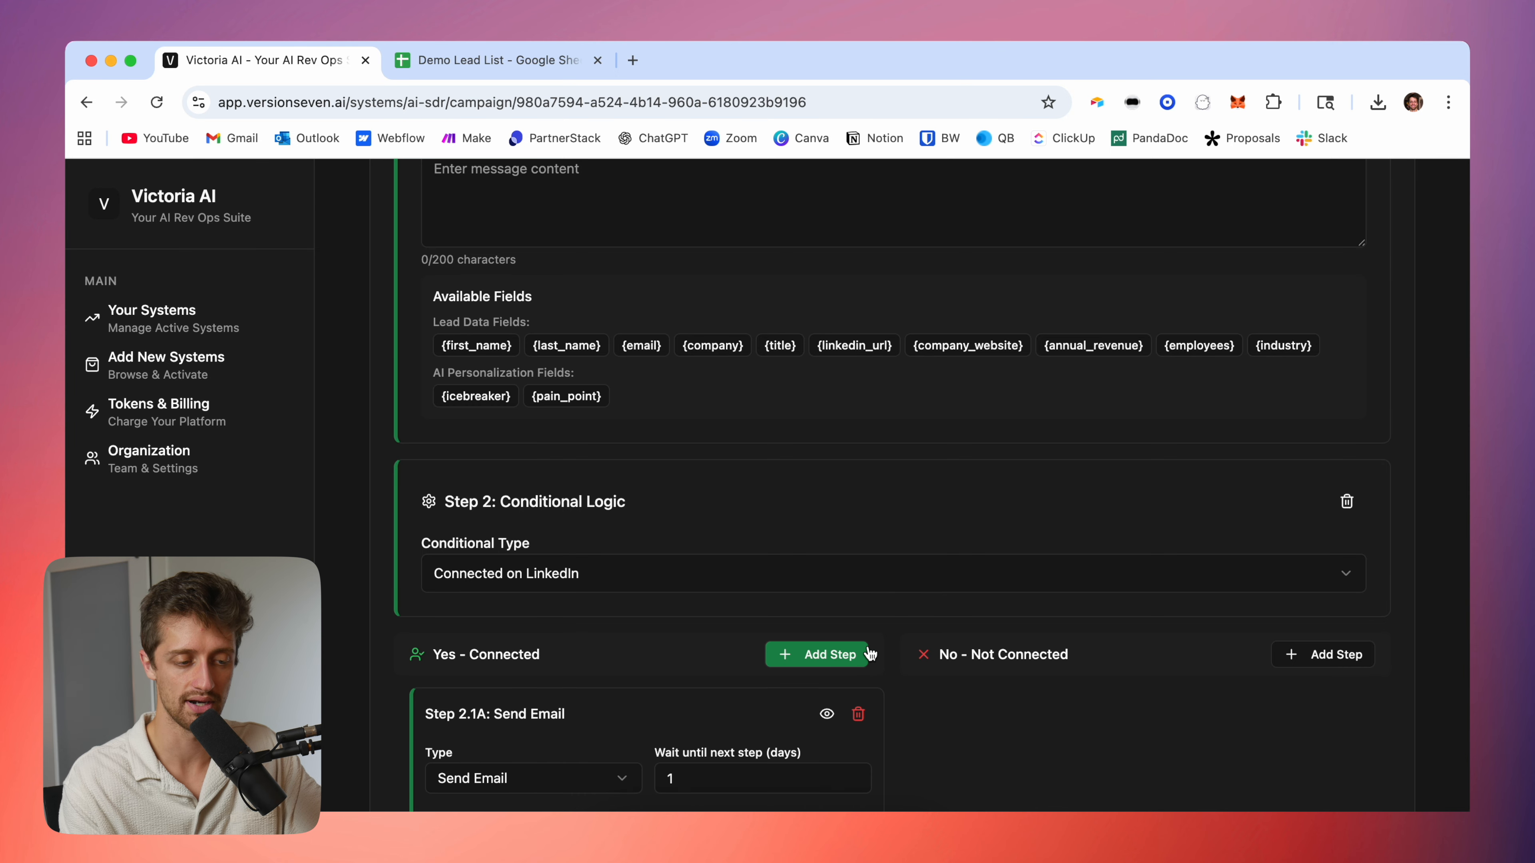
pyautogui.scroll(-5, 860, 626)
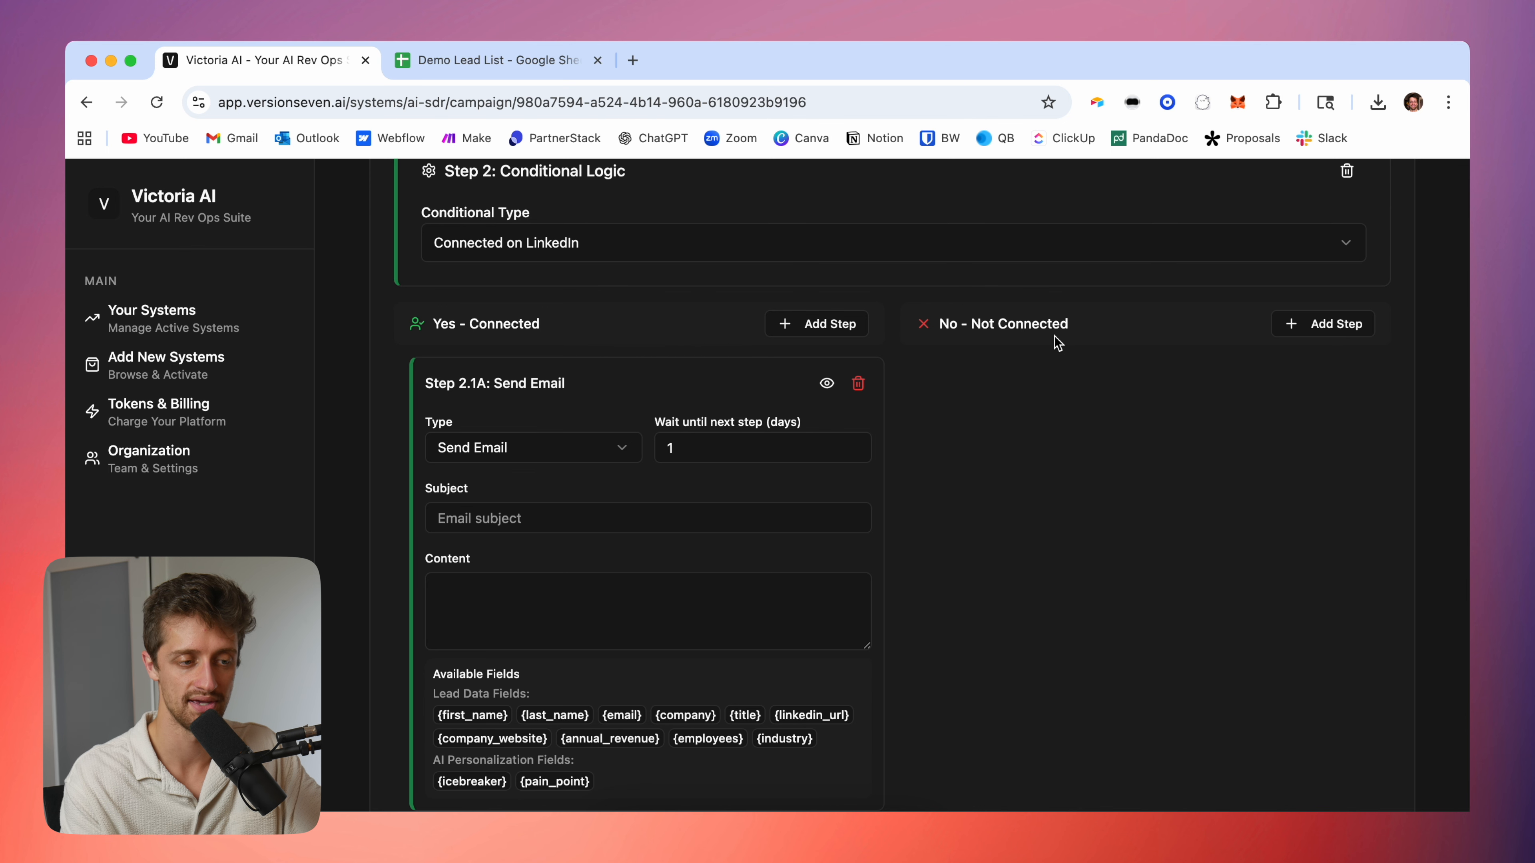
pyautogui.scroll(2, 1100, 356)
pyautogui.click(1310, 488)
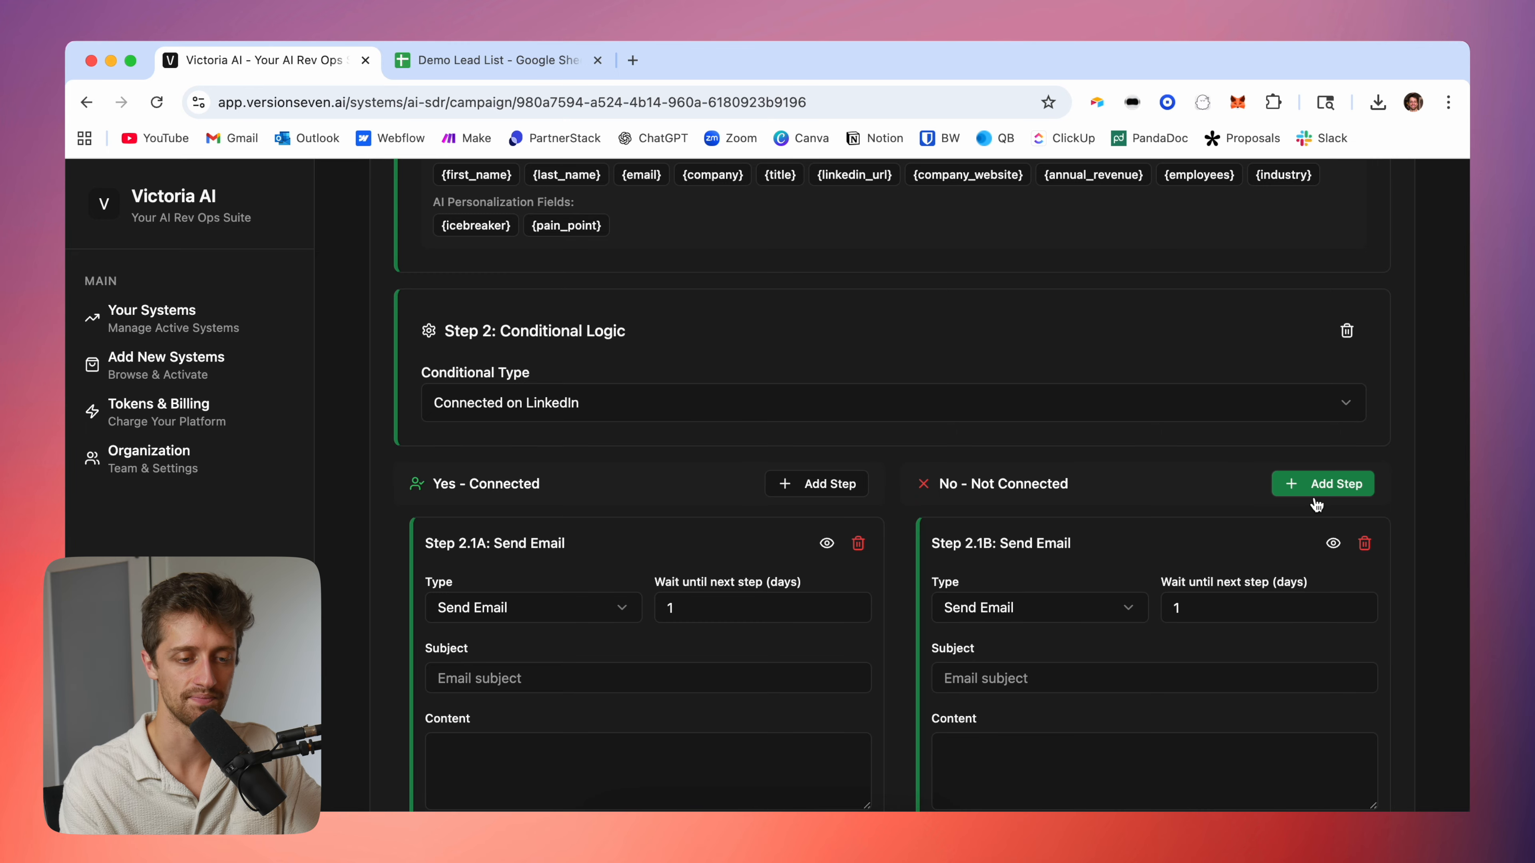
pyautogui.scroll(-2, 1250, 599)
pyautogui.scroll(-2, 1249, 598)
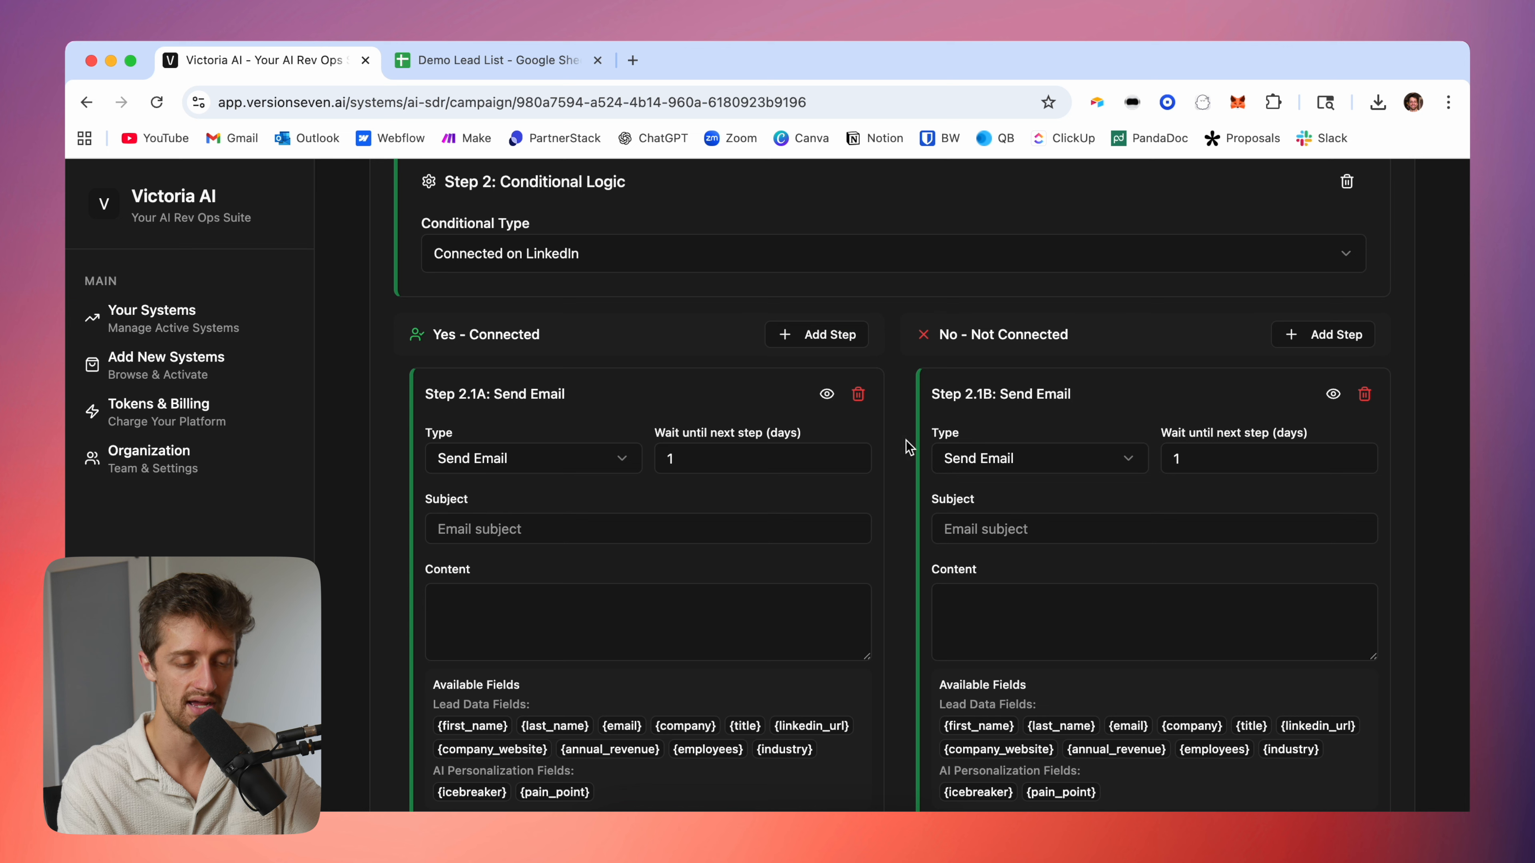
# - Change the type of the step in the Yes - Connected branch to Send LinkedIn Message
pyautogui.scroll(10, 858, 393)
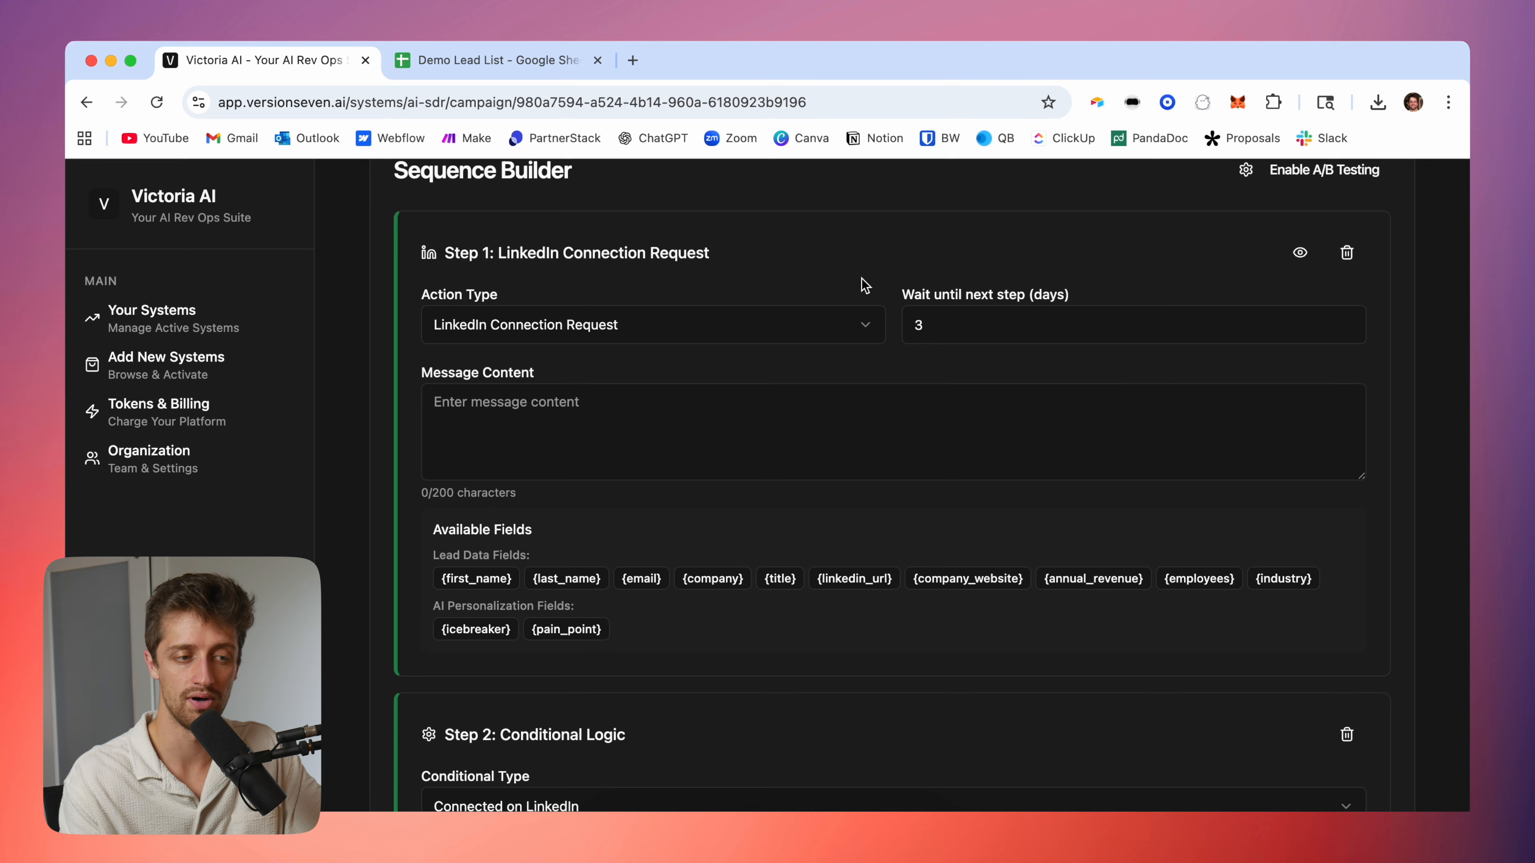
pyautogui.scroll(-7, 870, 305)
pyautogui.scroll(-2, 589, 493)
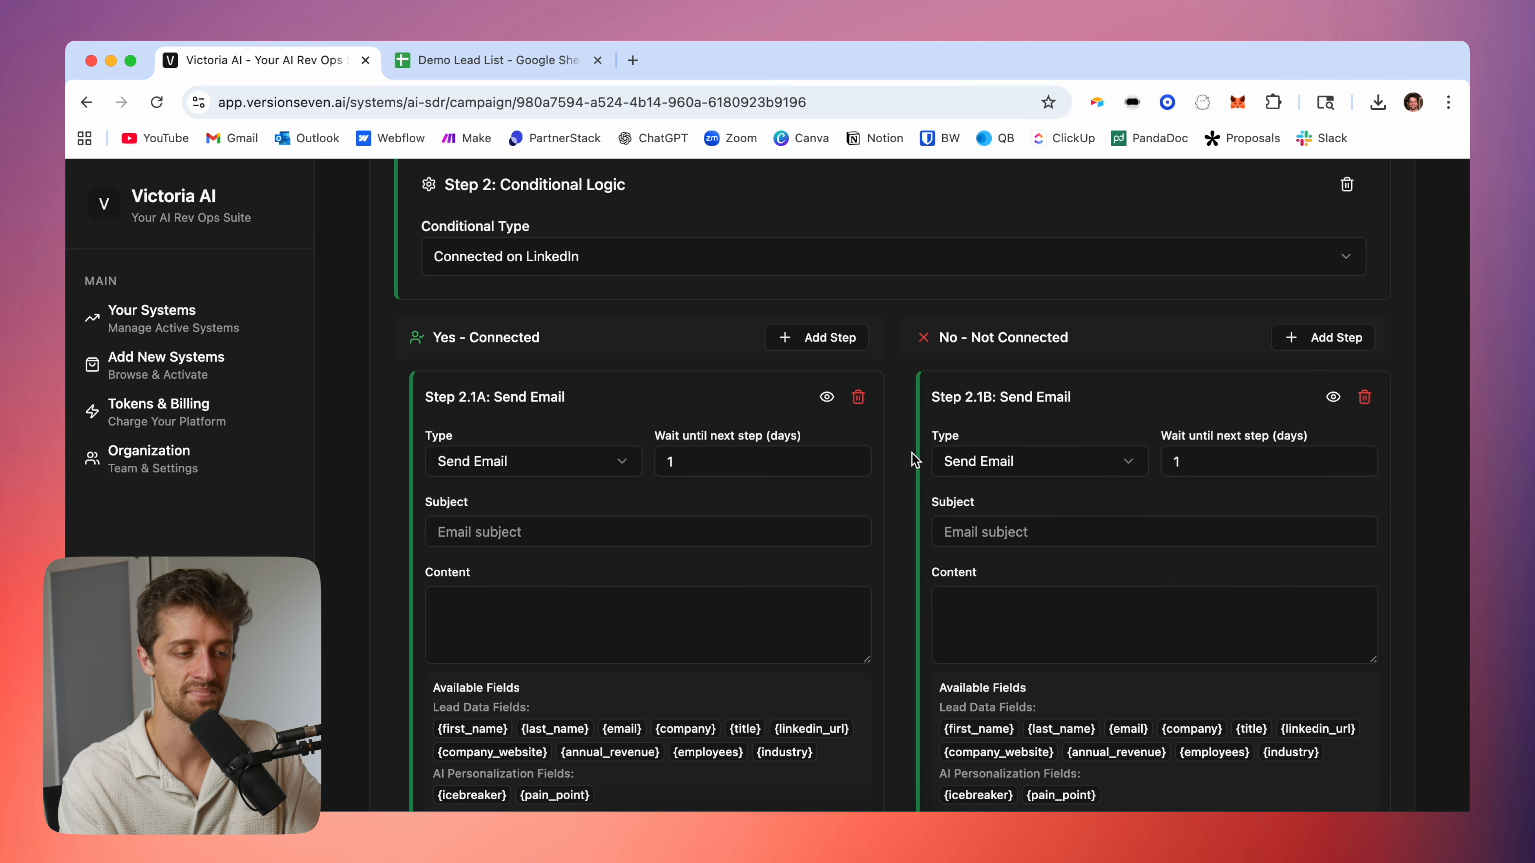
pyautogui.scroll(-1, 894, 514)
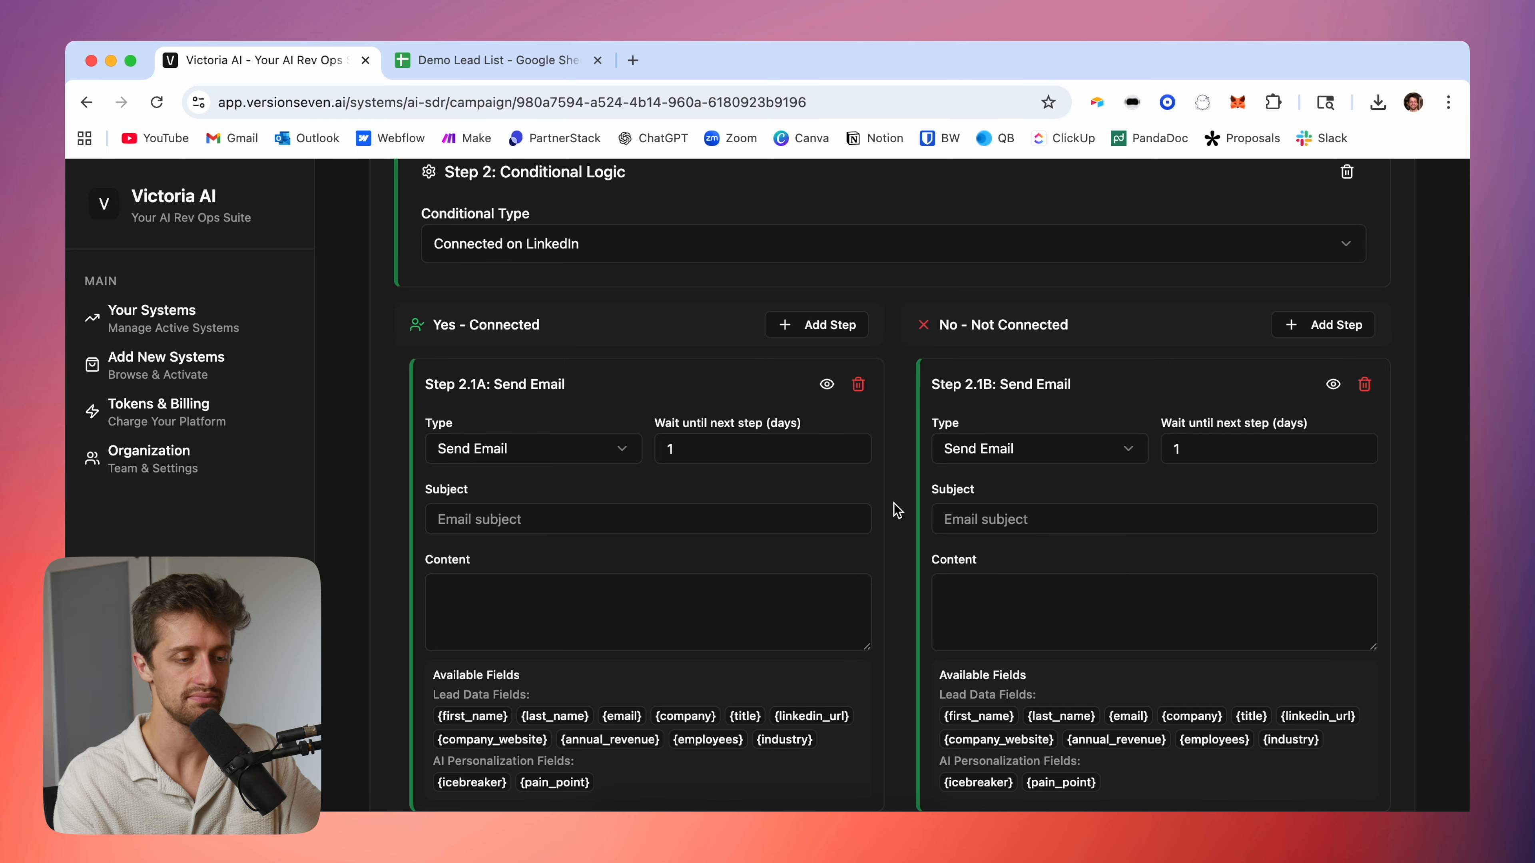
pyautogui.scroll(-3, 895, 508)
pyautogui.click(547, 345)
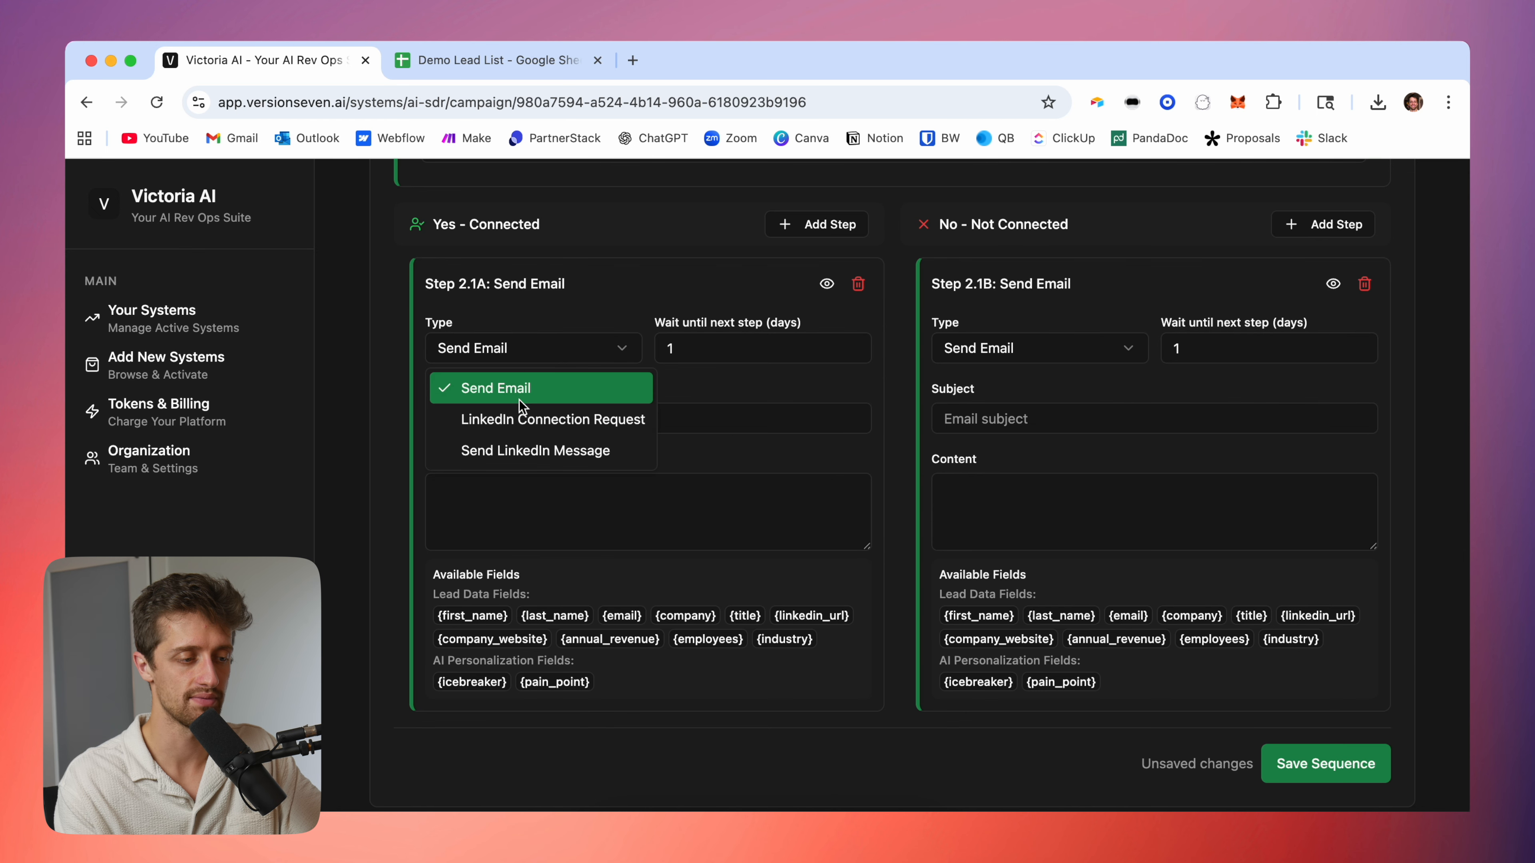
pyautogui.click(523, 451)
# - Begin the LinkedIn message with the greeting "Hi {first_name}," followed by a blank line and the {icebreaker} field
pyautogui.click(522, 445)
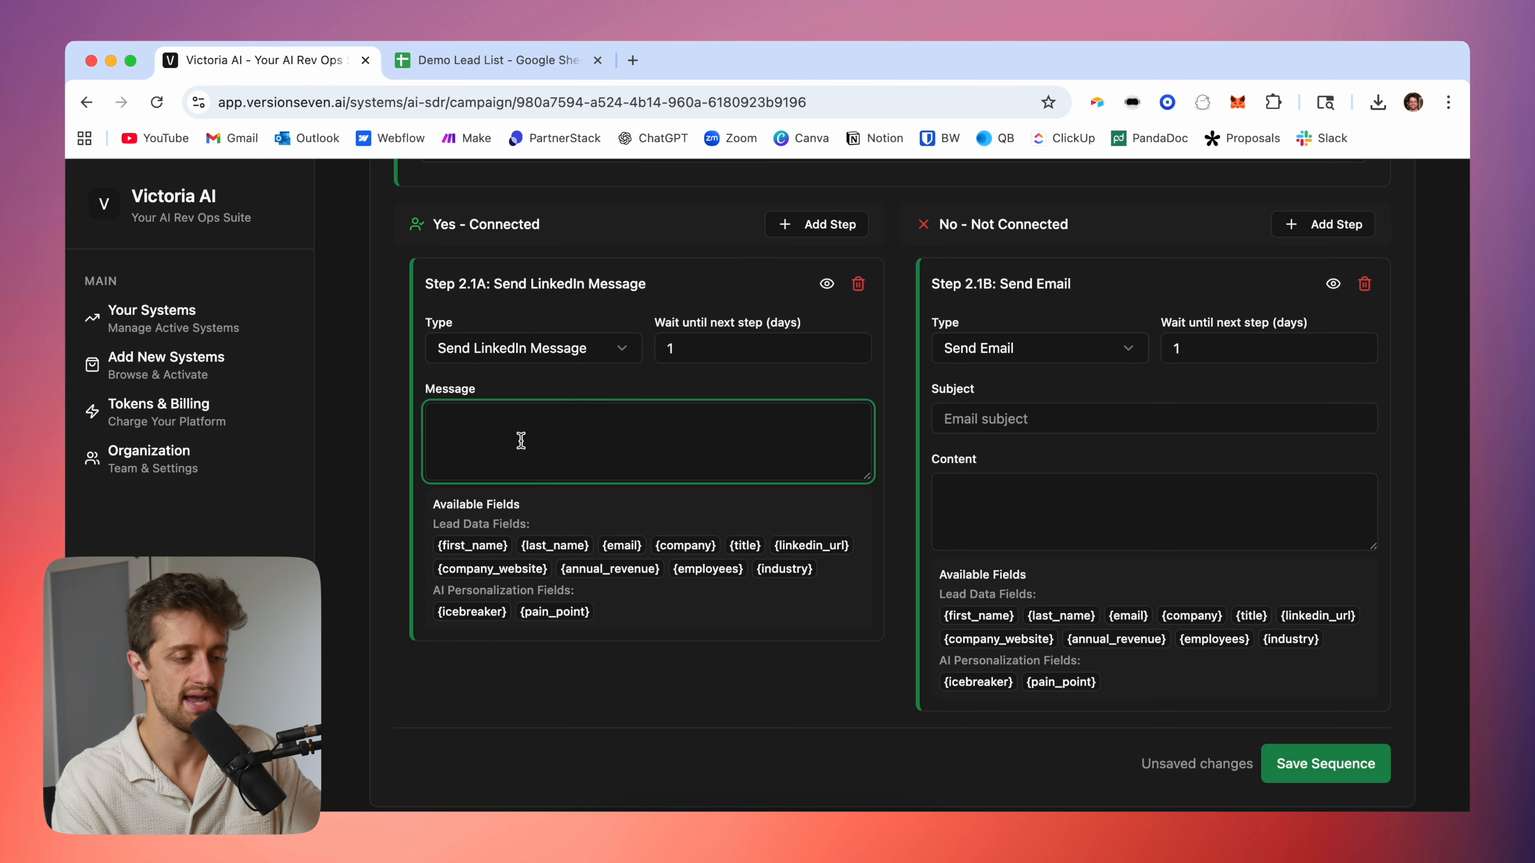
pyautogui.write('Hi')
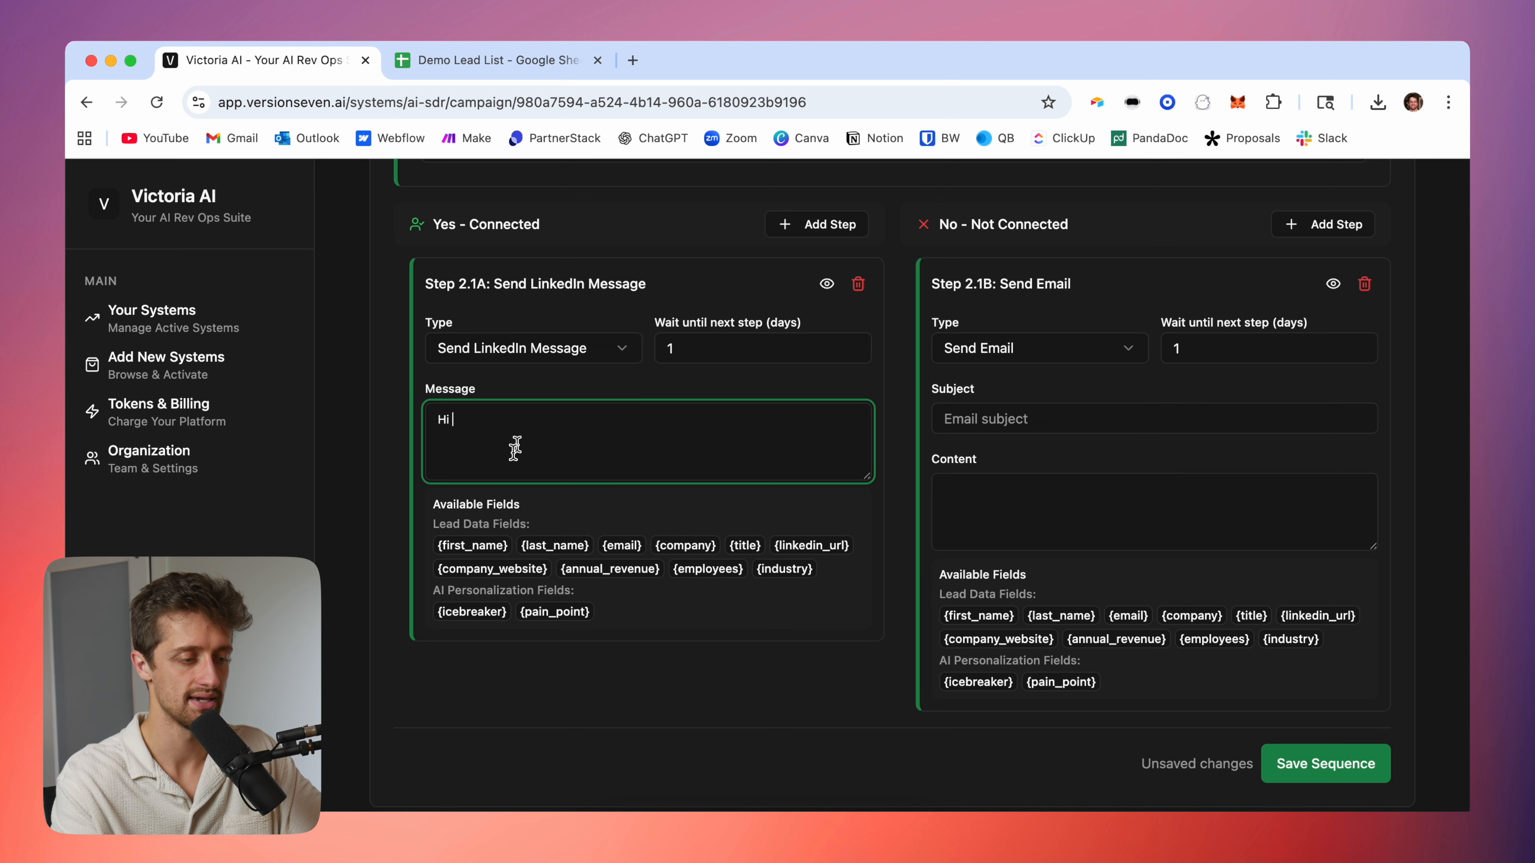
pyautogui.click(472, 545)
pyautogui.click(553, 426)
pyautogui.write(',')
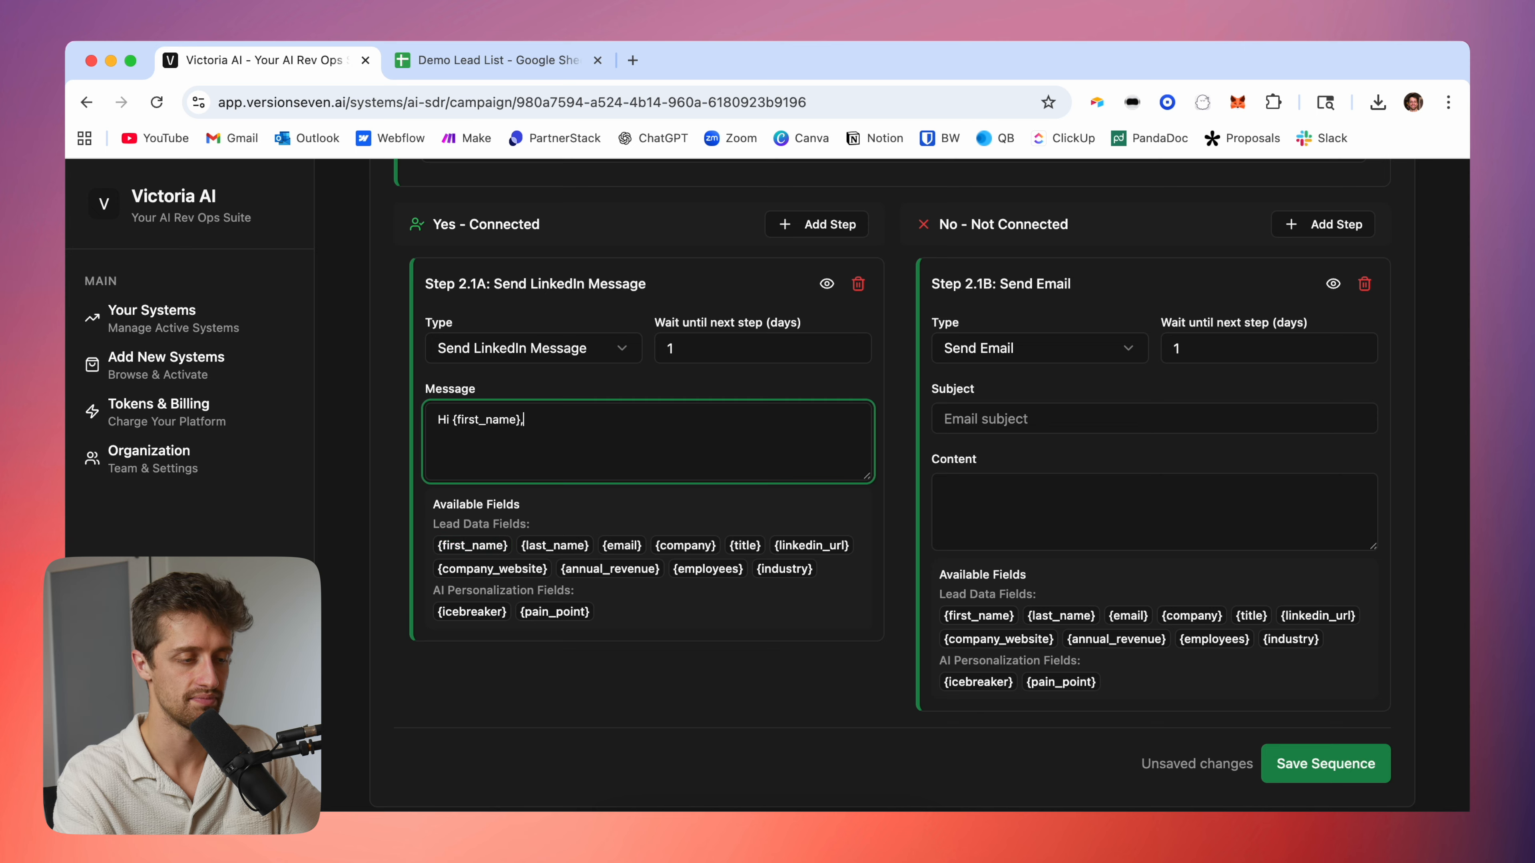
pyautogui.press('Return')
pyautogui.press('Return')
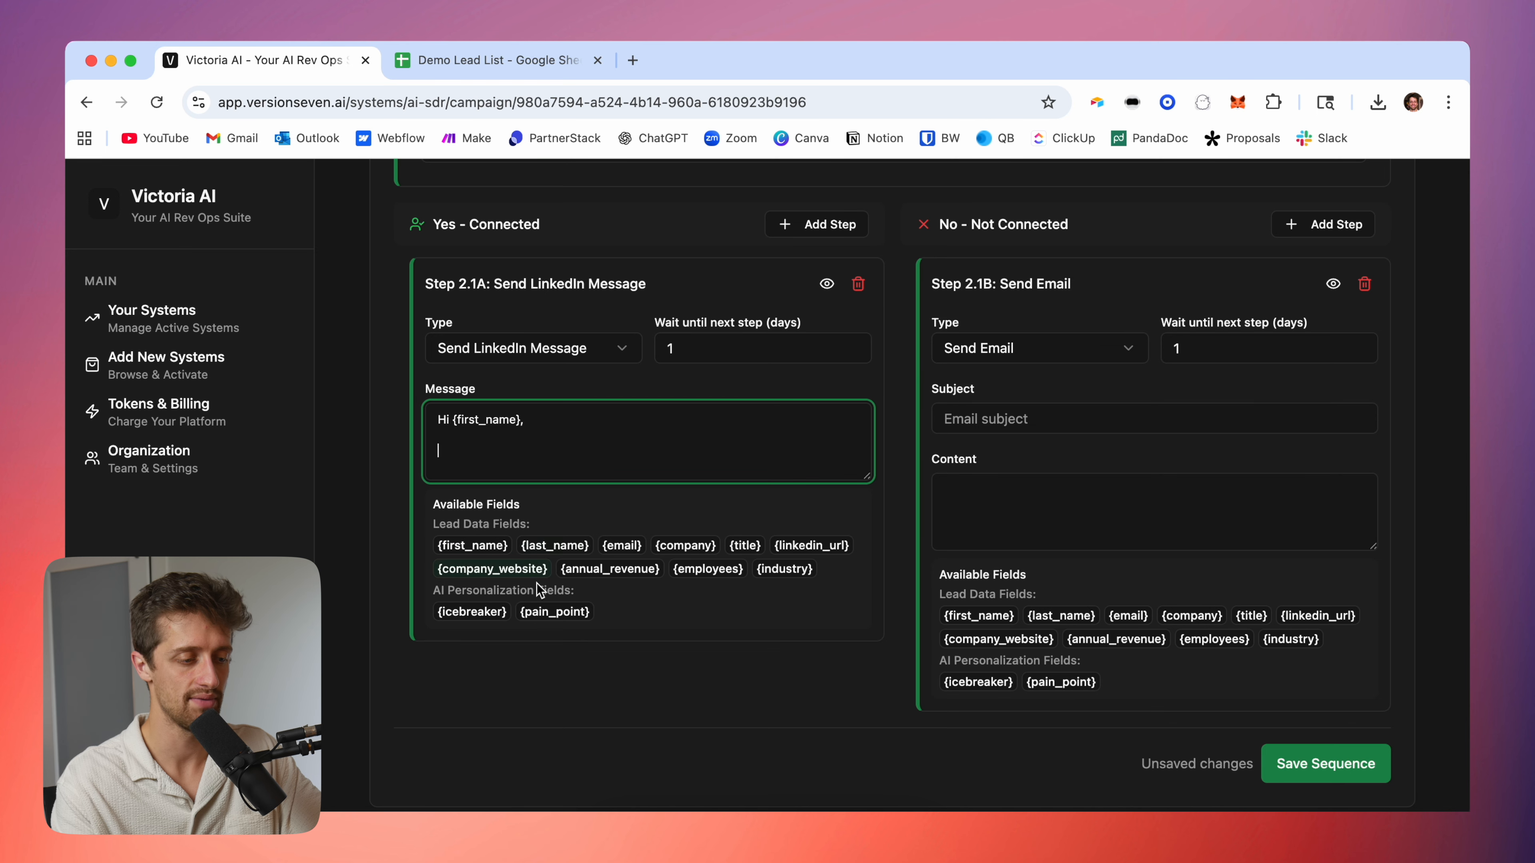
pyautogui.click(471, 614)
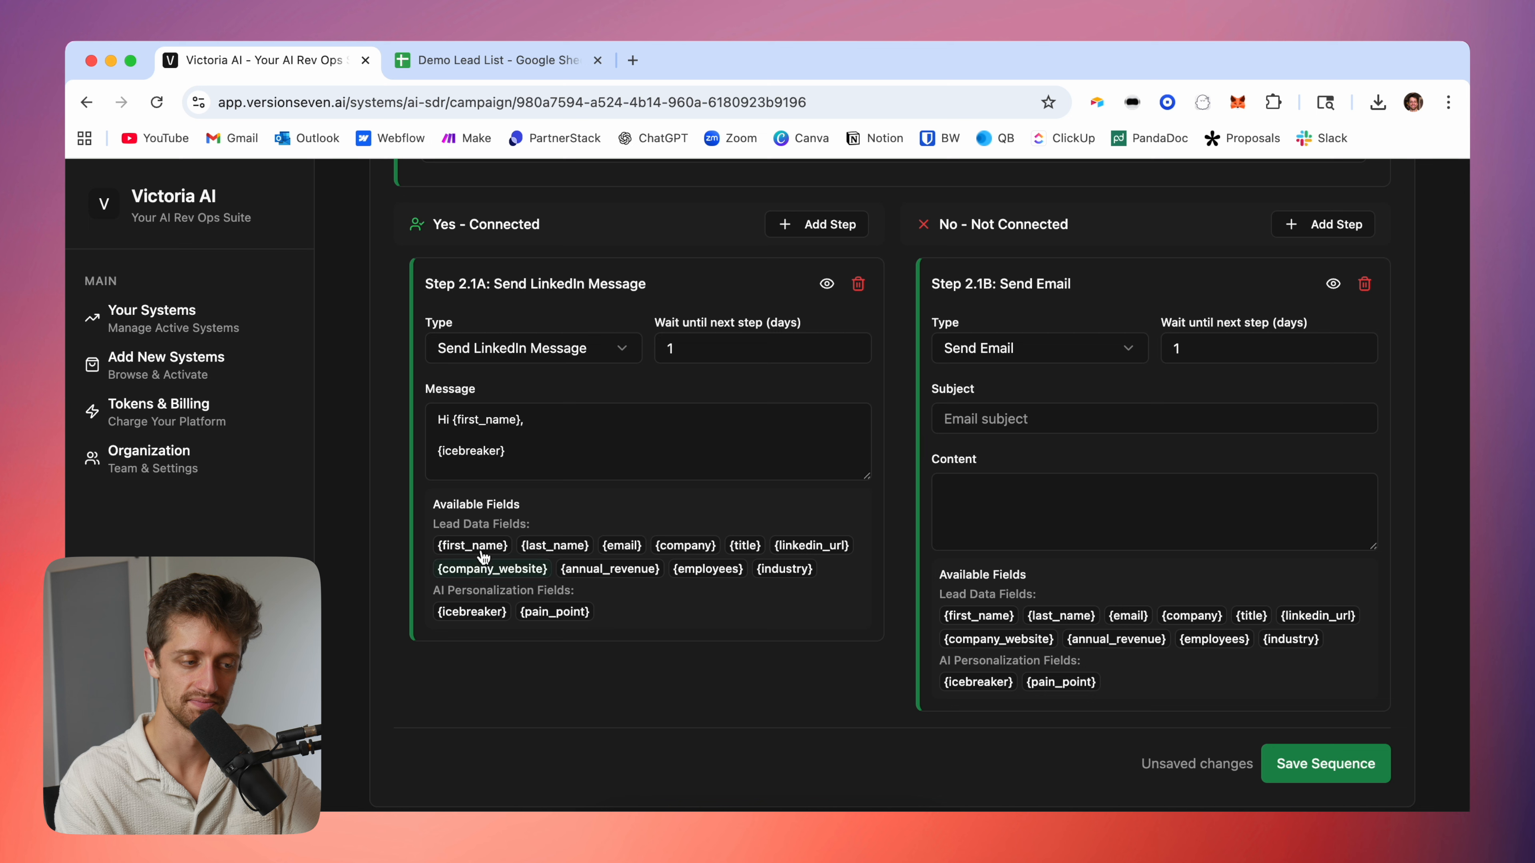
# - Add "Quick one - I wanted to reach out and let you know that we are offering custom content services and think you'd be a good fit."
pyautogui.click(521, 451)
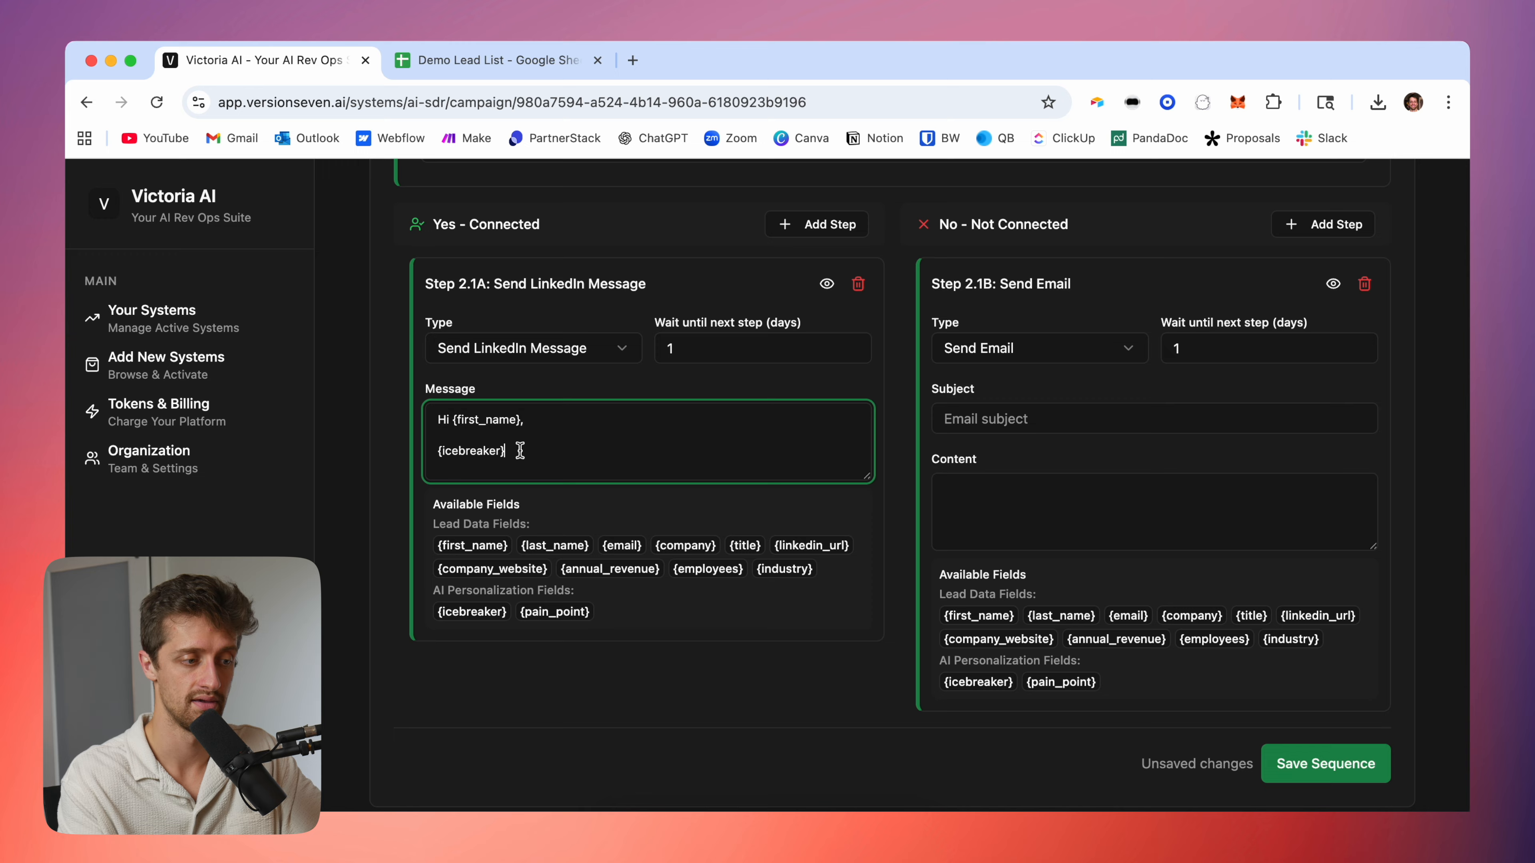
pyautogui.press('Return')
pyautogui.scroll(-1, 418, 392)
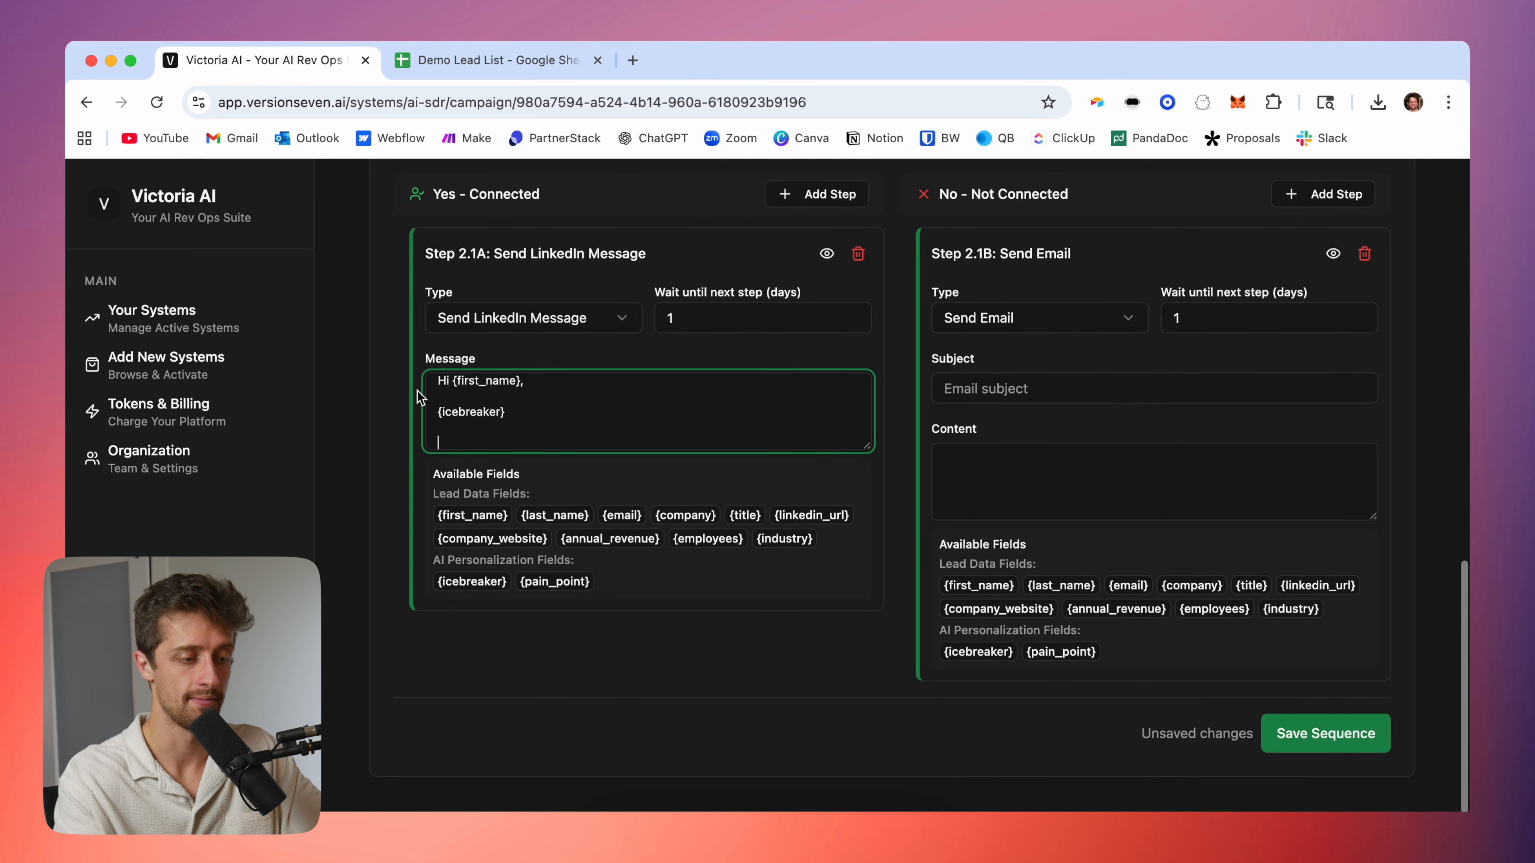
pyautogui.write('Quick one')
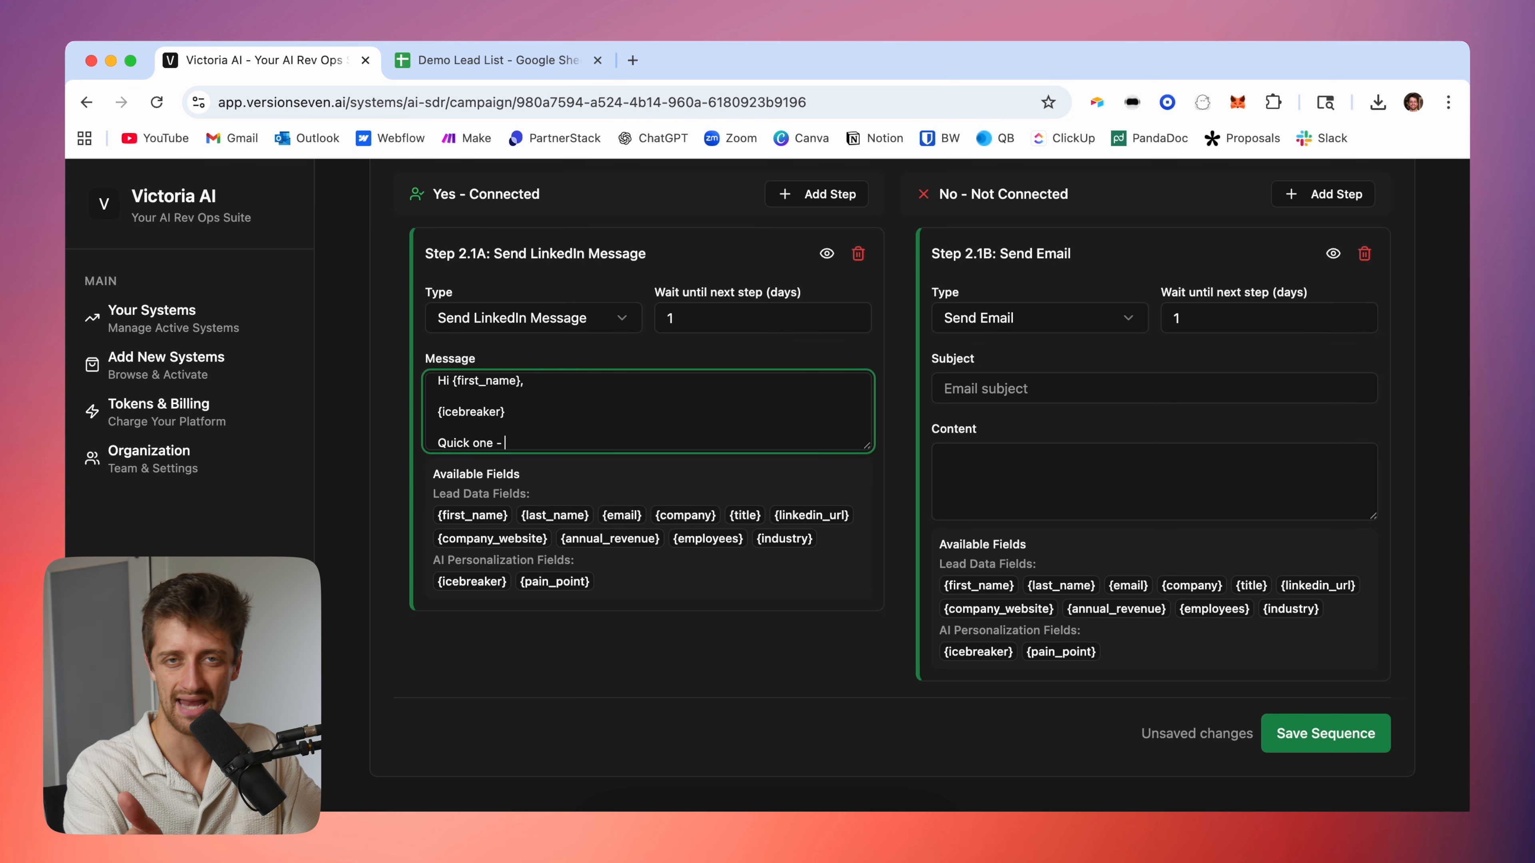
pyautogui.write(' - I wanted to readch out and let you know that we')
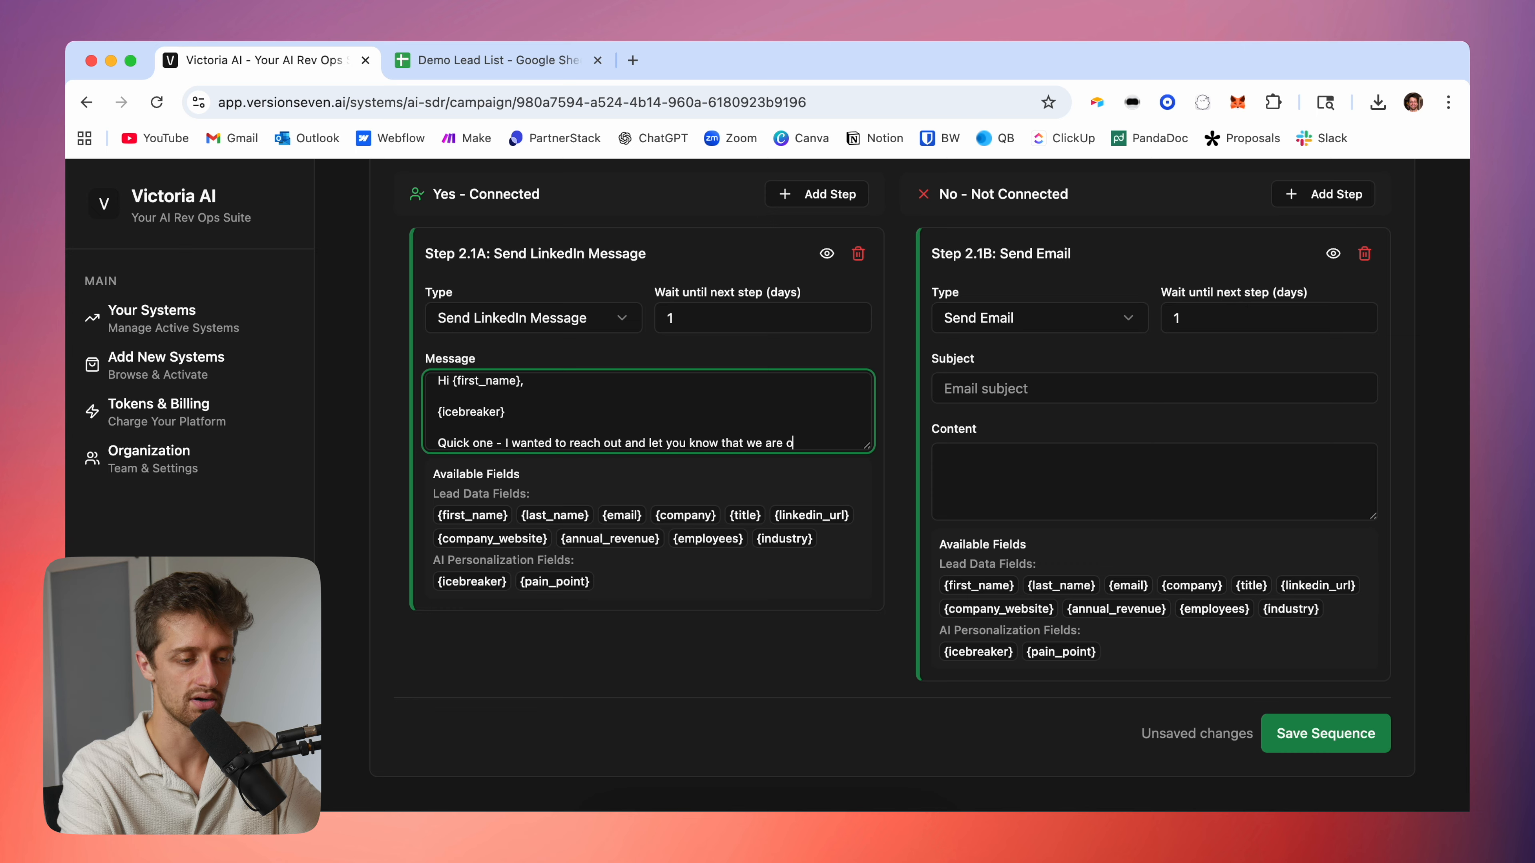
pyautogui.write(' are offering custom conten')
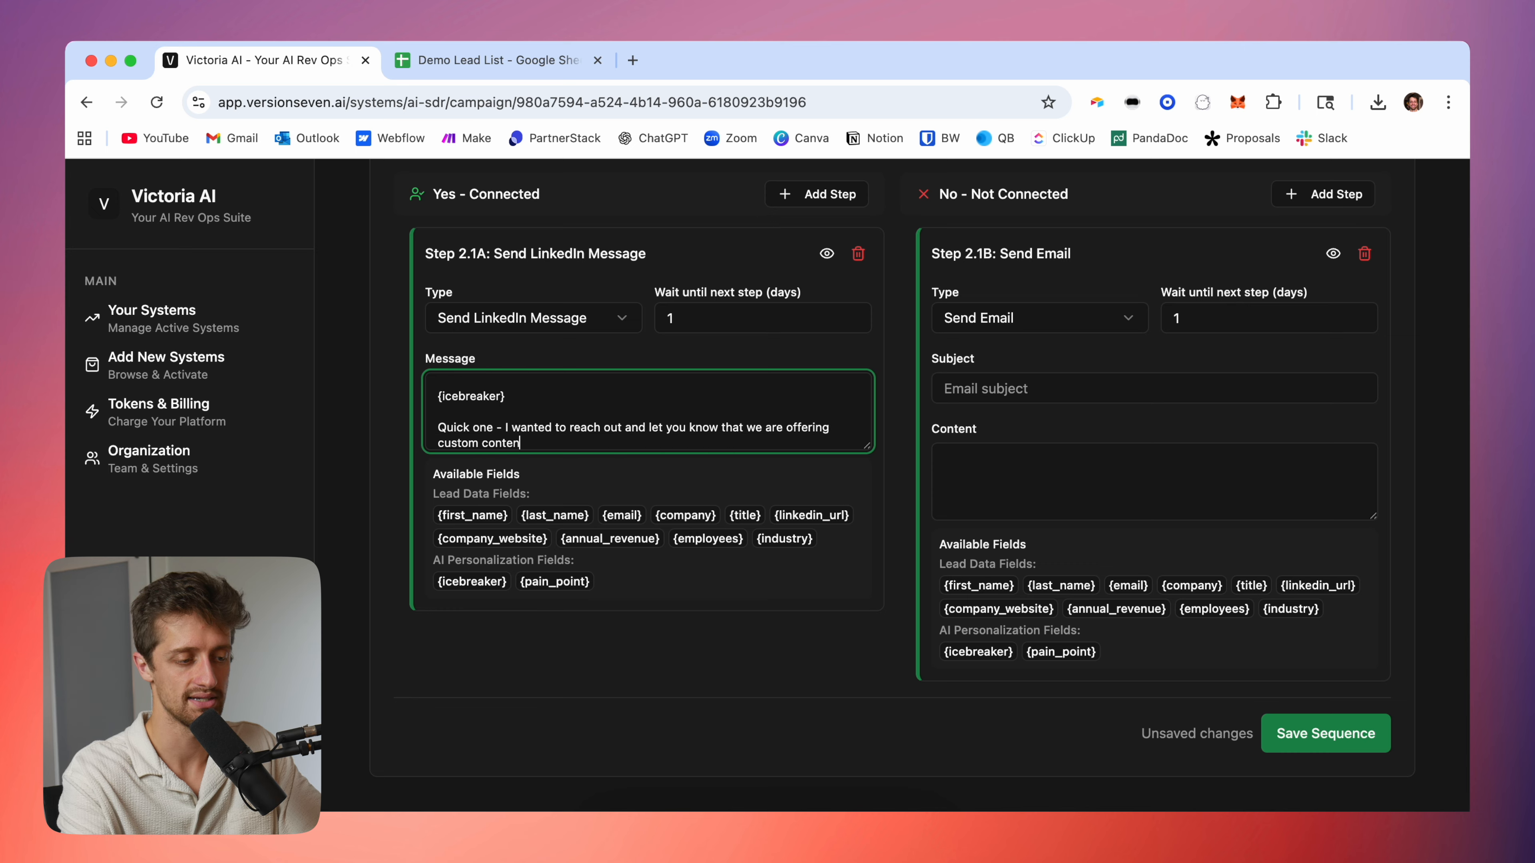
pyautogui.write('t services and think ')
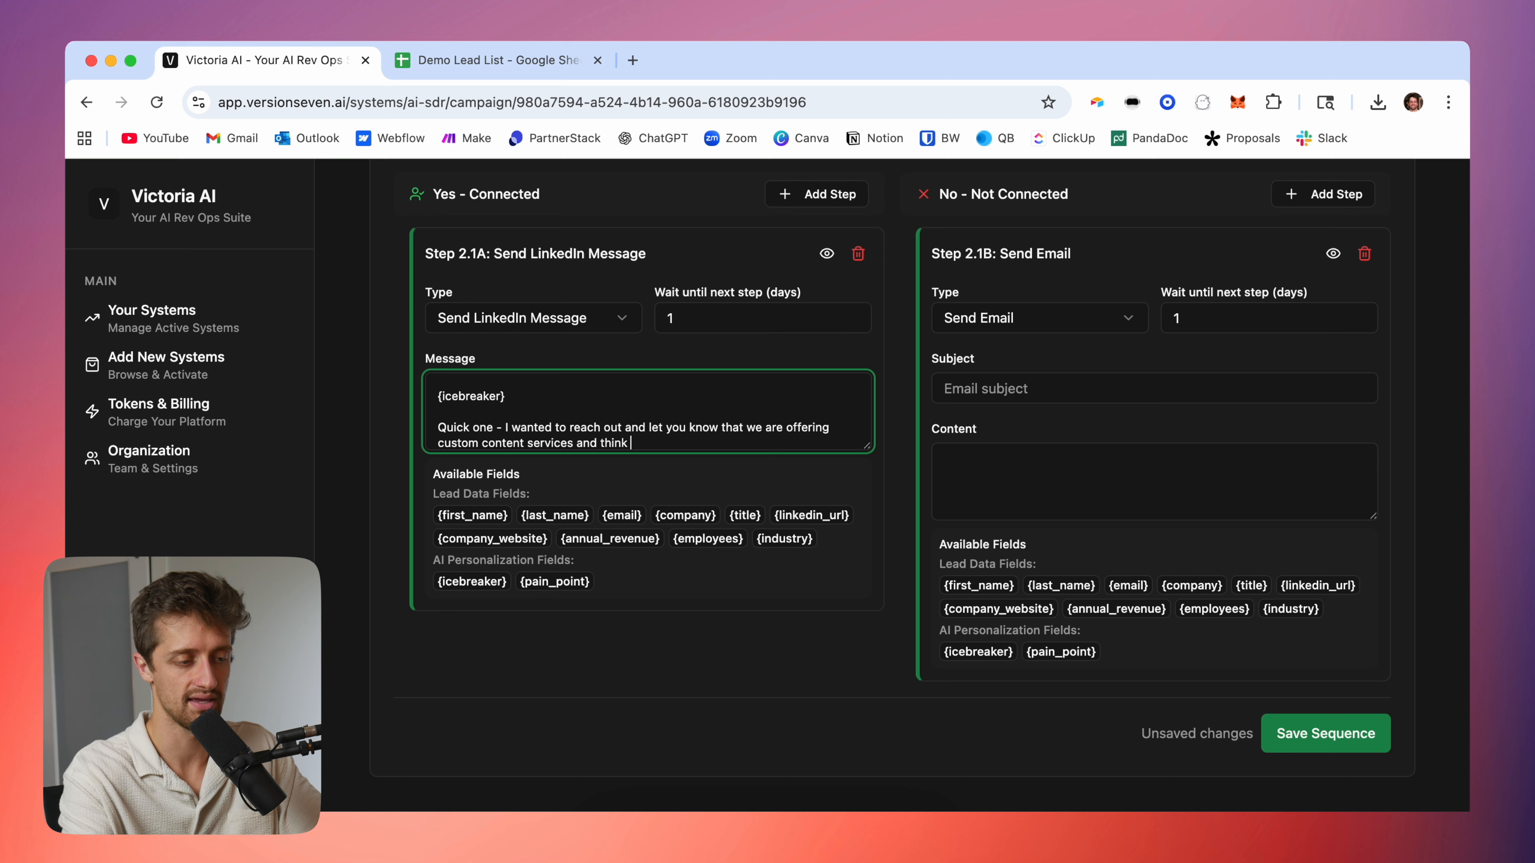
pyautogui.write("you'd be a good fit.")
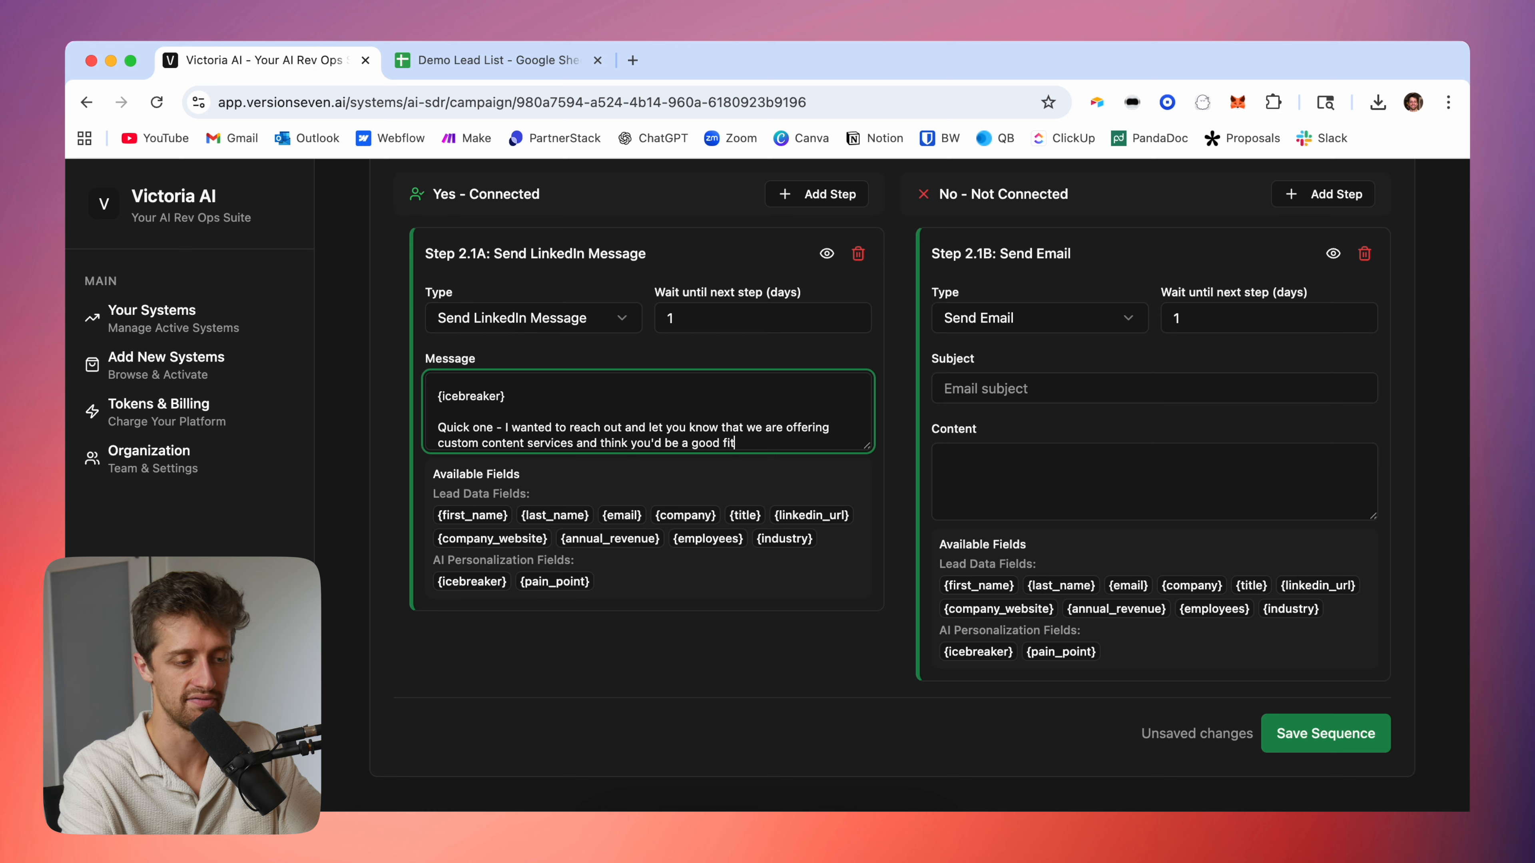
# - End the LinkedIn message with a new paragraph: "Let me know if you'd like to hop on a quick call to review your options."
pyautogui.press('Return')
pyautogui.press('Return')
pyautogui.write('Let me k')
pyautogui.press('BackSpace')
pyautogui.press('BackSpace')
pyautogui.write('k no')
pyautogui.write("now if you'd like to ")
pyautogui.write('hop on a quic')
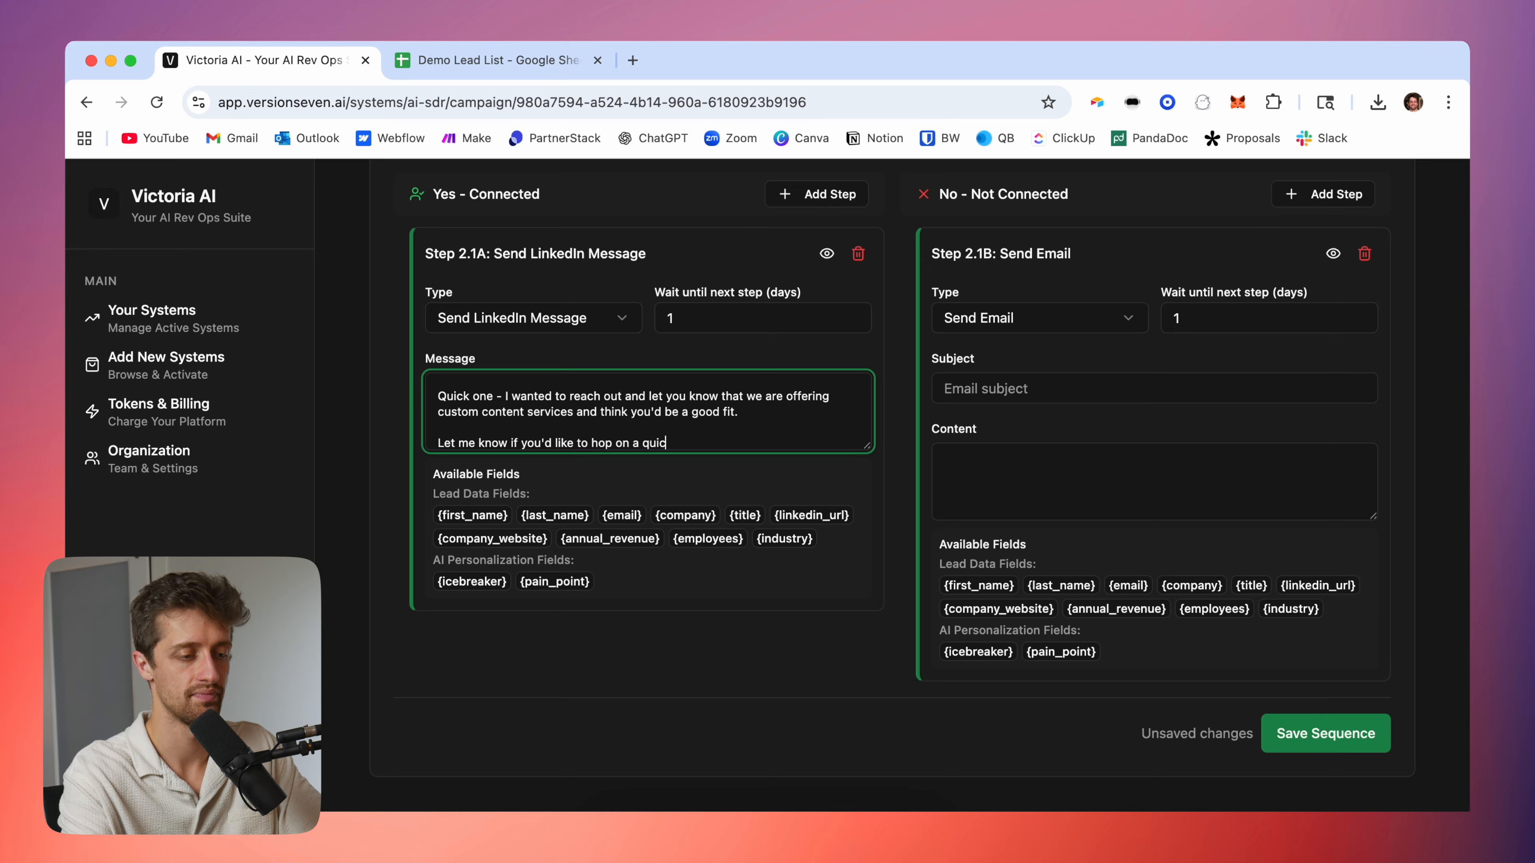
pyautogui.write('k call to review your op')
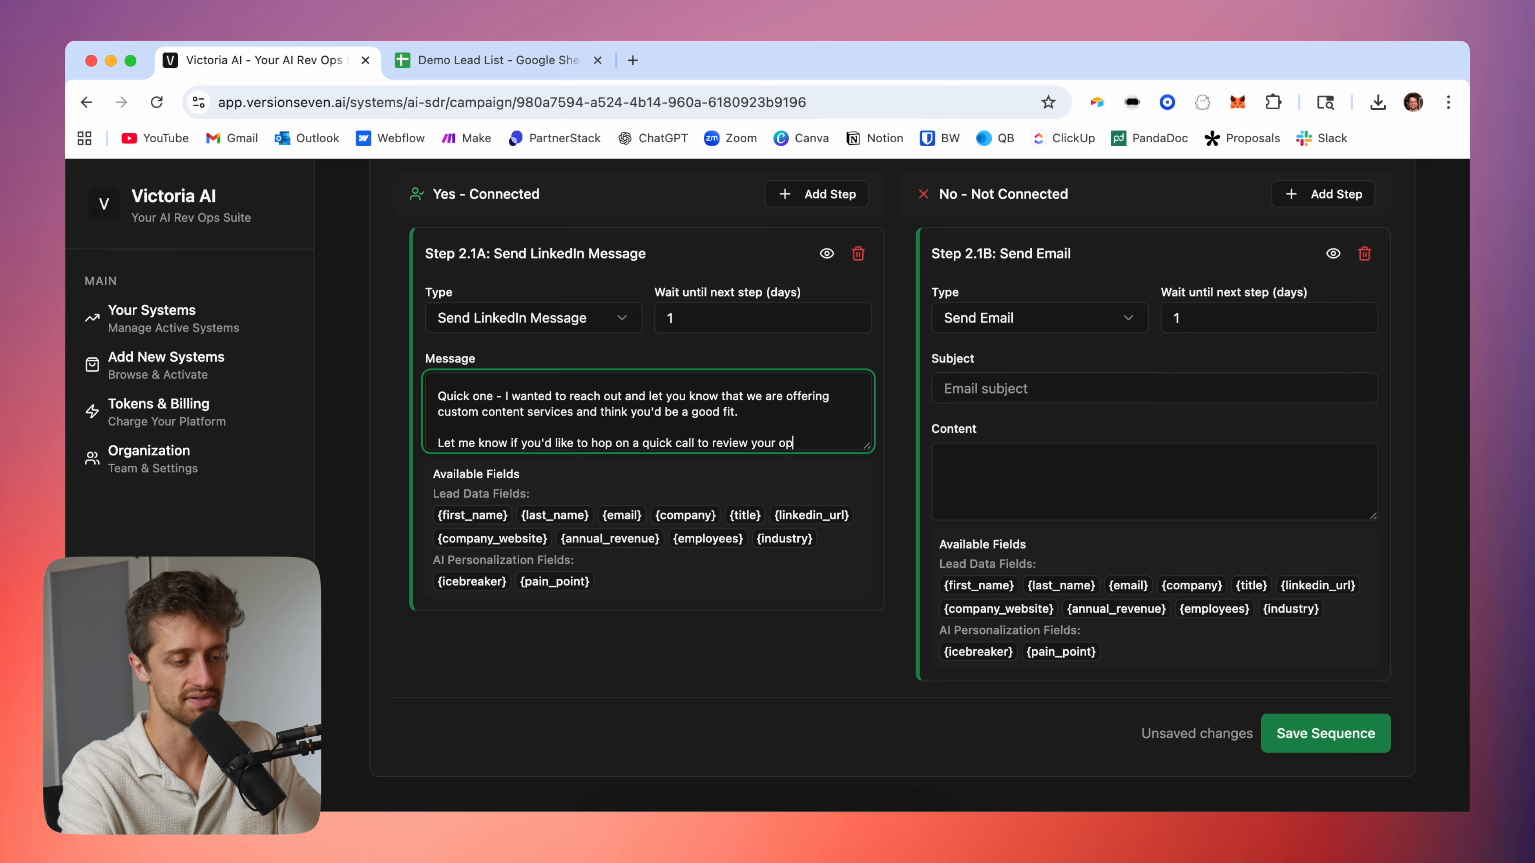
pyautogui.write('tions.')
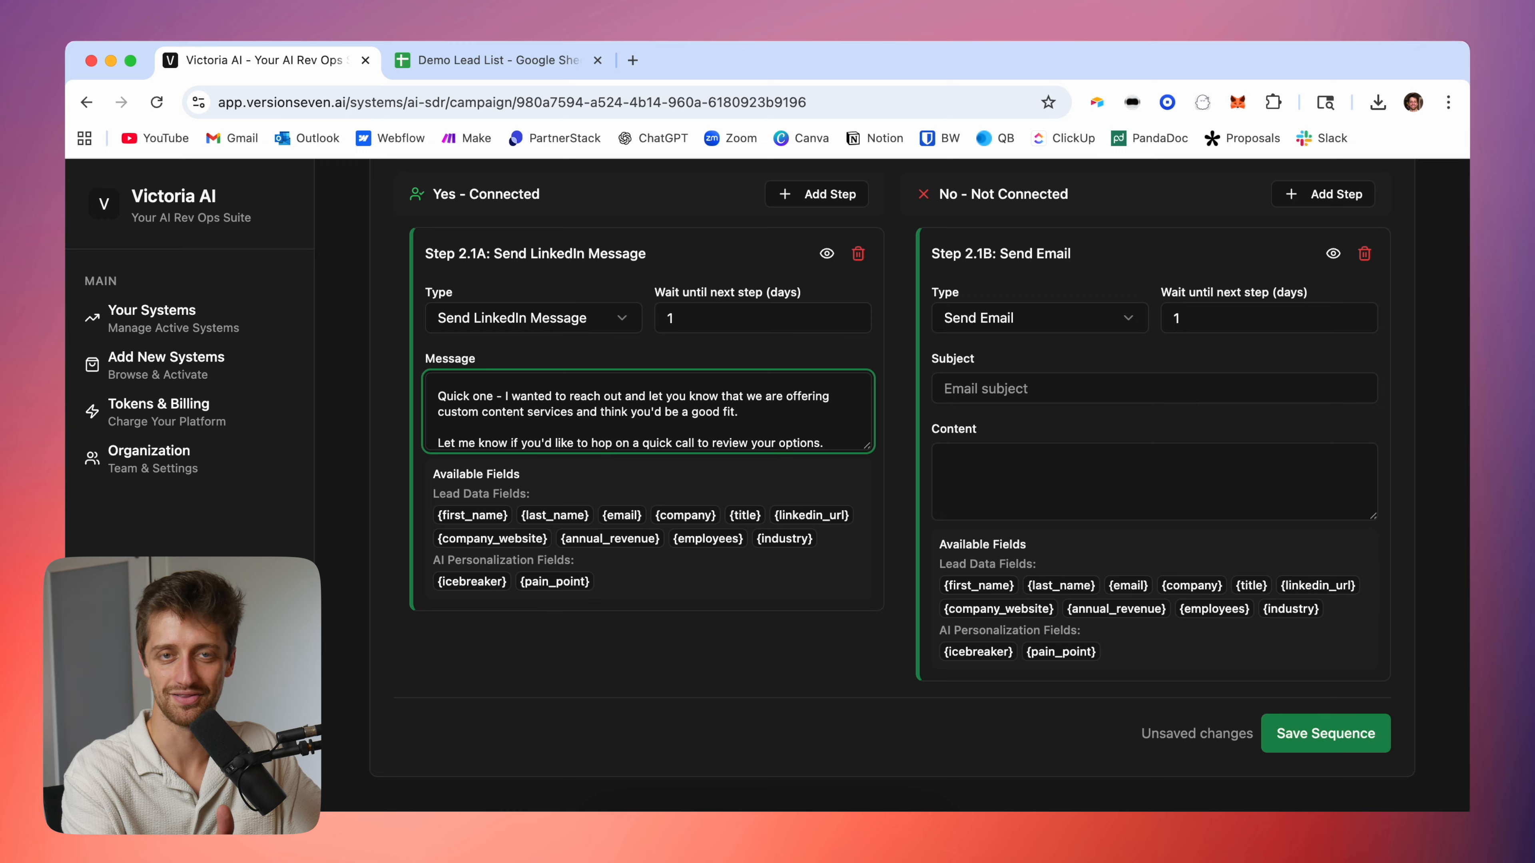
pyautogui.click(397, 402)
# - Set the wait after the LinkedIn message in the Yes - Connected branch to 2 days
pyautogui.scroll(2, 540, 405)
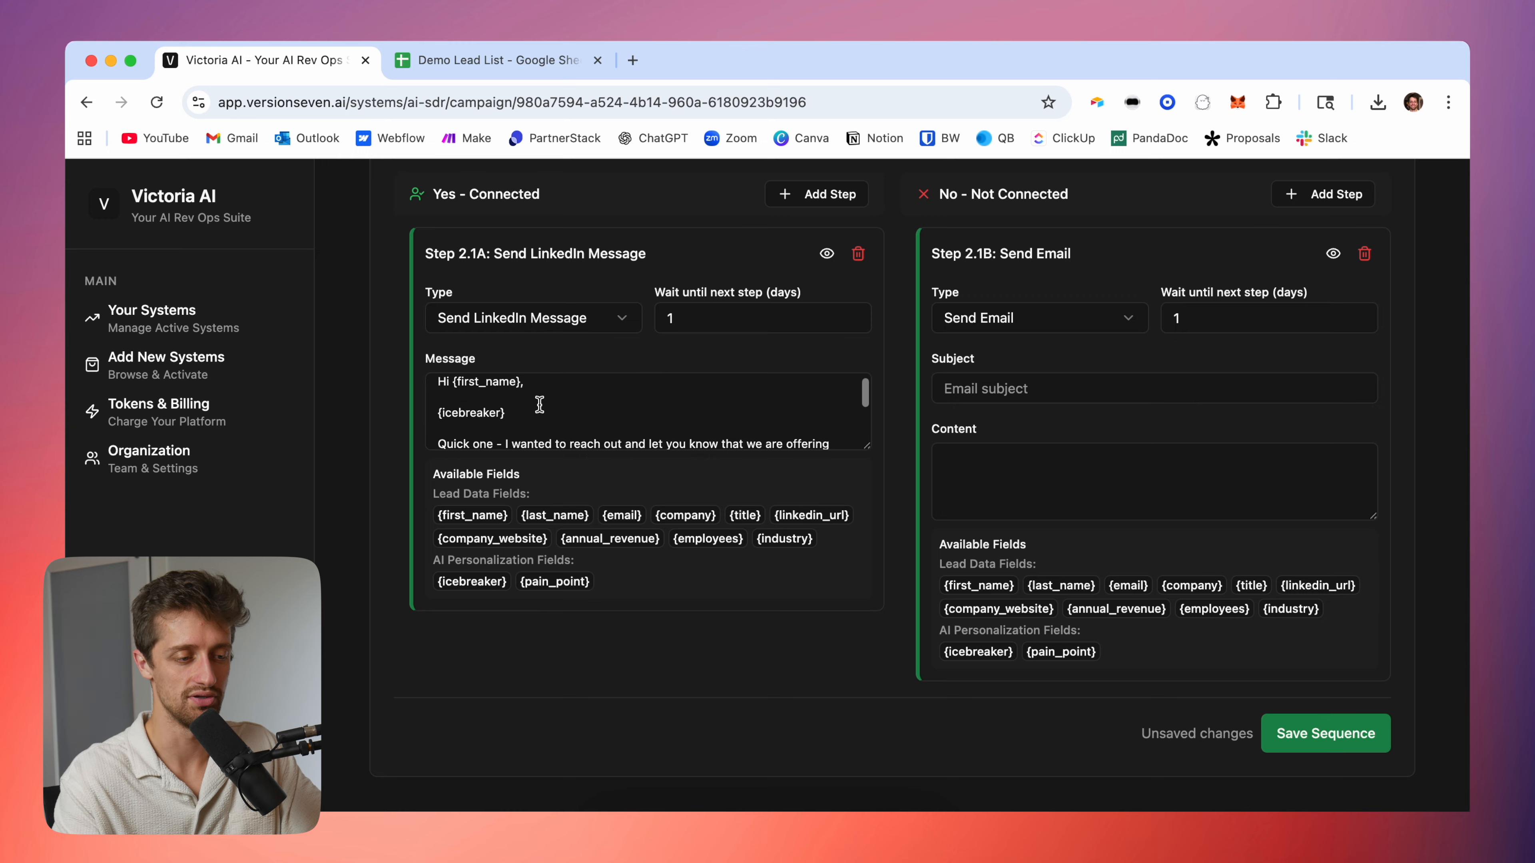
pyautogui.scroll(1, 540, 404)
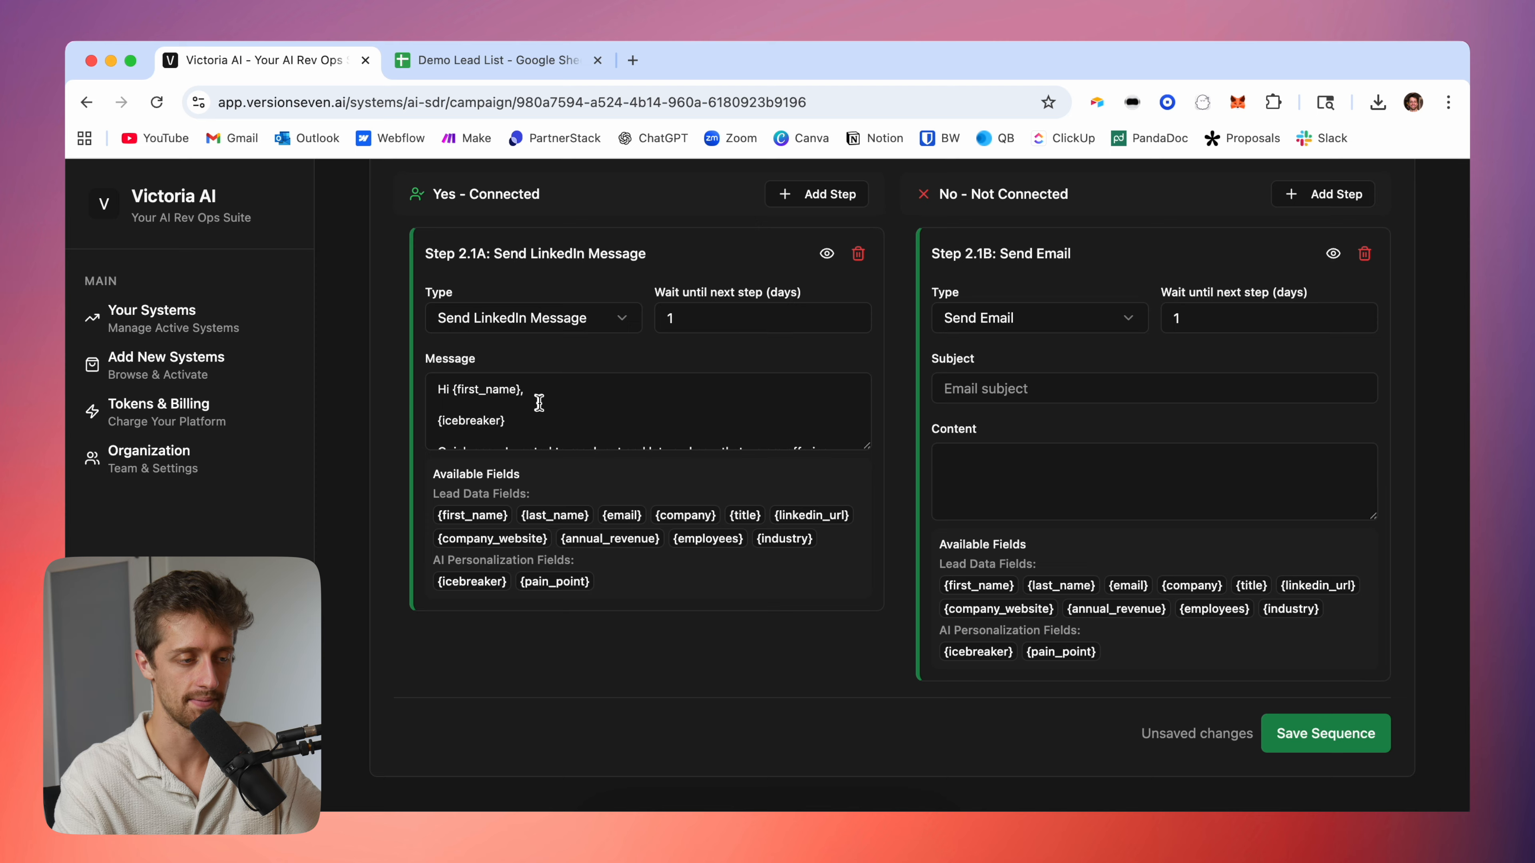
pyautogui.click(708, 312)
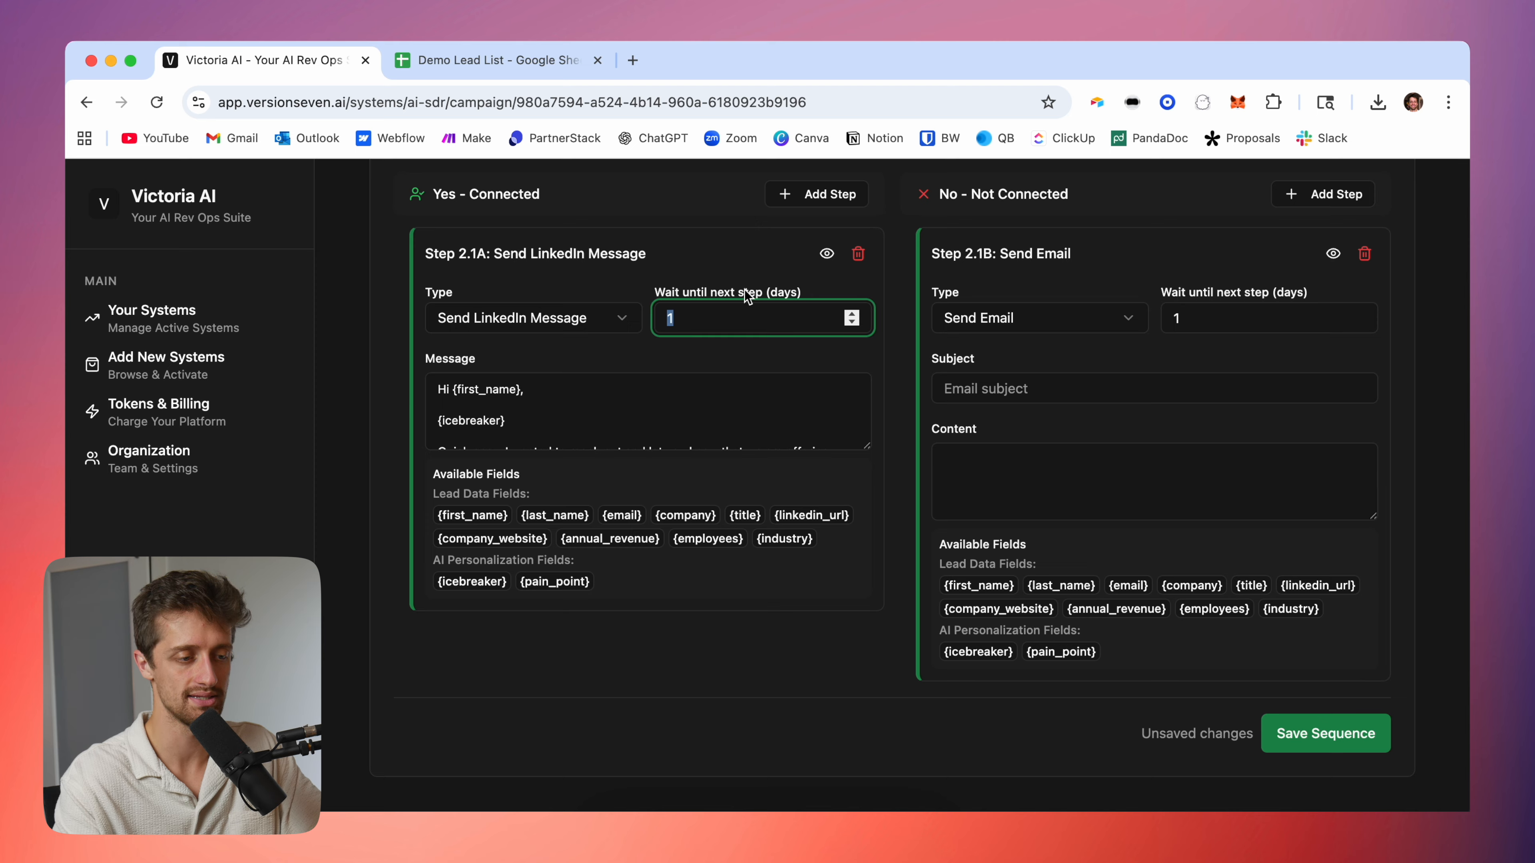
pyautogui.write('2')
pyautogui.click(722, 263)
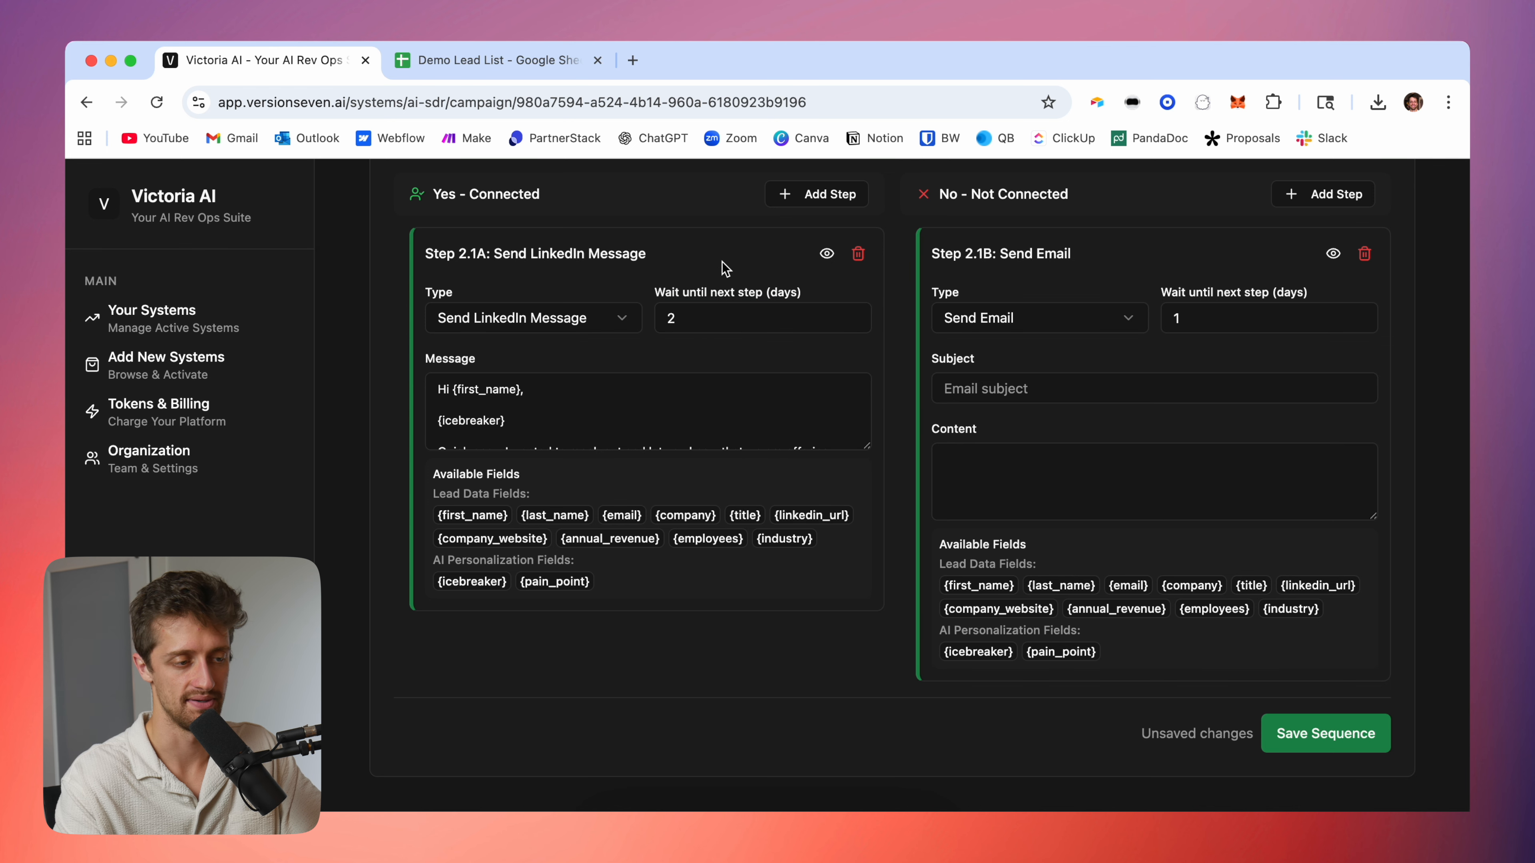
# - Enlarge the LinkedIn message box and review the full text, including the {first_name} and {icebreaker} fields
pyautogui.scroll(1, 381, 317)
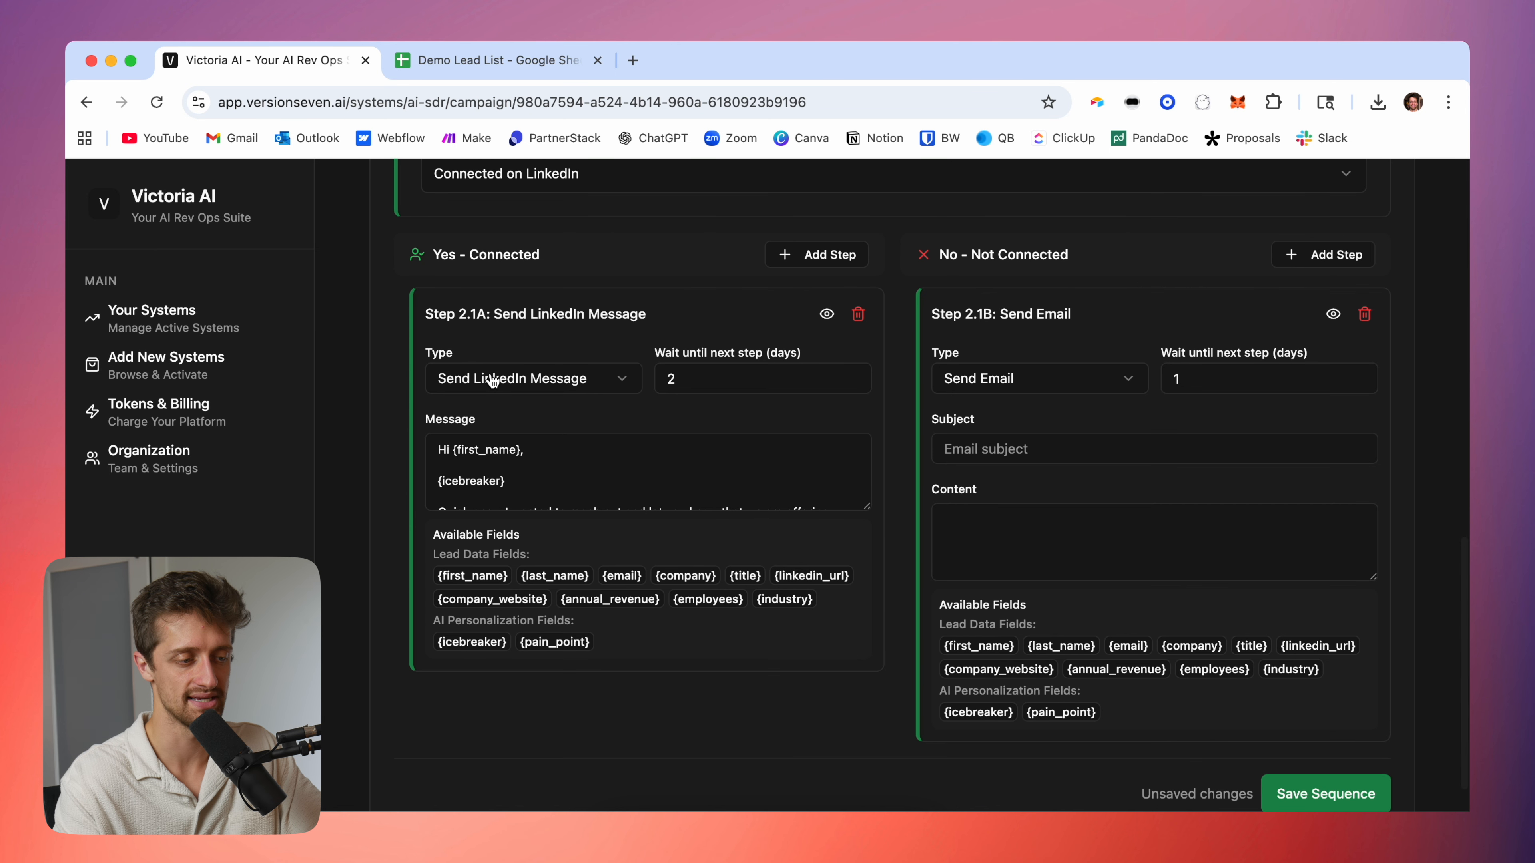
pyautogui.moveTo(437, 449); pyautogui.dragTo(872, 635)
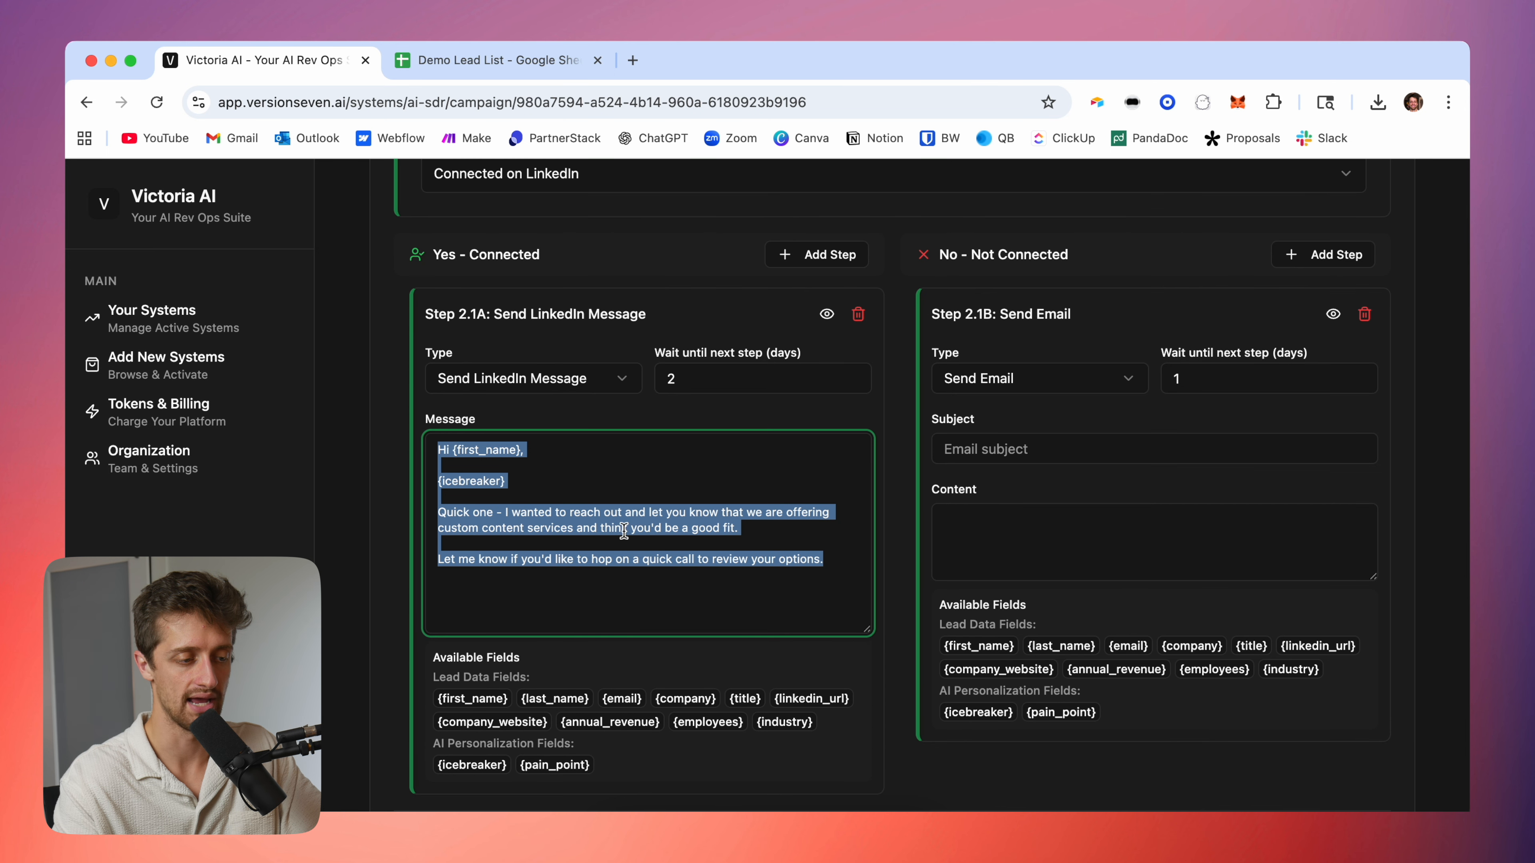
pyautogui.click(544, 469)
pyautogui.moveTo(519, 450); pyautogui.dragTo(436, 481)
pyautogui.click(513, 480)
pyautogui.click(551, 521)
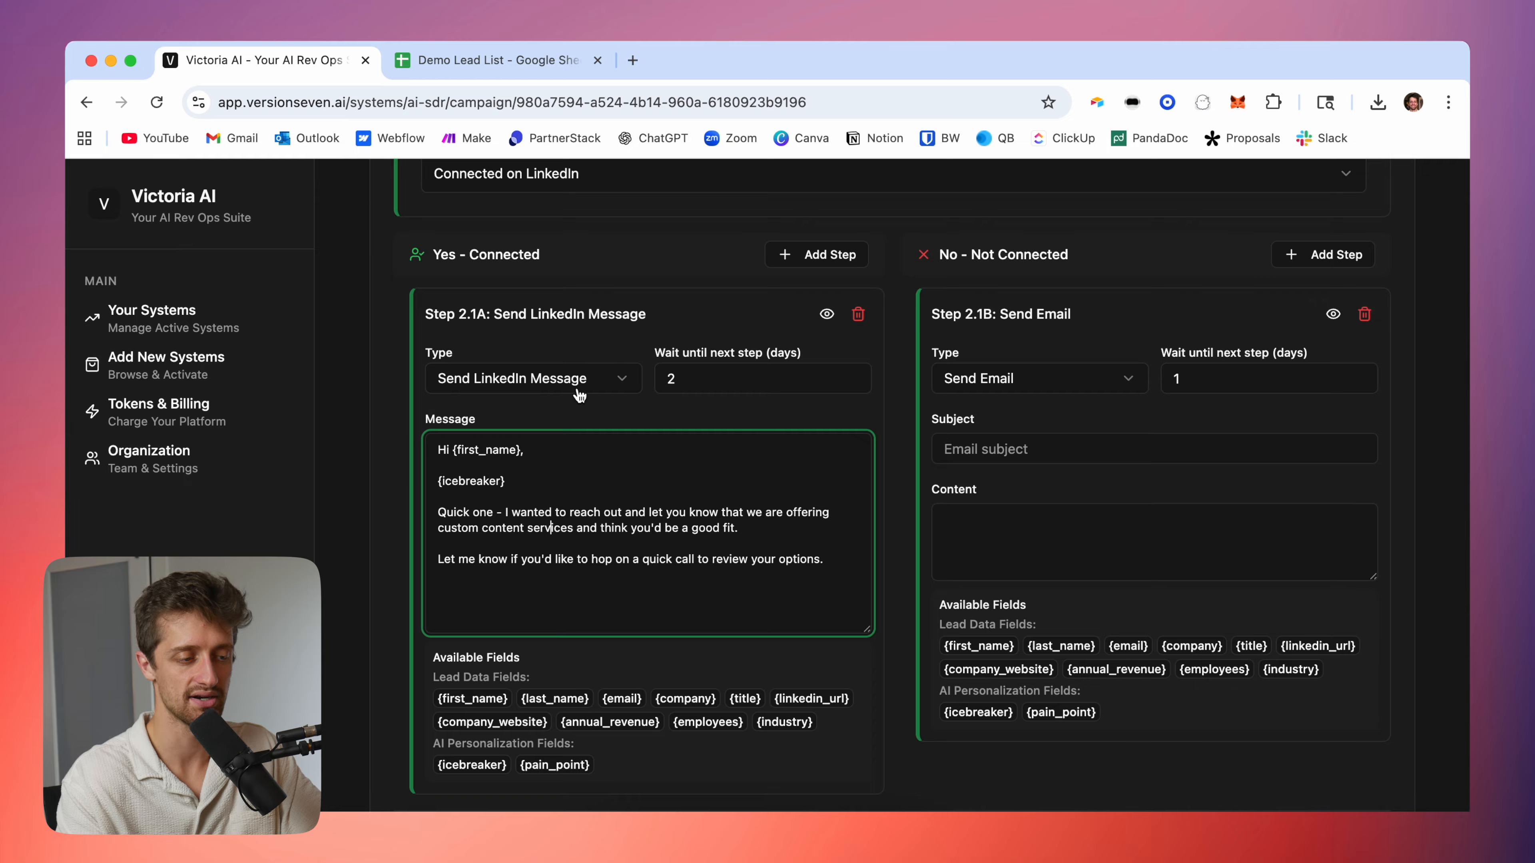
pyautogui.click(411, 412)
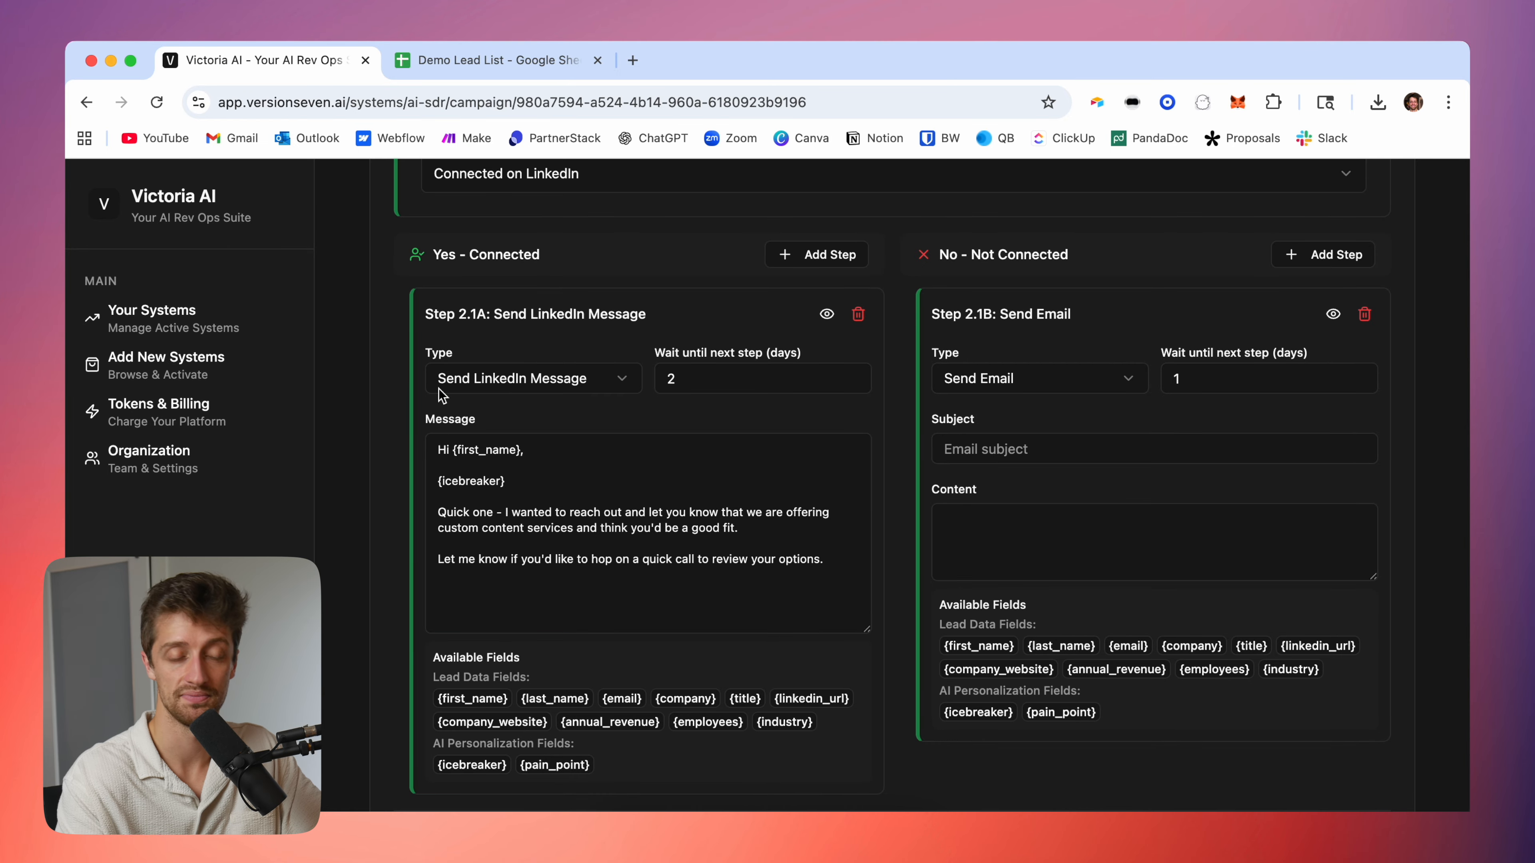
# - Add an email step to the Yes - Connected branch with the subject "{first_name}, quick q"
pyautogui.click(819, 265)
pyautogui.scroll(-6, 894, 484)
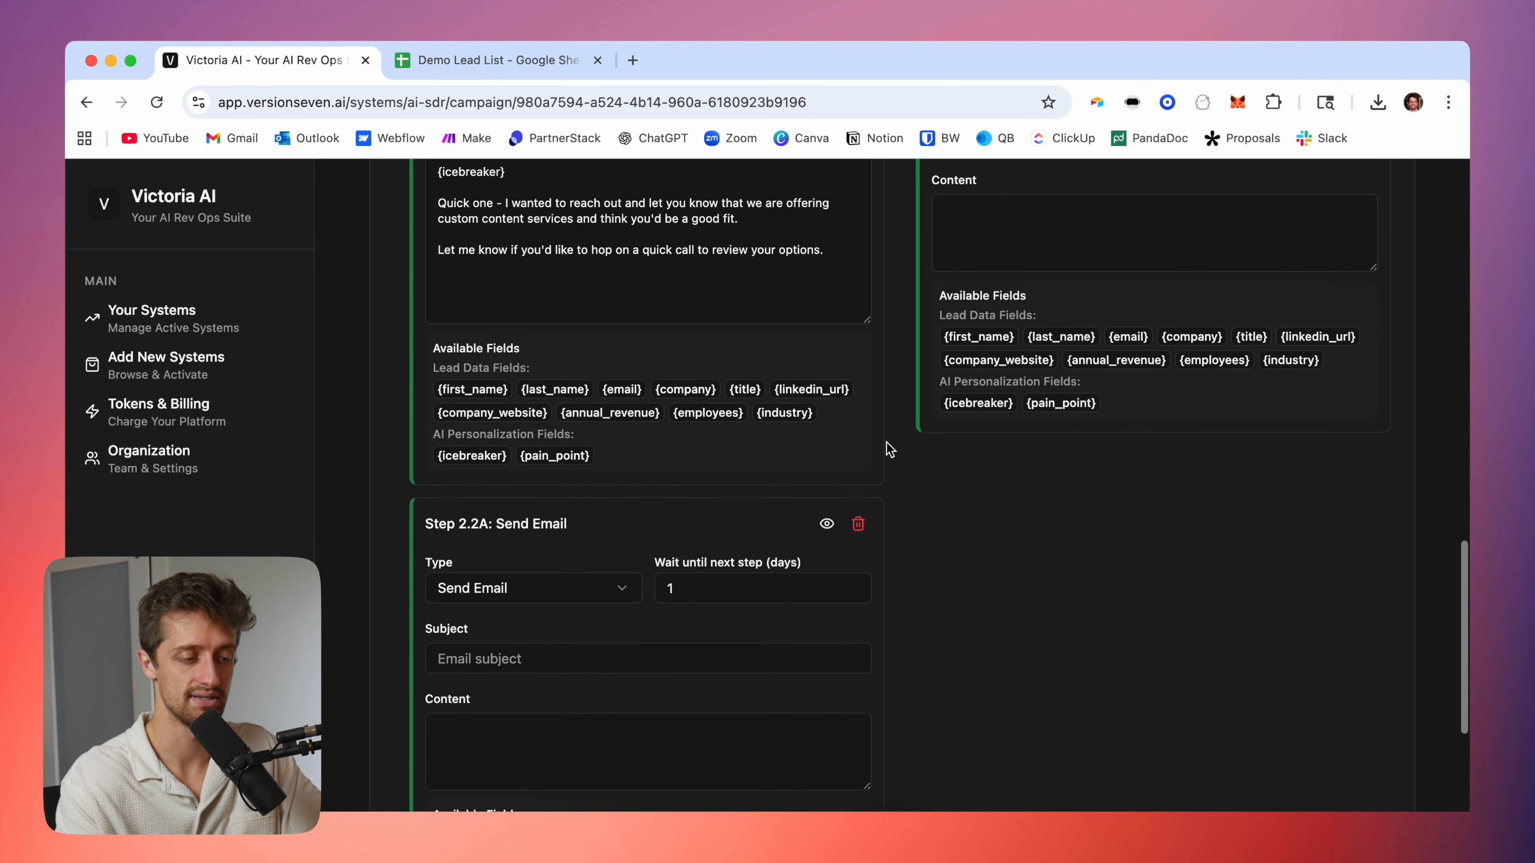
pyautogui.scroll(-2, 906, 537)
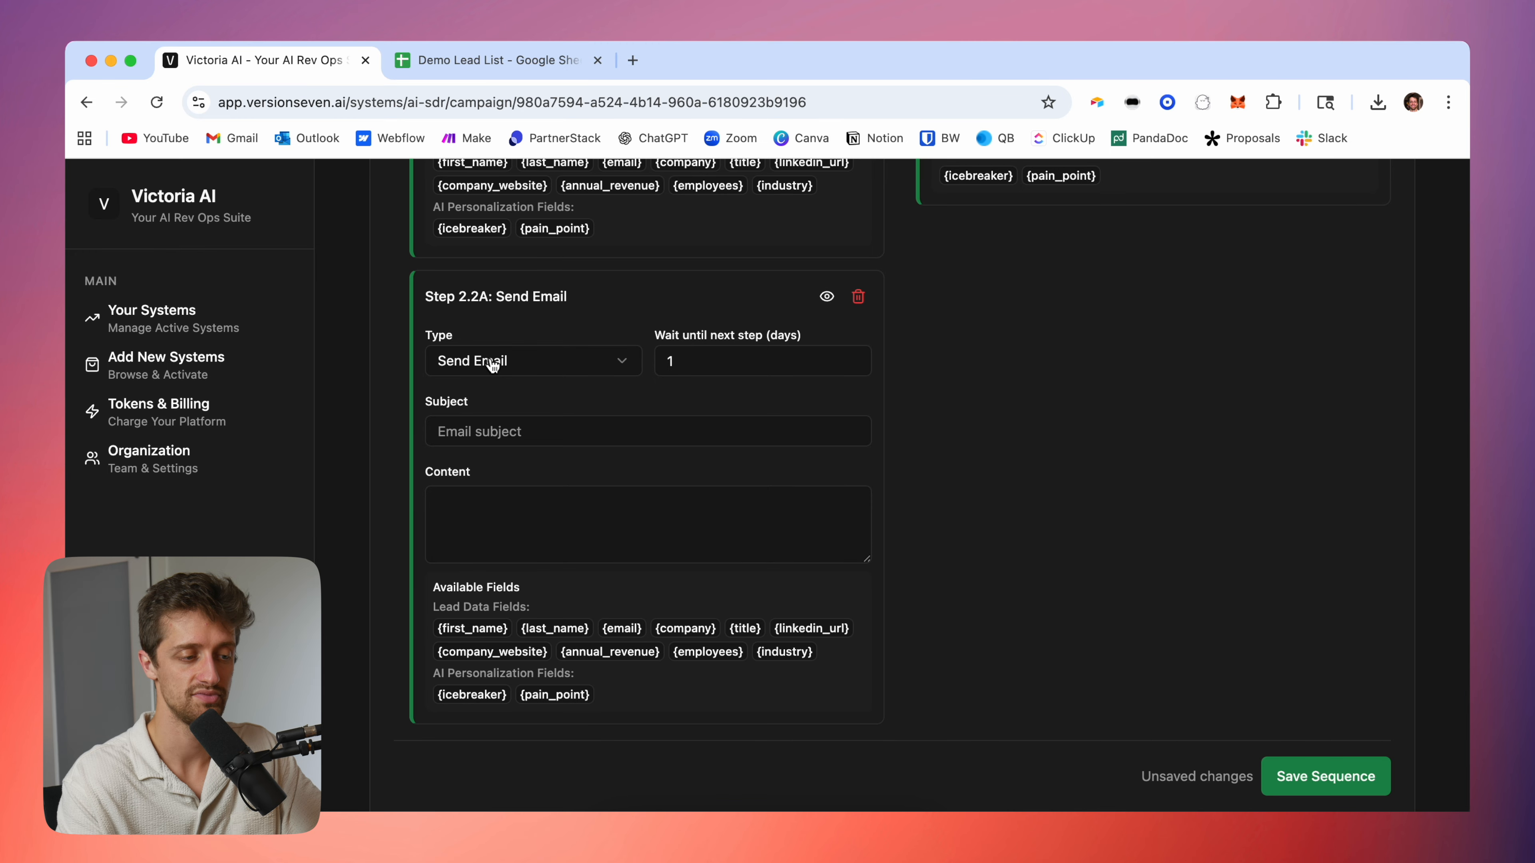
pyautogui.click(514, 433)
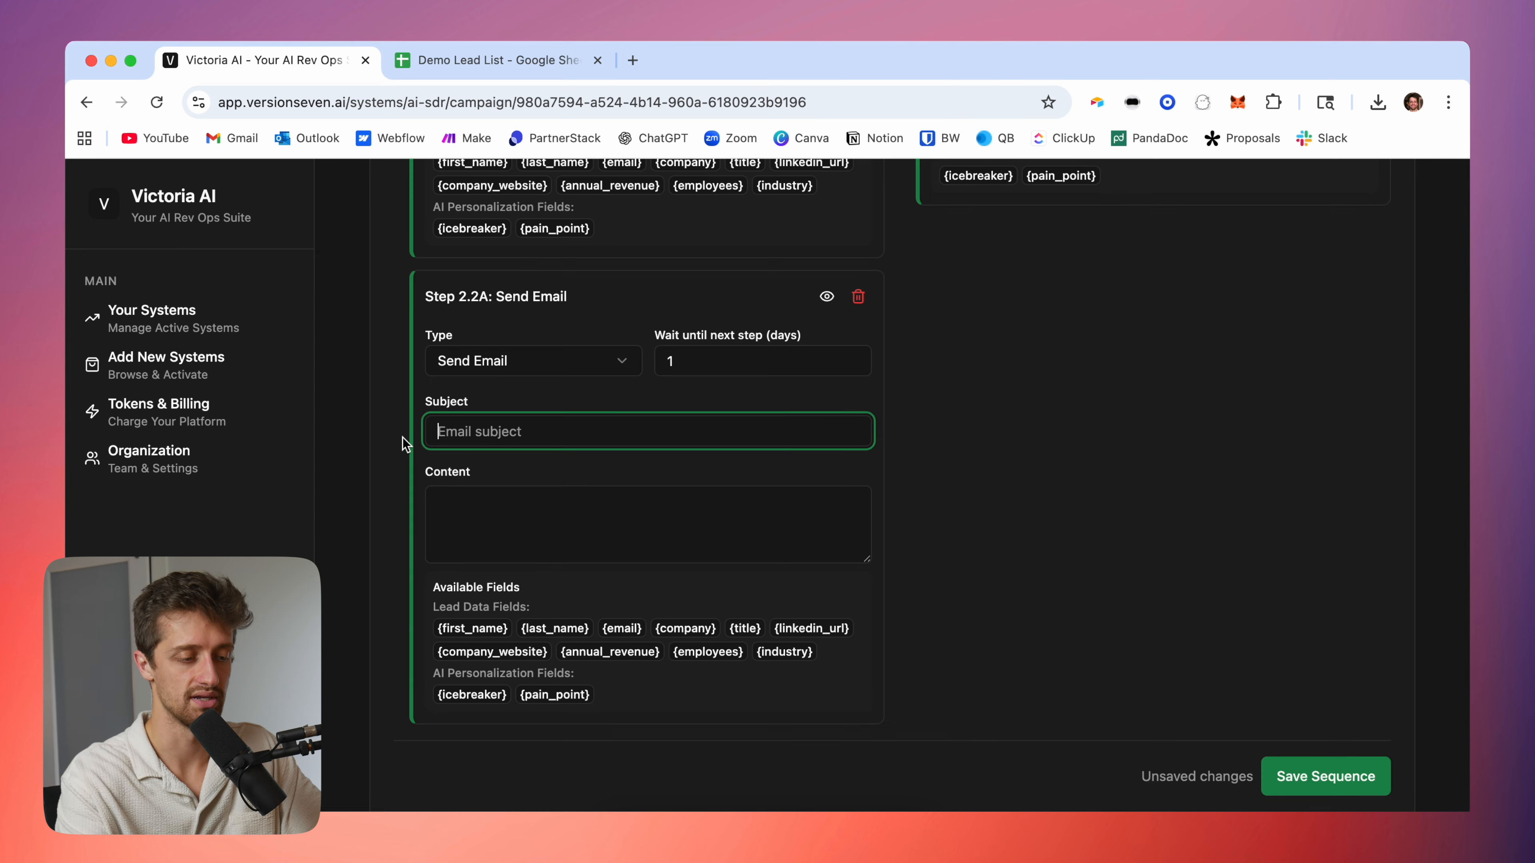
pyautogui.write('{fir')
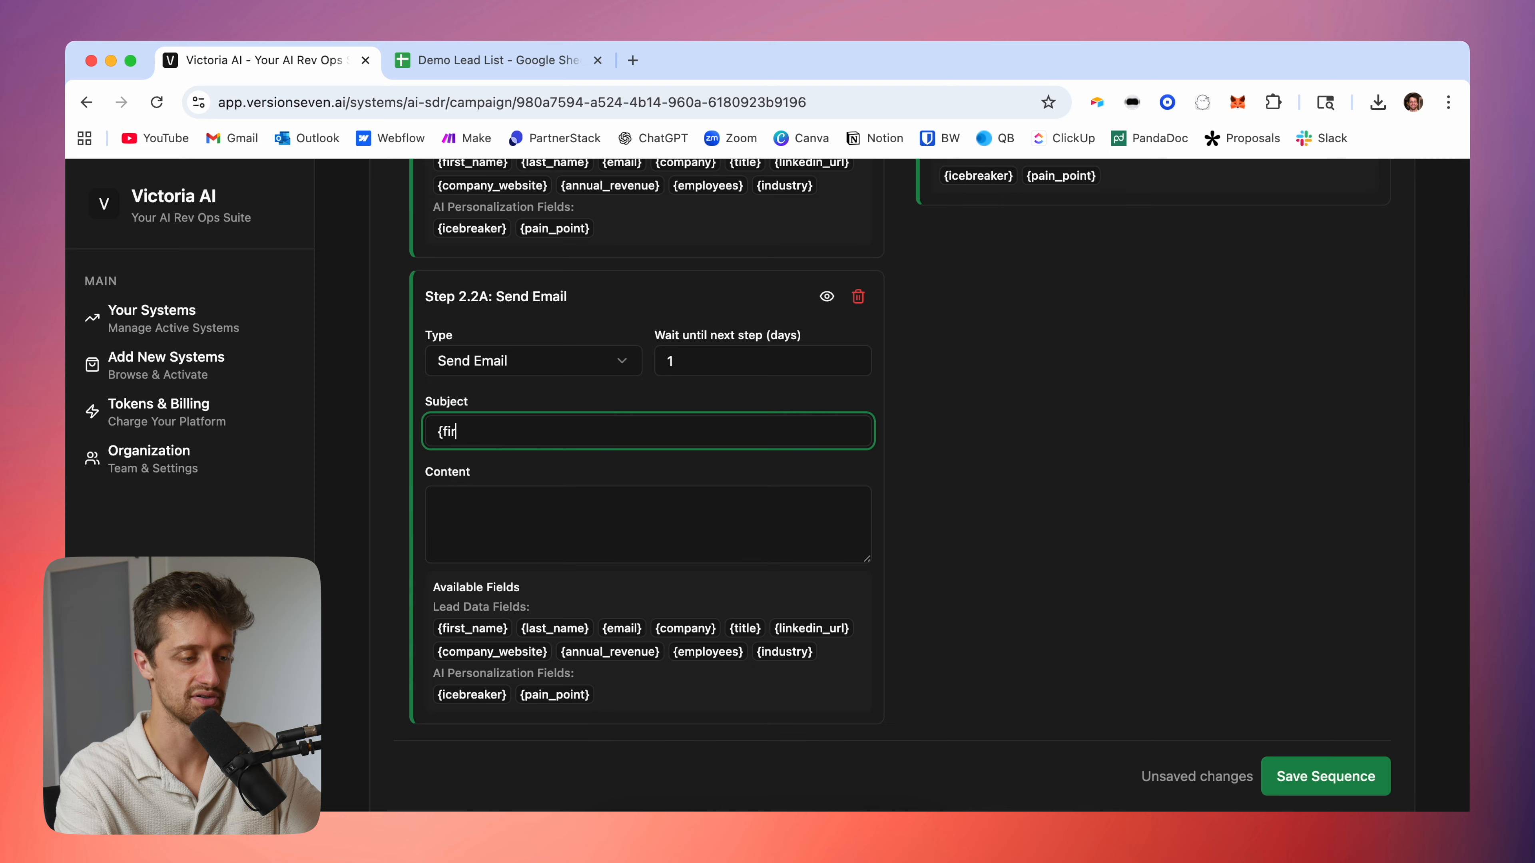
pyautogui.write('st_name}, ')
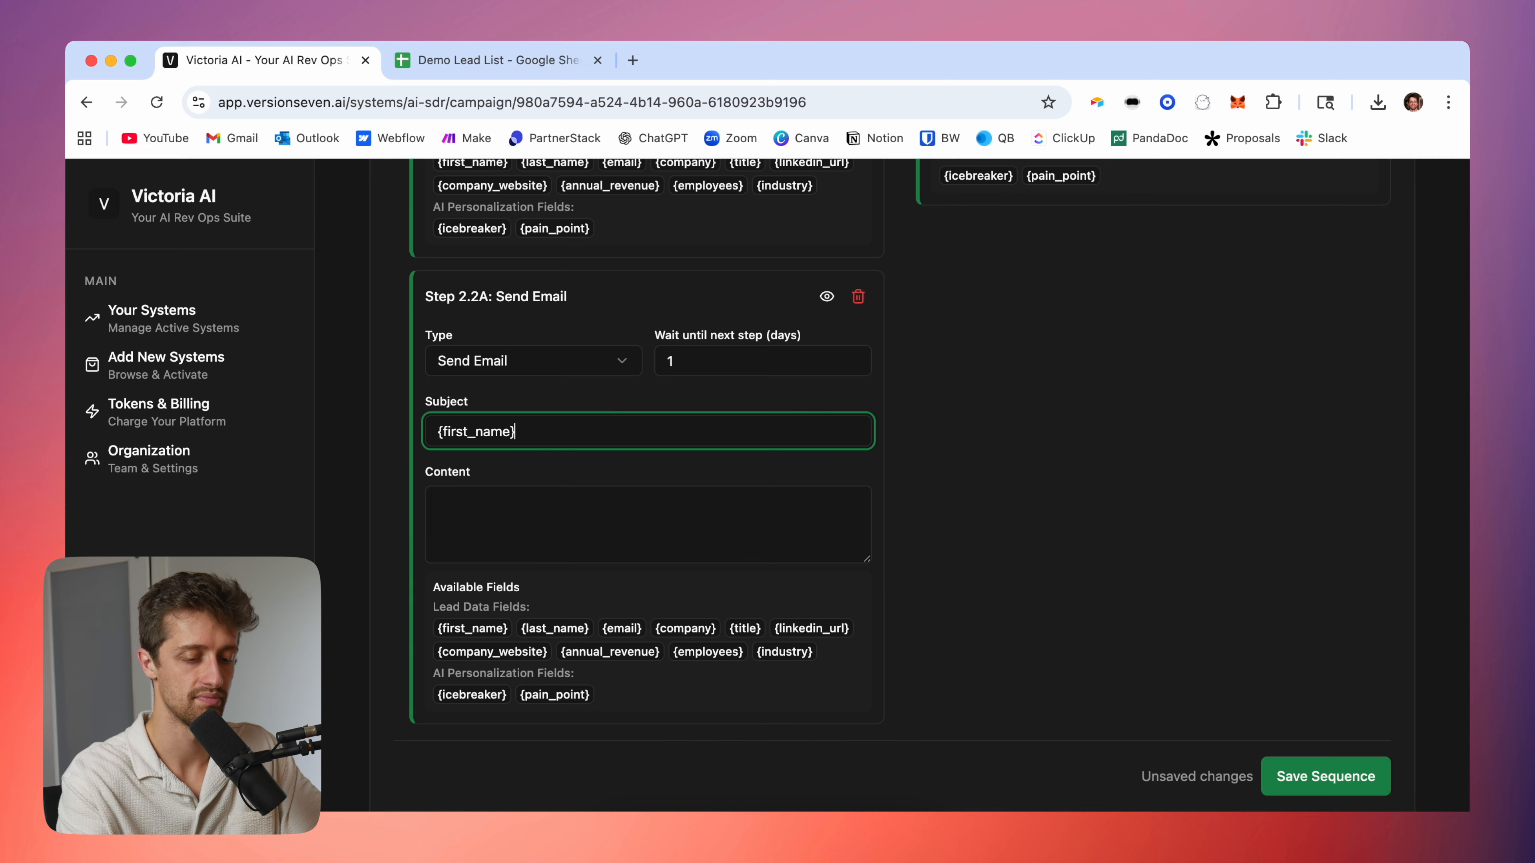
pyautogui.write('quick q')
# - Begin the email content with the greeting "Hi {first_name}," followed by a blank line
pyautogui.click(450, 520)
pyautogui.write('Hi')
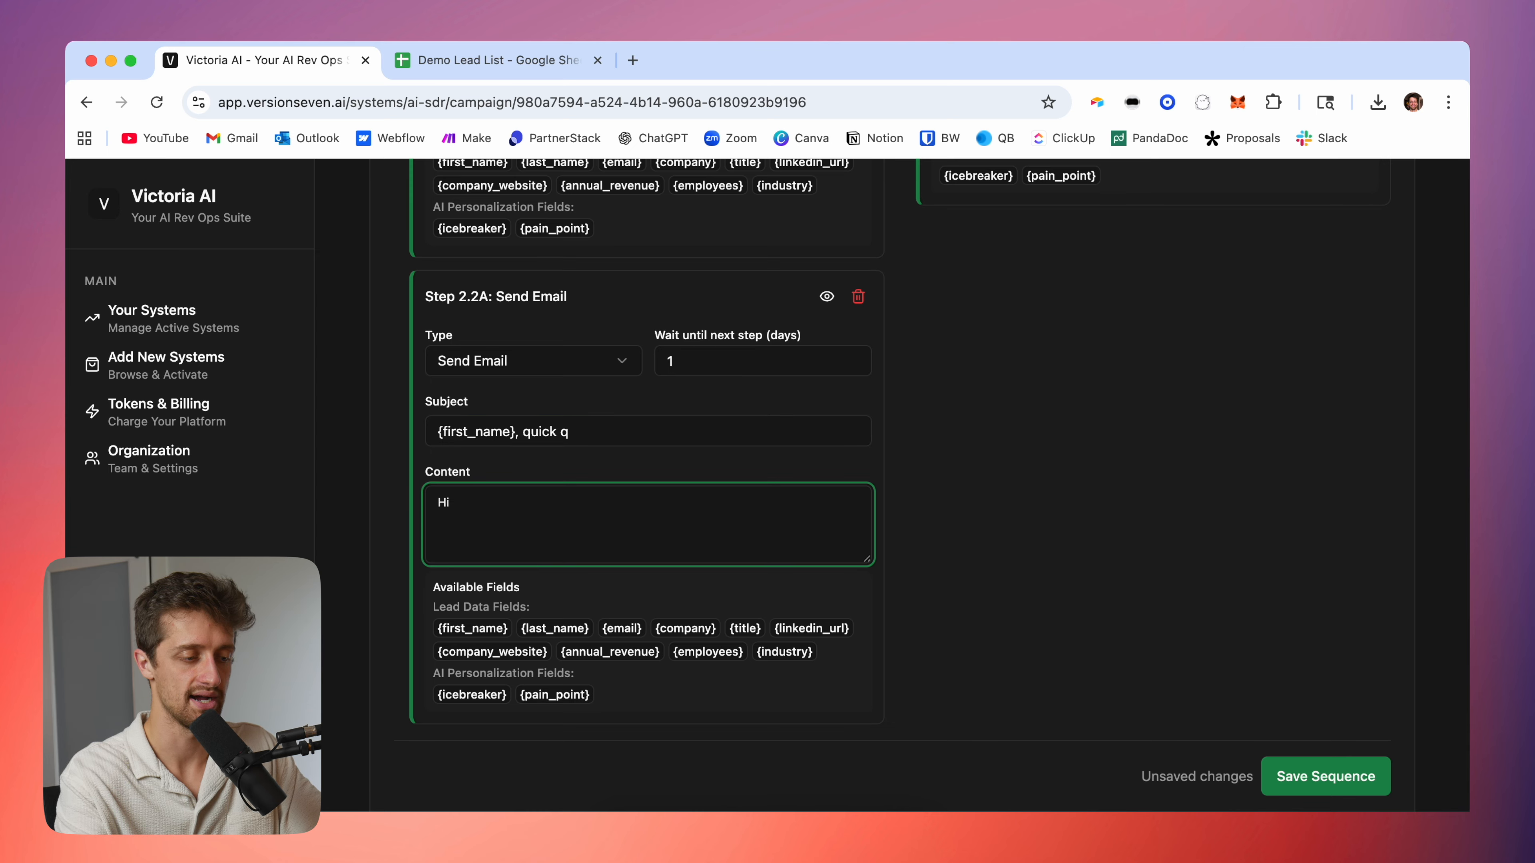
pyautogui.click(483, 628)
pyautogui.click(485, 528)
pyautogui.write(',')
pyautogui.press('Return')
pyautogui.press('Return')
# - Add to the email: "Hey just messaged you a couple days ago on Linkedin. I saw your company may be struggling with {pain_point}."
pyautogui.write('Hey just messaged y')
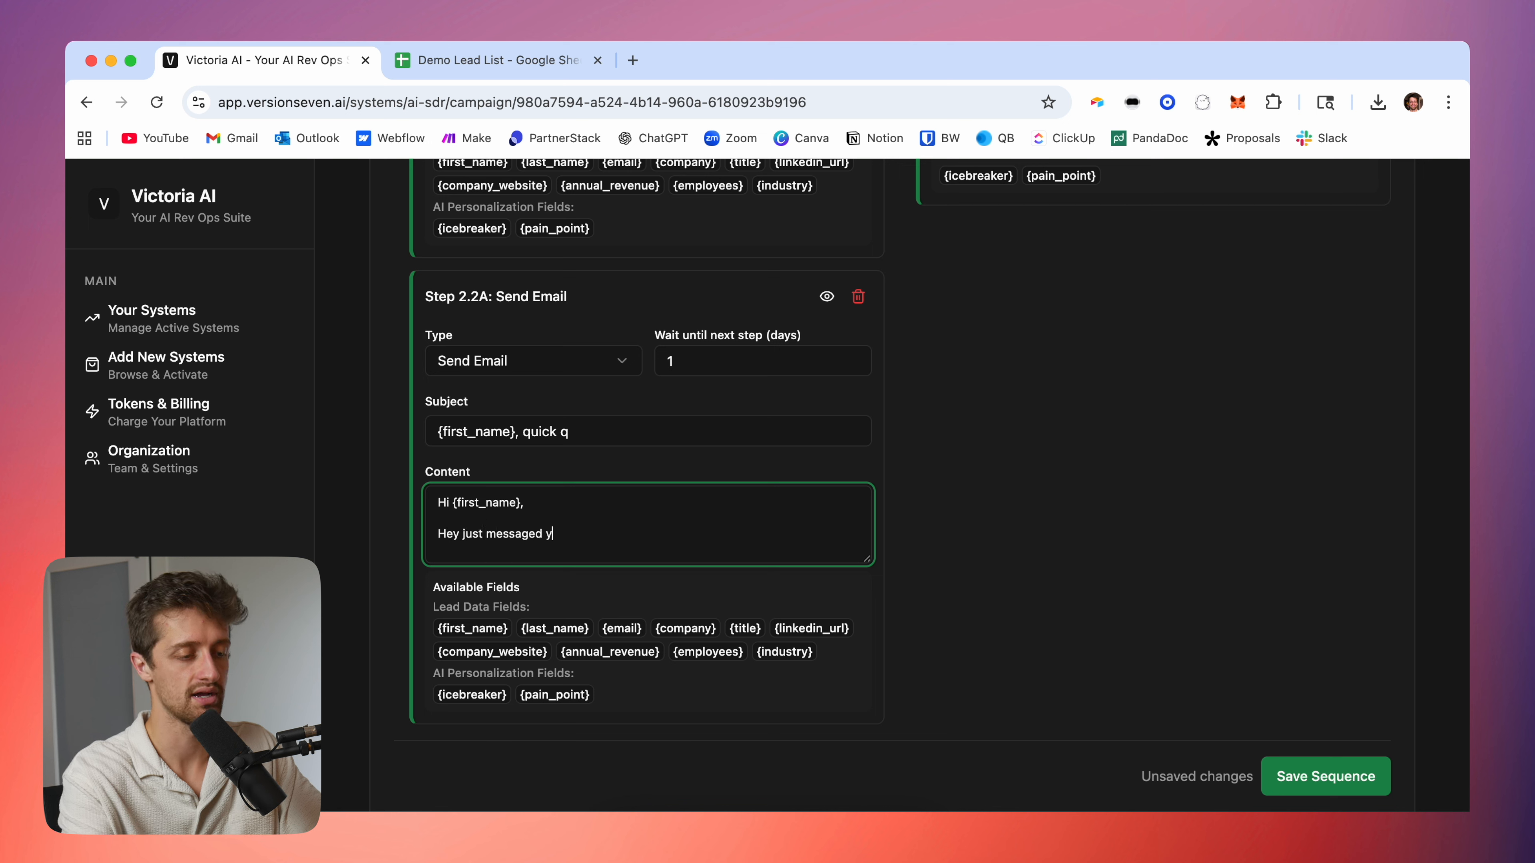
pyautogui.write('ays ago on')
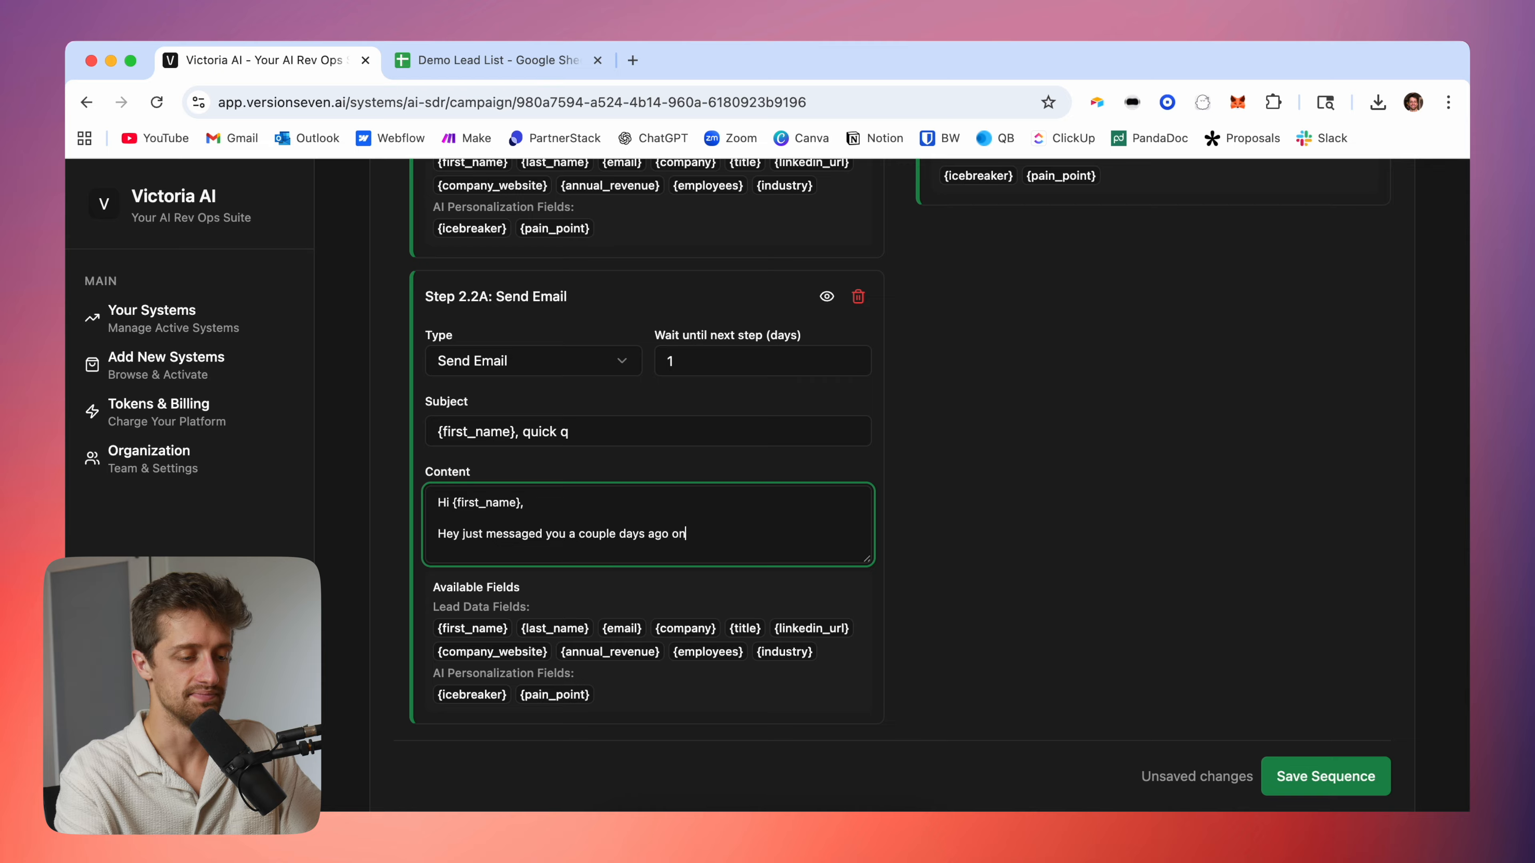
pyautogui.write(' Linkedin. I saw your company may be struggling with')
pyautogui.click(547, 694)
pyautogui.click(657, 553)
pyautogui.write('.')
pyautogui.press('Return')
pyautogui.press('Return')
# - End the email with "Wanted to reach out and see if you had any interest in a quick demo." and the sender's first name as sign-off
pyautogui.write('W')
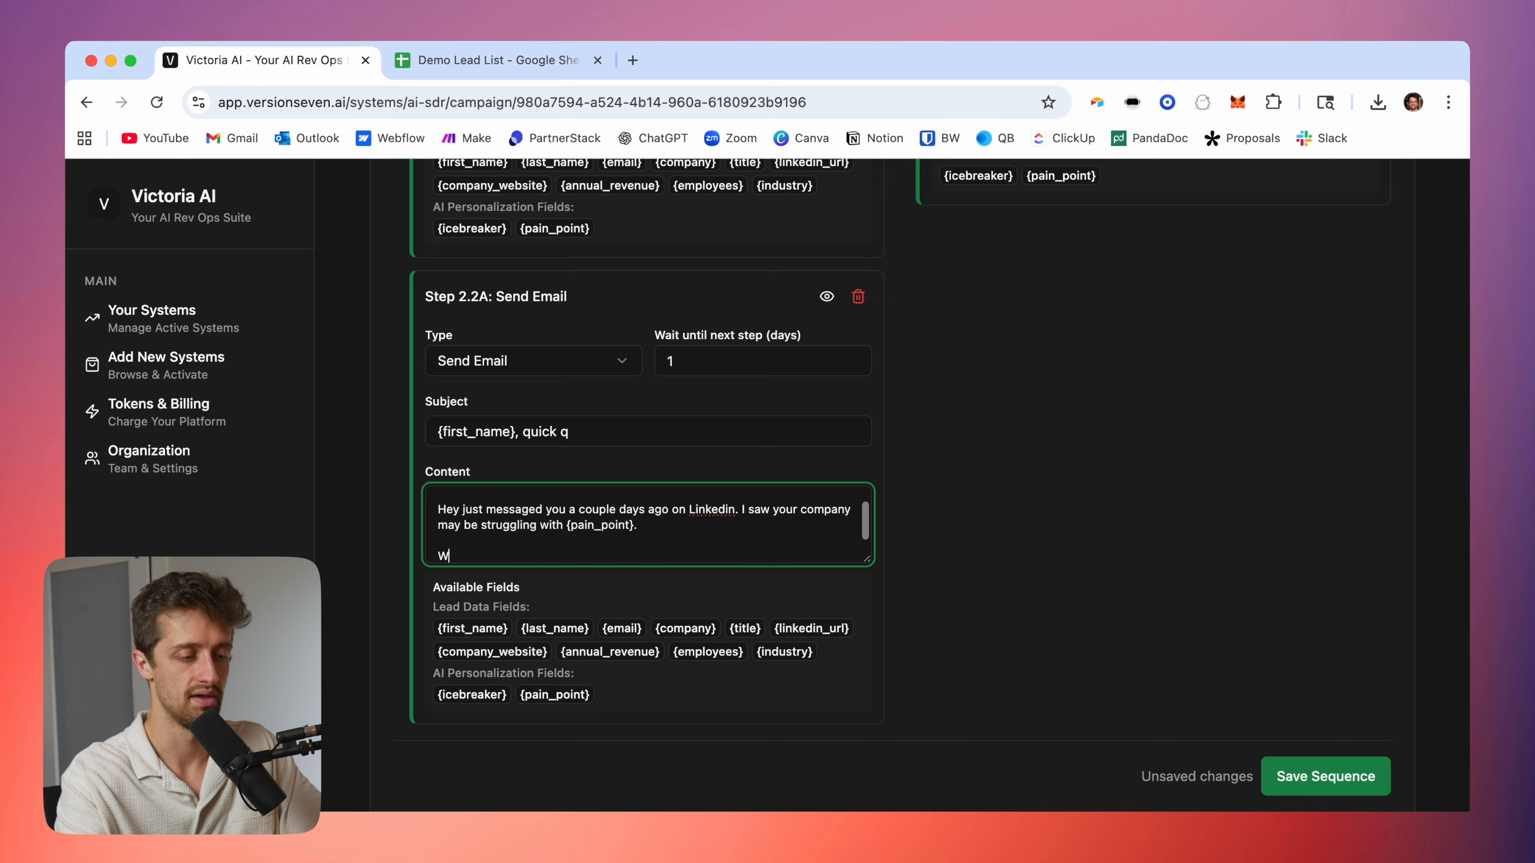
pyautogui.write('anted to reach out and ')
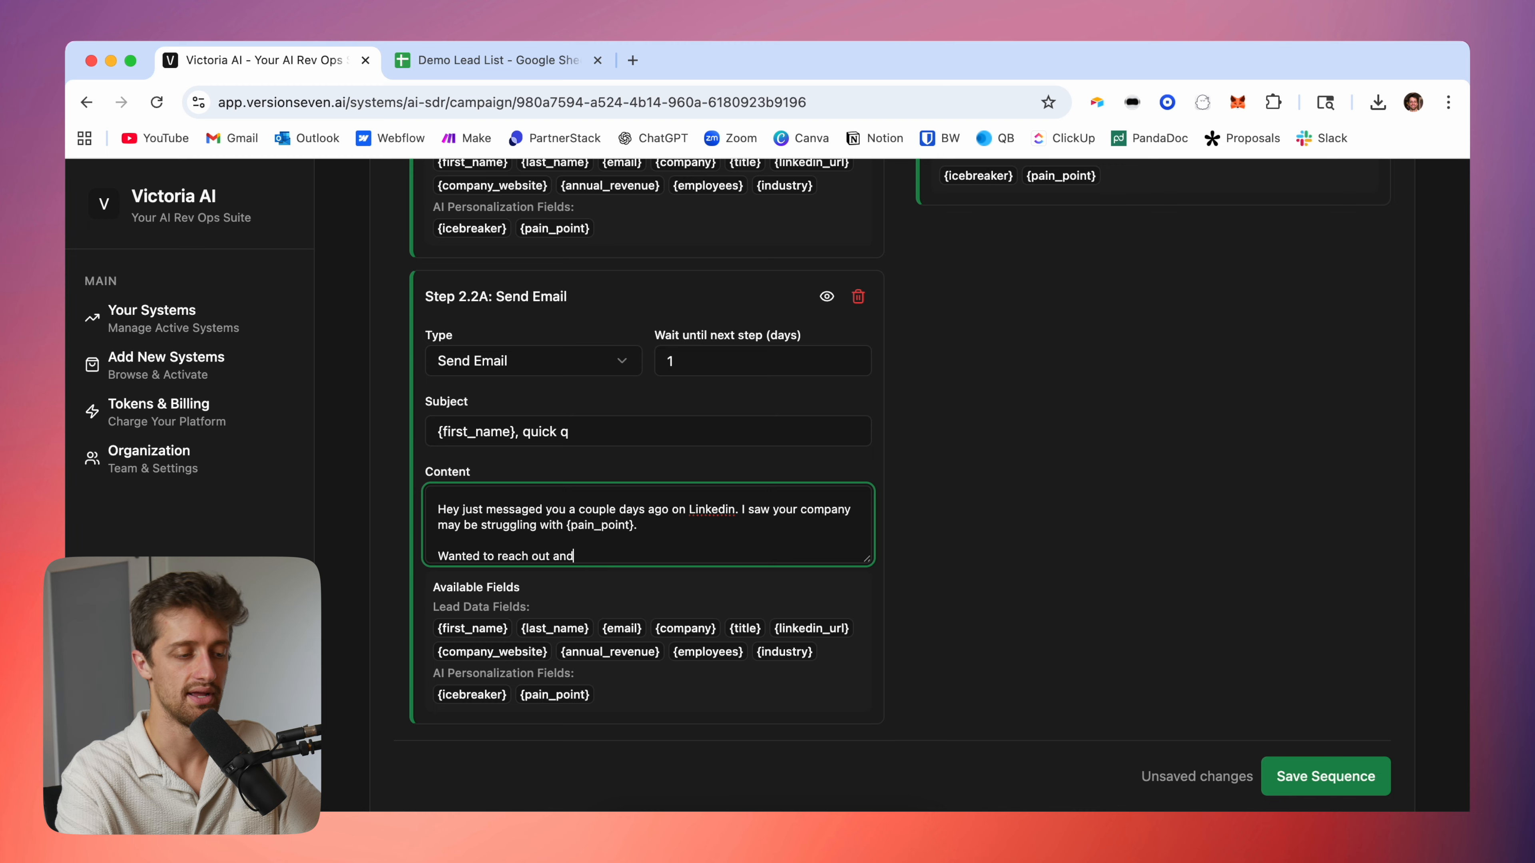
pyautogui.write('see if yo')
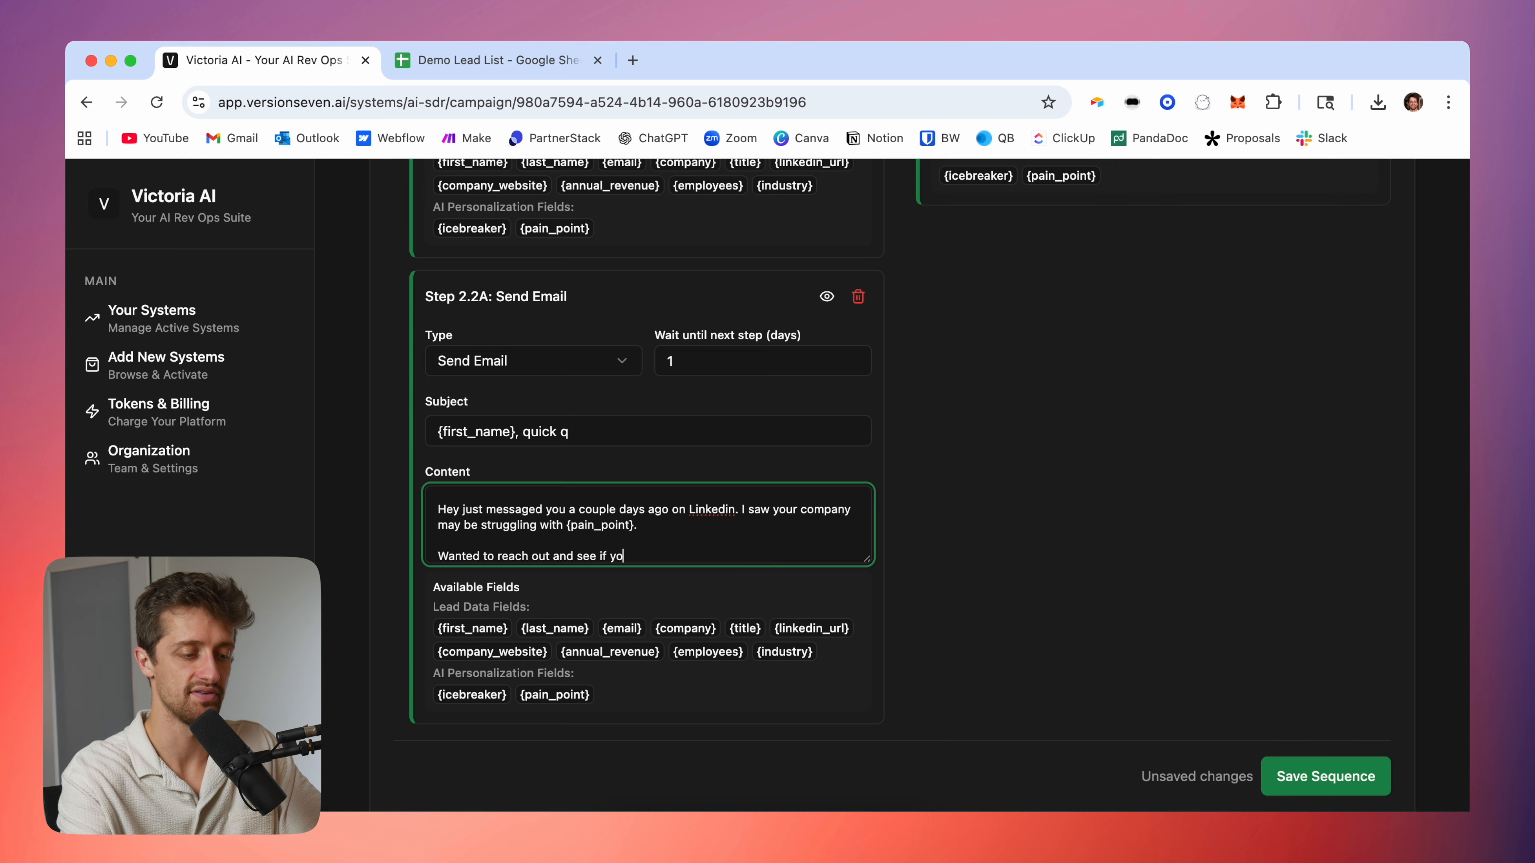
pyautogui.write('u had any inte')
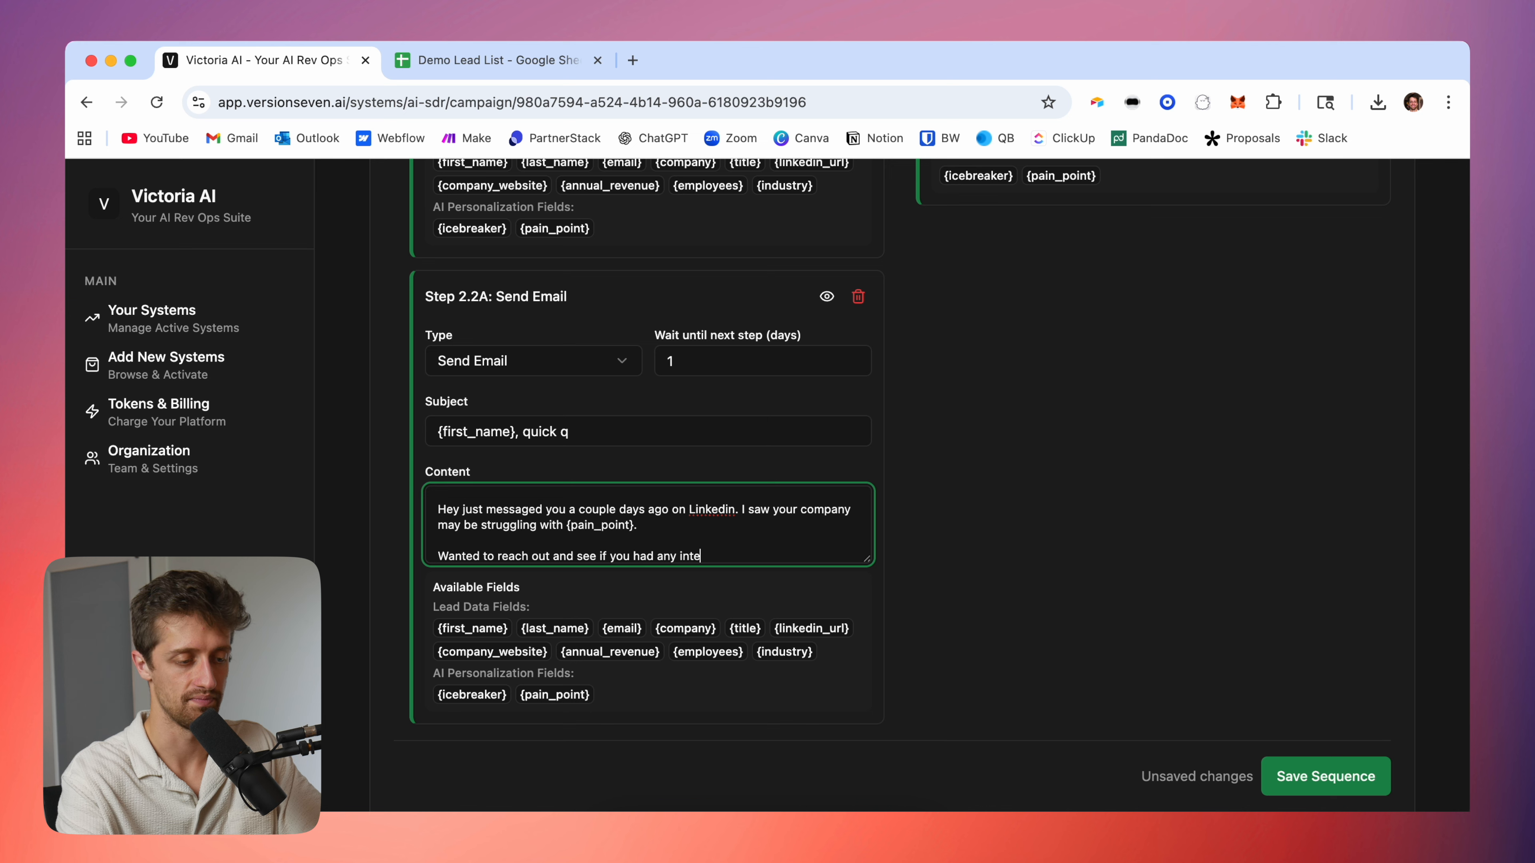
pyautogui.write('rest in a quick demo.')
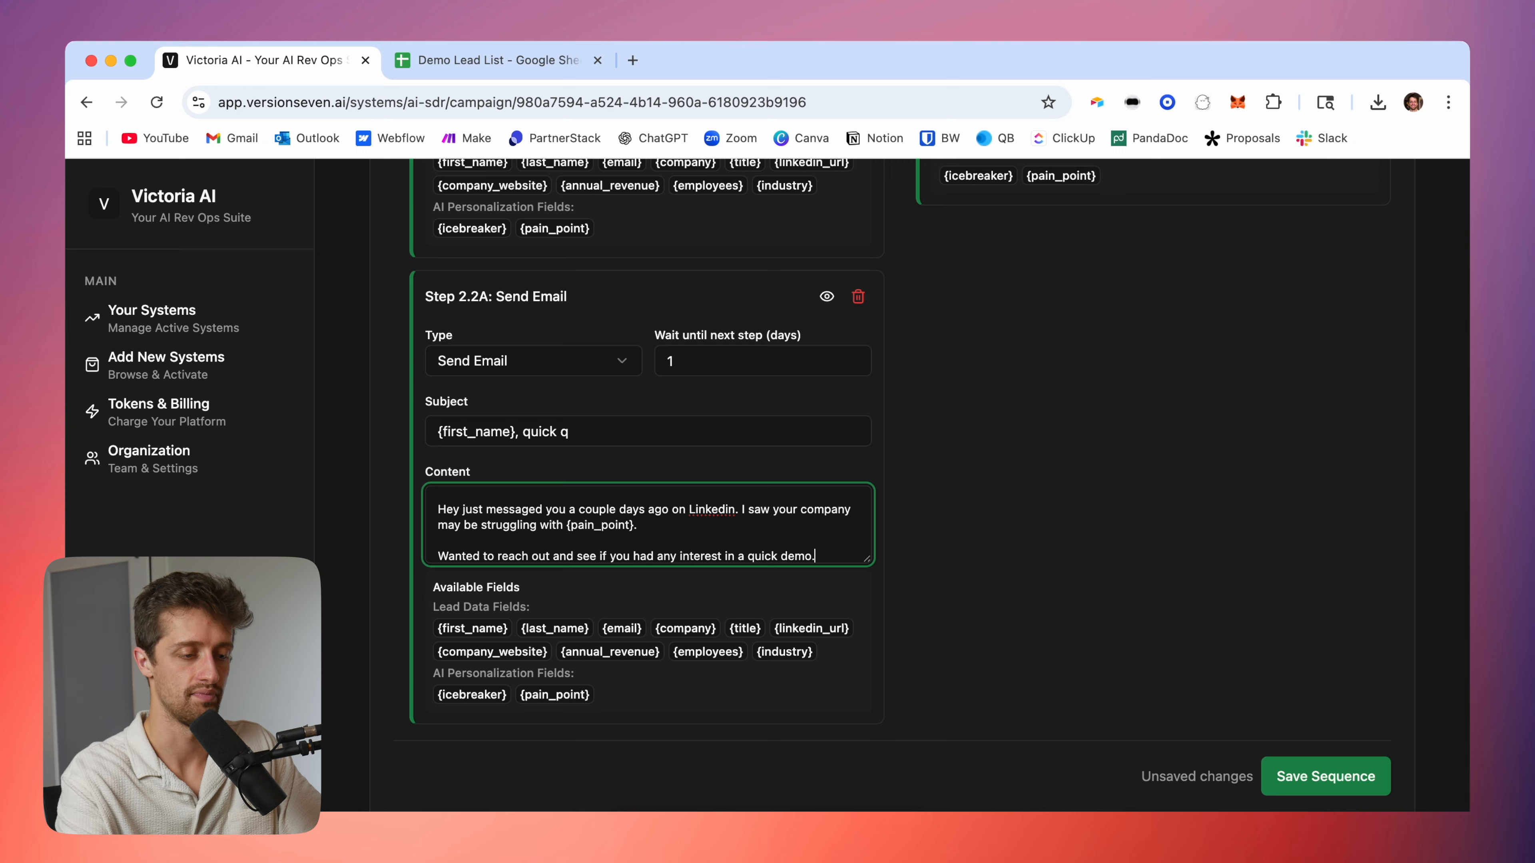
pyautogui.press('Return')
pyautogui.press('Return')
pyautogui.write('Alex')
pyautogui.click(404, 538)
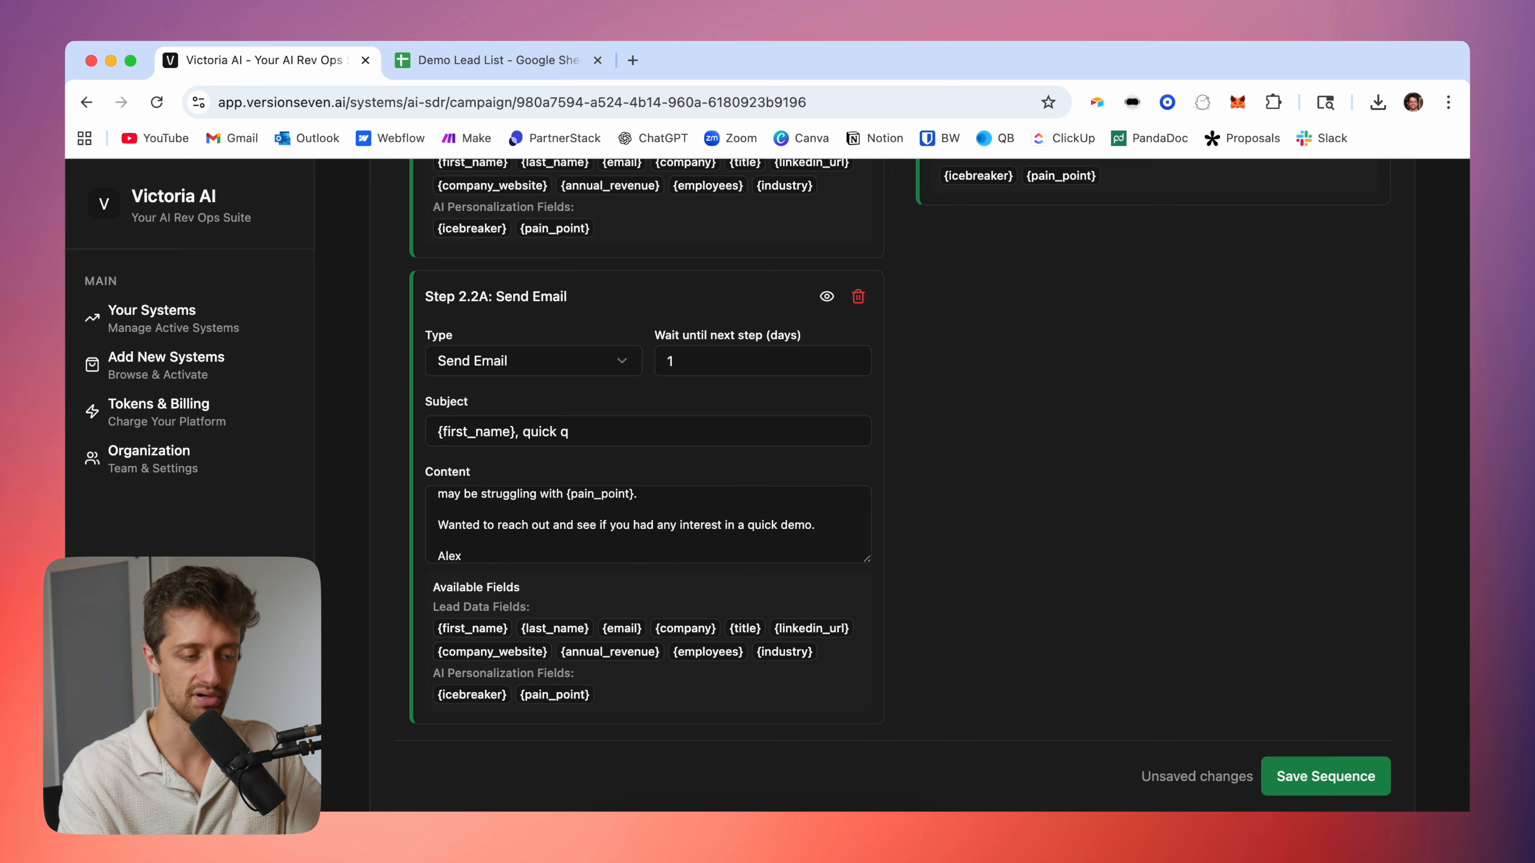
# - Review the email content, checking where the {first_name} and {pain_point} fields are used
pyautogui.scroll(3, 485, 531)
pyautogui.click(519, 503)
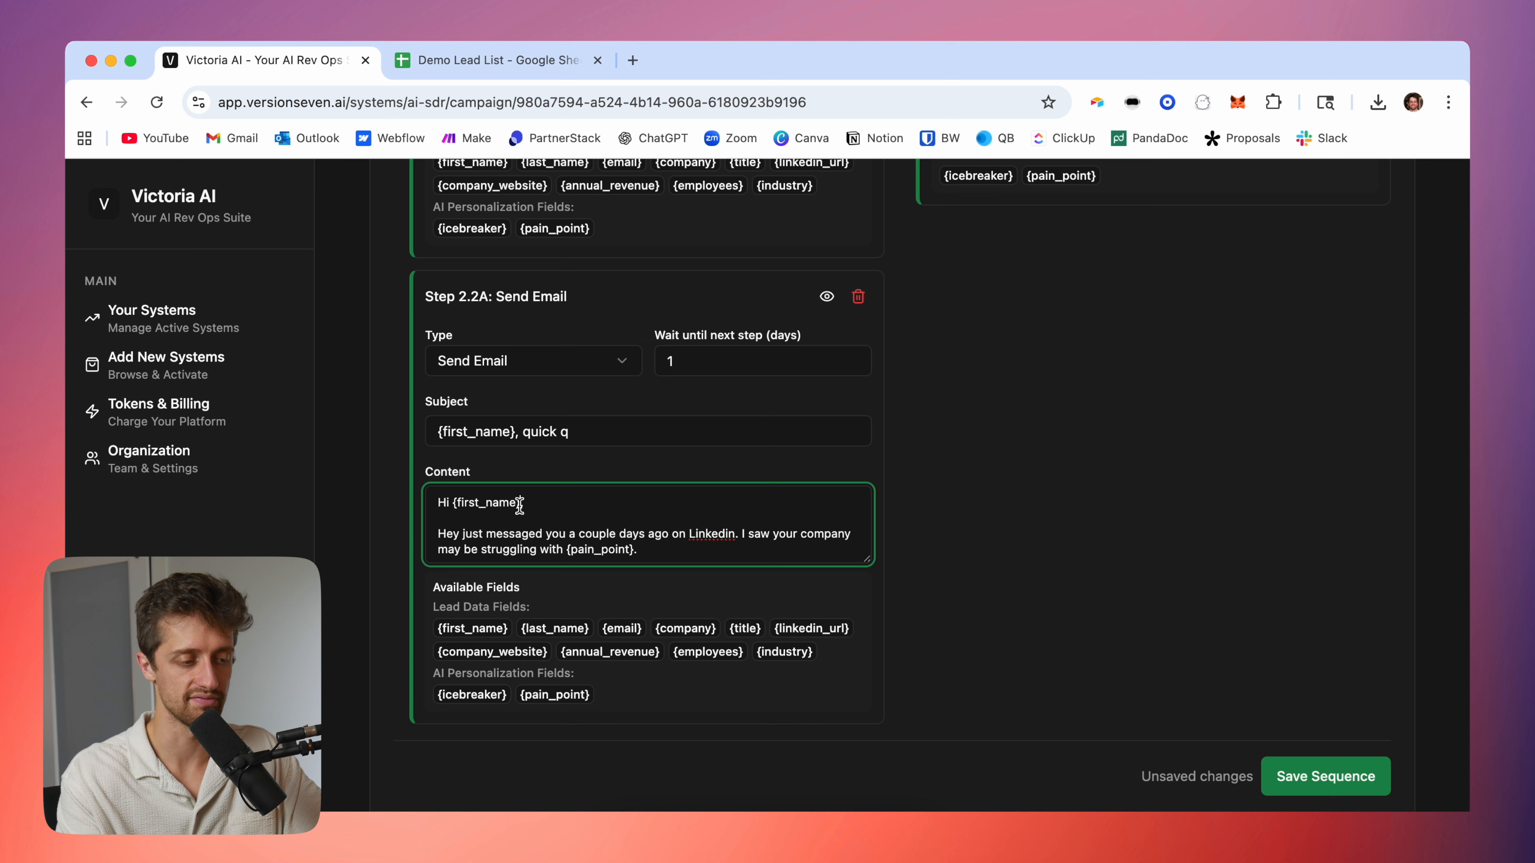
pyautogui.moveTo(520, 506); pyautogui.dragTo(449, 507)
pyautogui.scroll(-1, 639, 552)
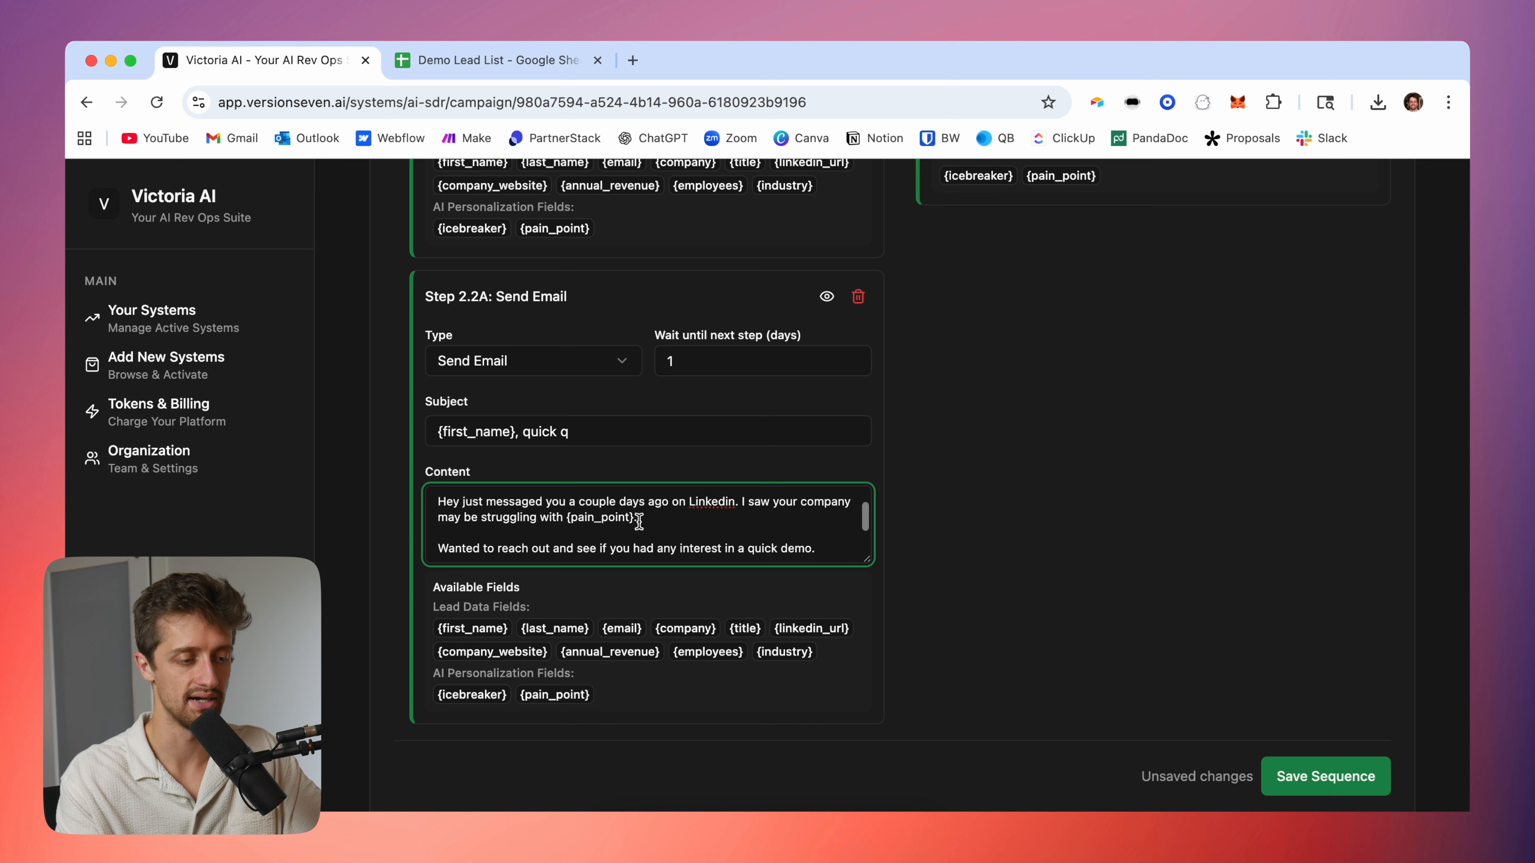
pyautogui.moveTo(638, 521); pyautogui.dragTo(560, 517)
pyautogui.click(925, 524)
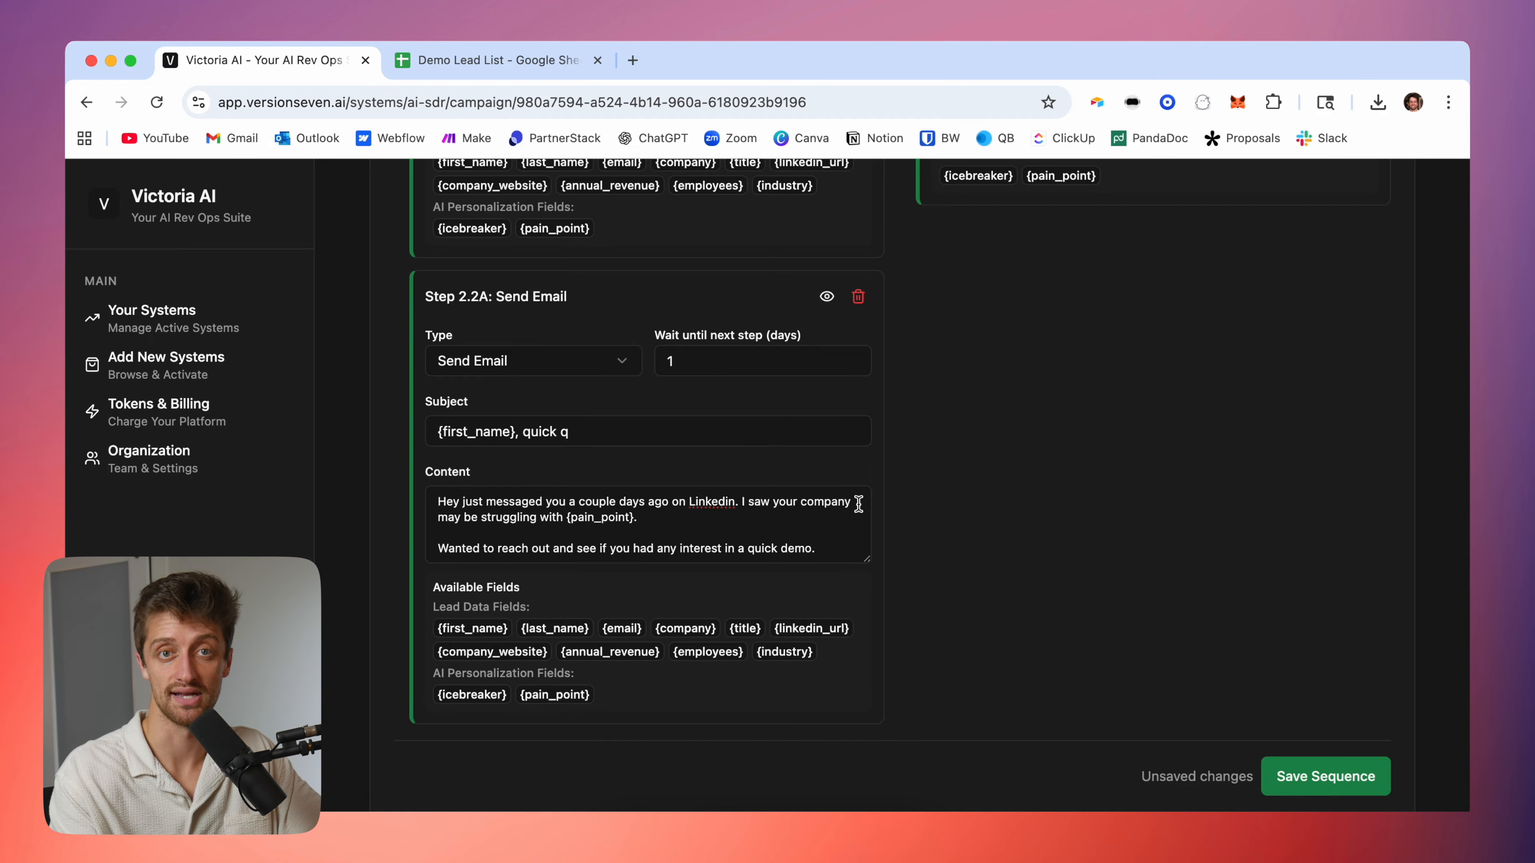
# - Add a third step to the Yes - Connected branch and set its type to Send LinkedIn Message
pyautogui.scroll(5, 901, 559)
pyautogui.scroll(8, 900, 472)
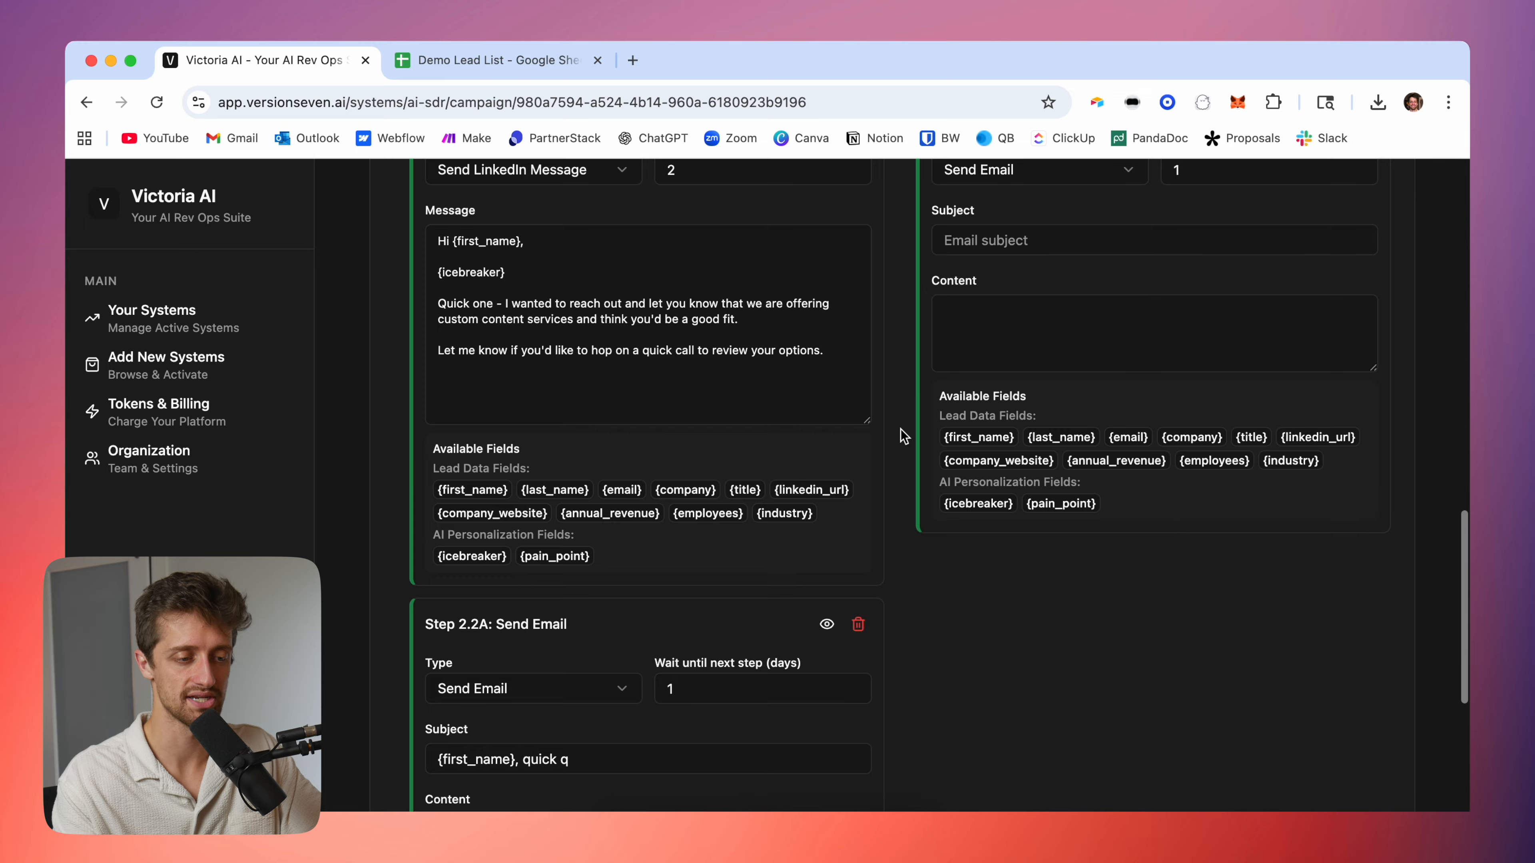
pyautogui.click(831, 220)
pyautogui.scroll(-15, 898, 394)
pyautogui.click(506, 452)
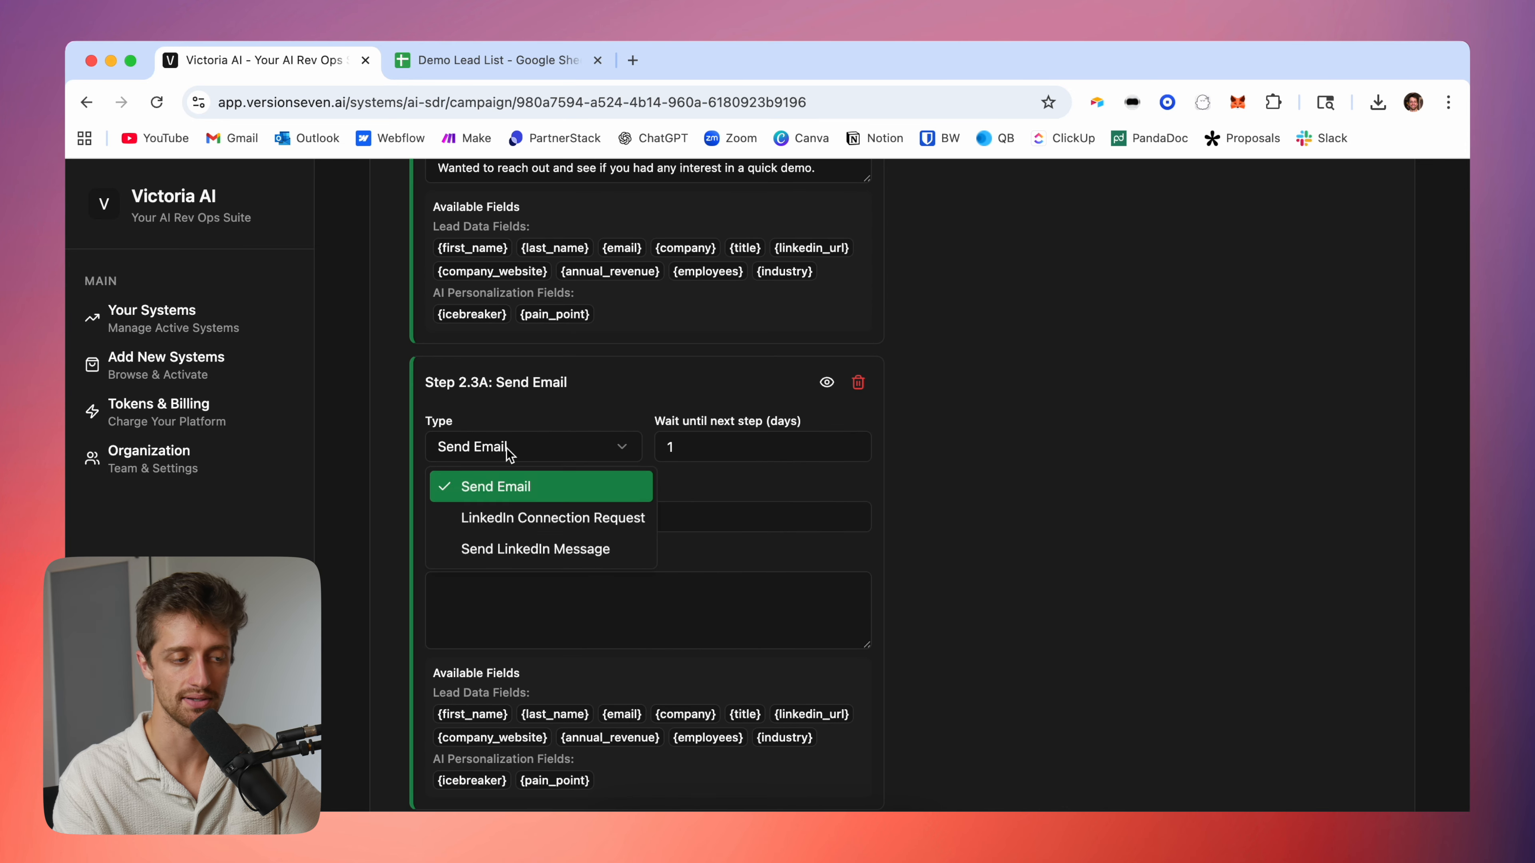
pyautogui.click(511, 547)
# - Write the third step's LinkedIn message: "Hey just following here. Did you get a chance to see this?"
pyautogui.click(484, 543)
pyautogui.write('Hey')
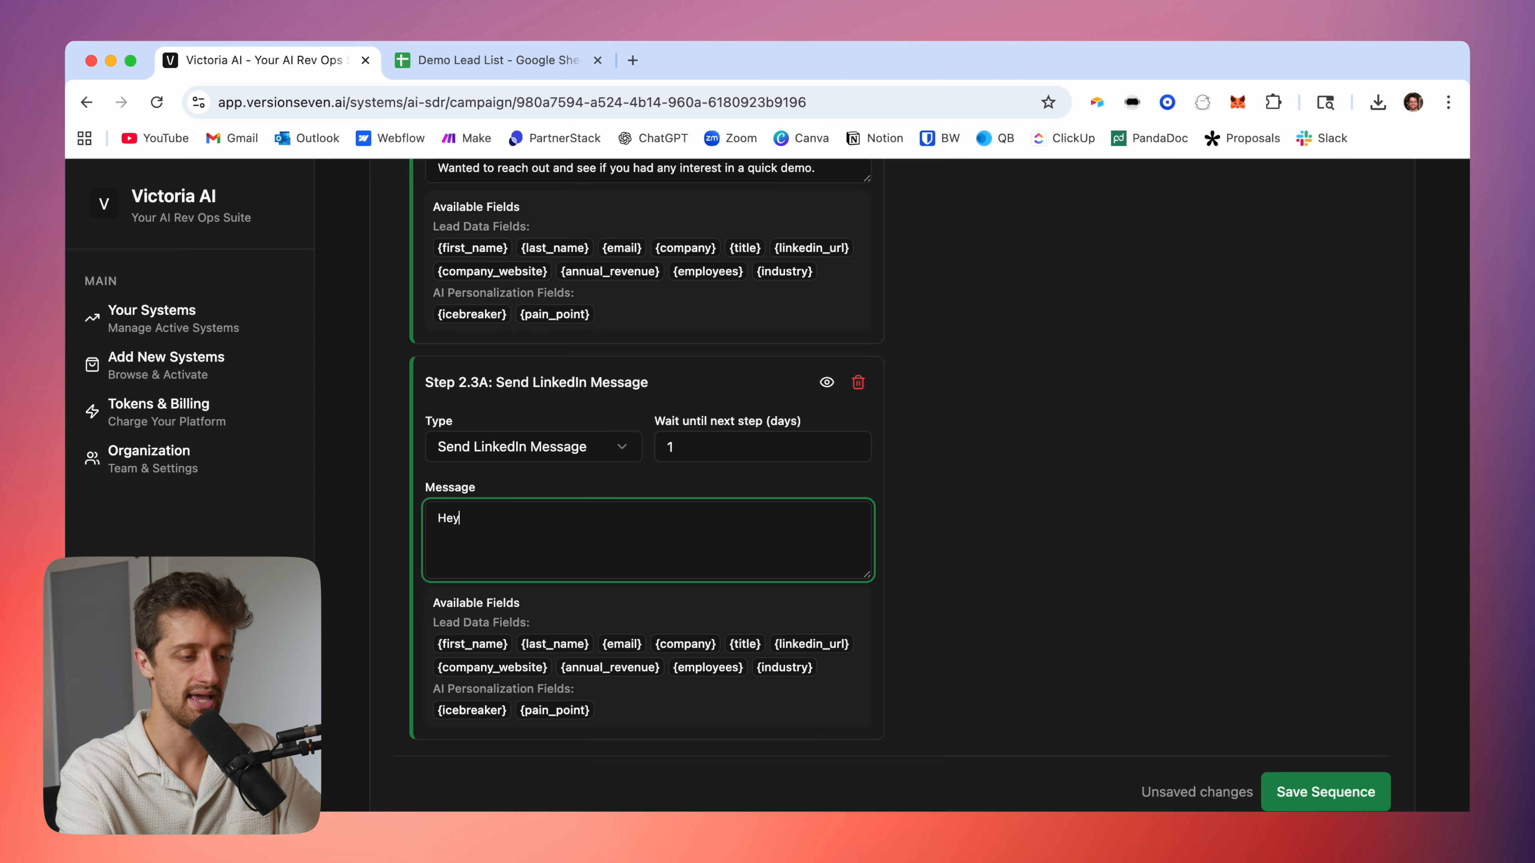
pyautogui.write(' just following here. Ddi')
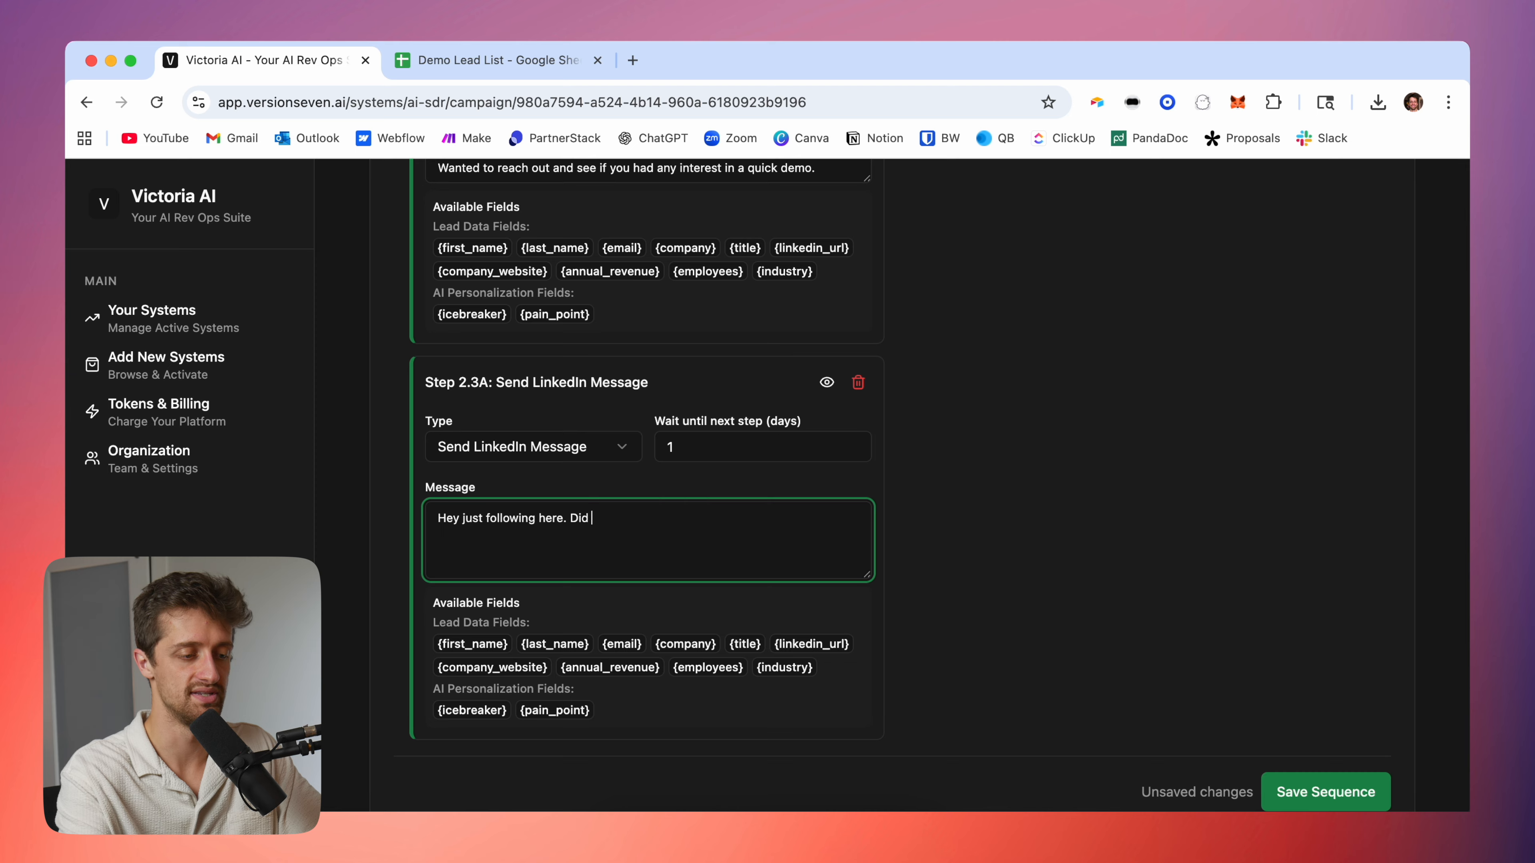
pyautogui.write(' you get a chance to see this?')
pyautogui.click(894, 610)
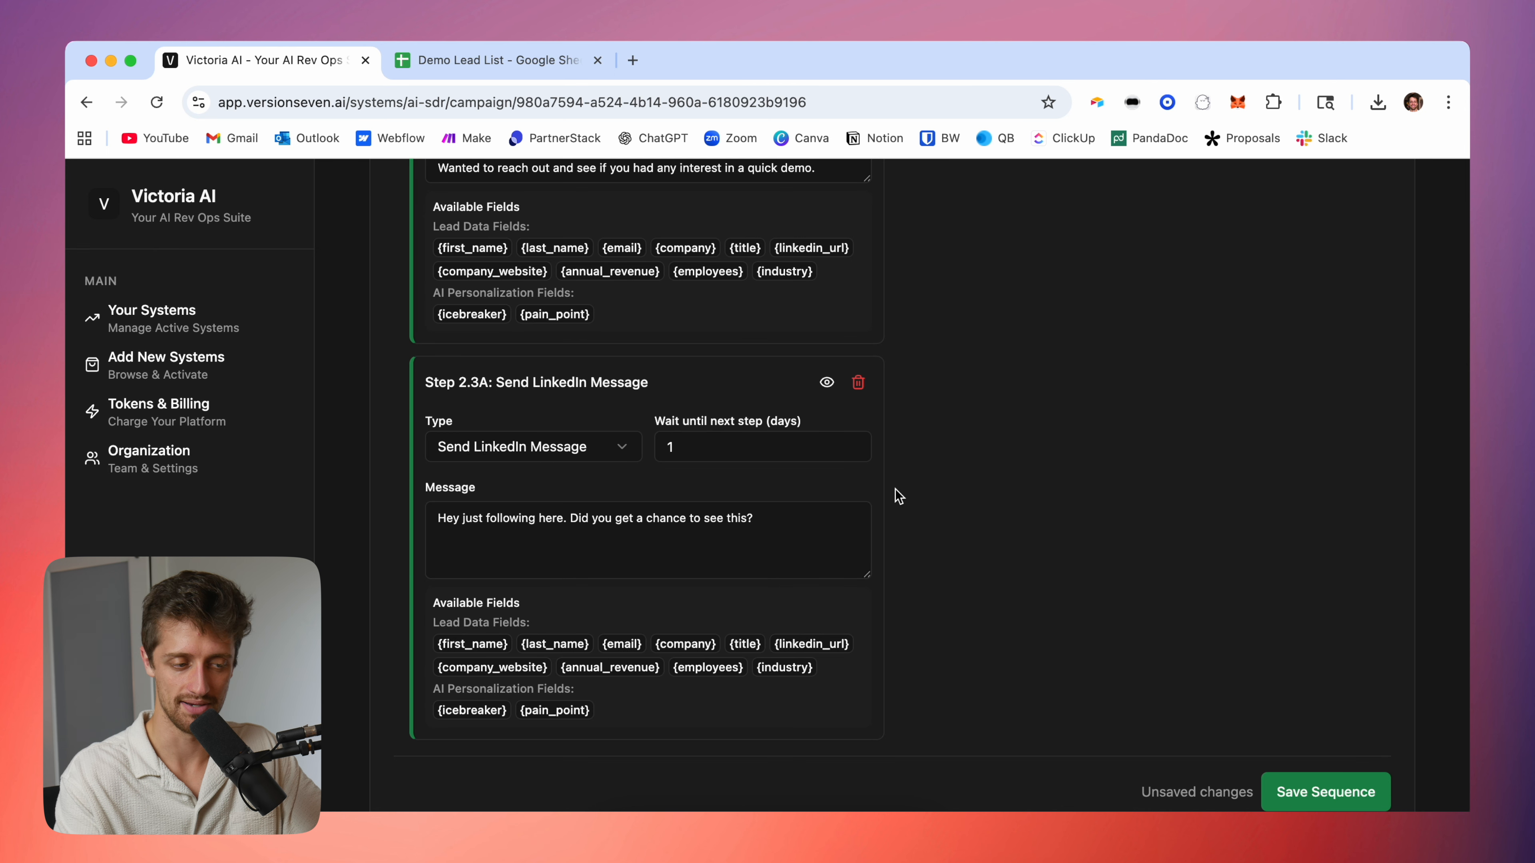
# - Try to set the wait for the email step in the No - Not Connected branch to 2 days
pyautogui.scroll(-1, 899, 496)
pyautogui.scroll(5, 911, 439)
pyautogui.scroll(10, 912, 437)
pyautogui.scroll(2, 1042, 338)
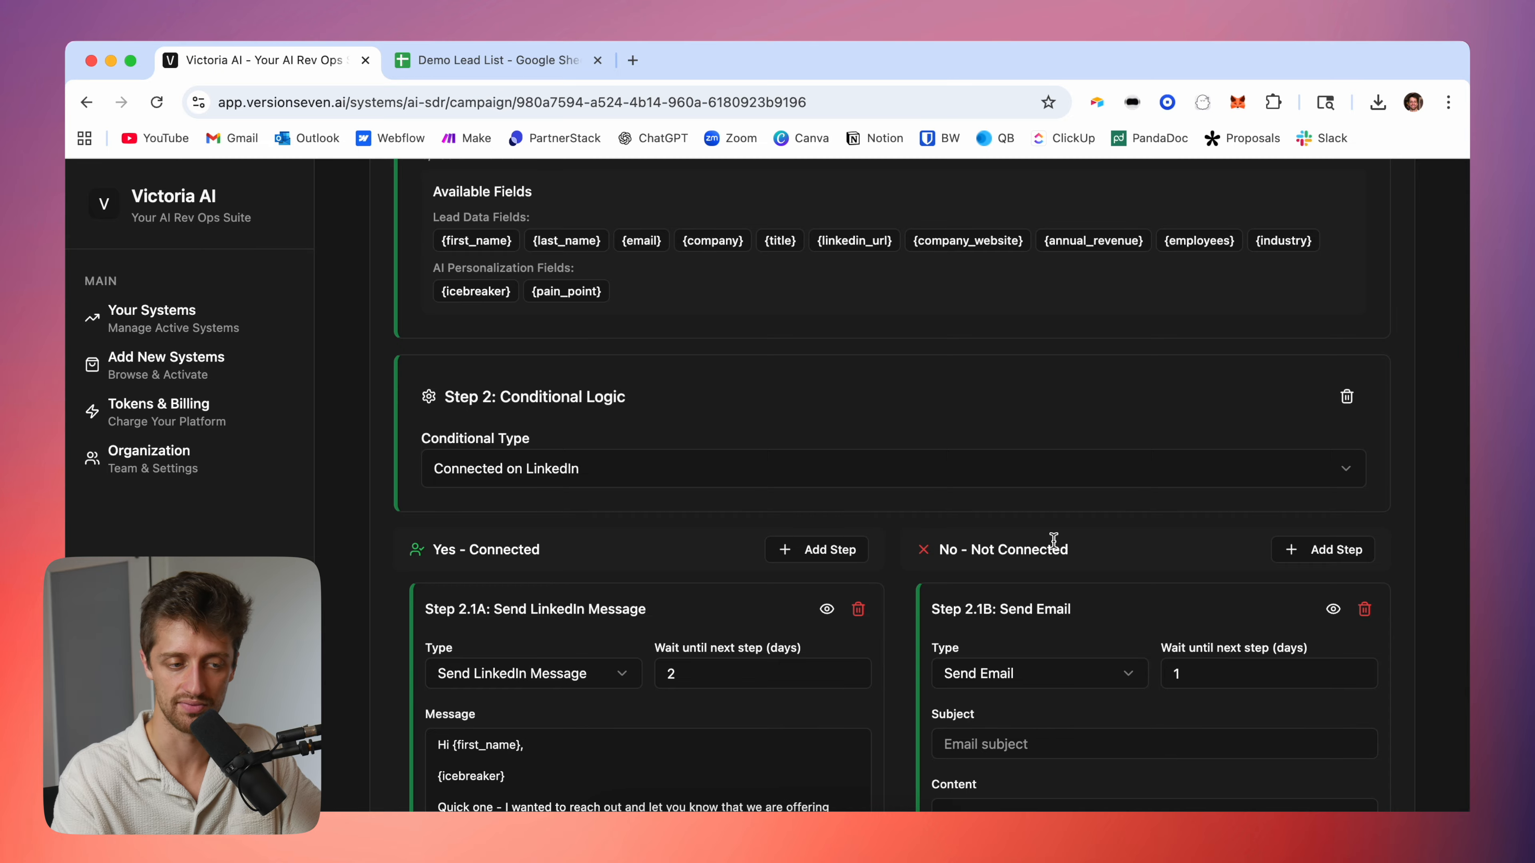
pyautogui.scroll(-3, 1105, 559)
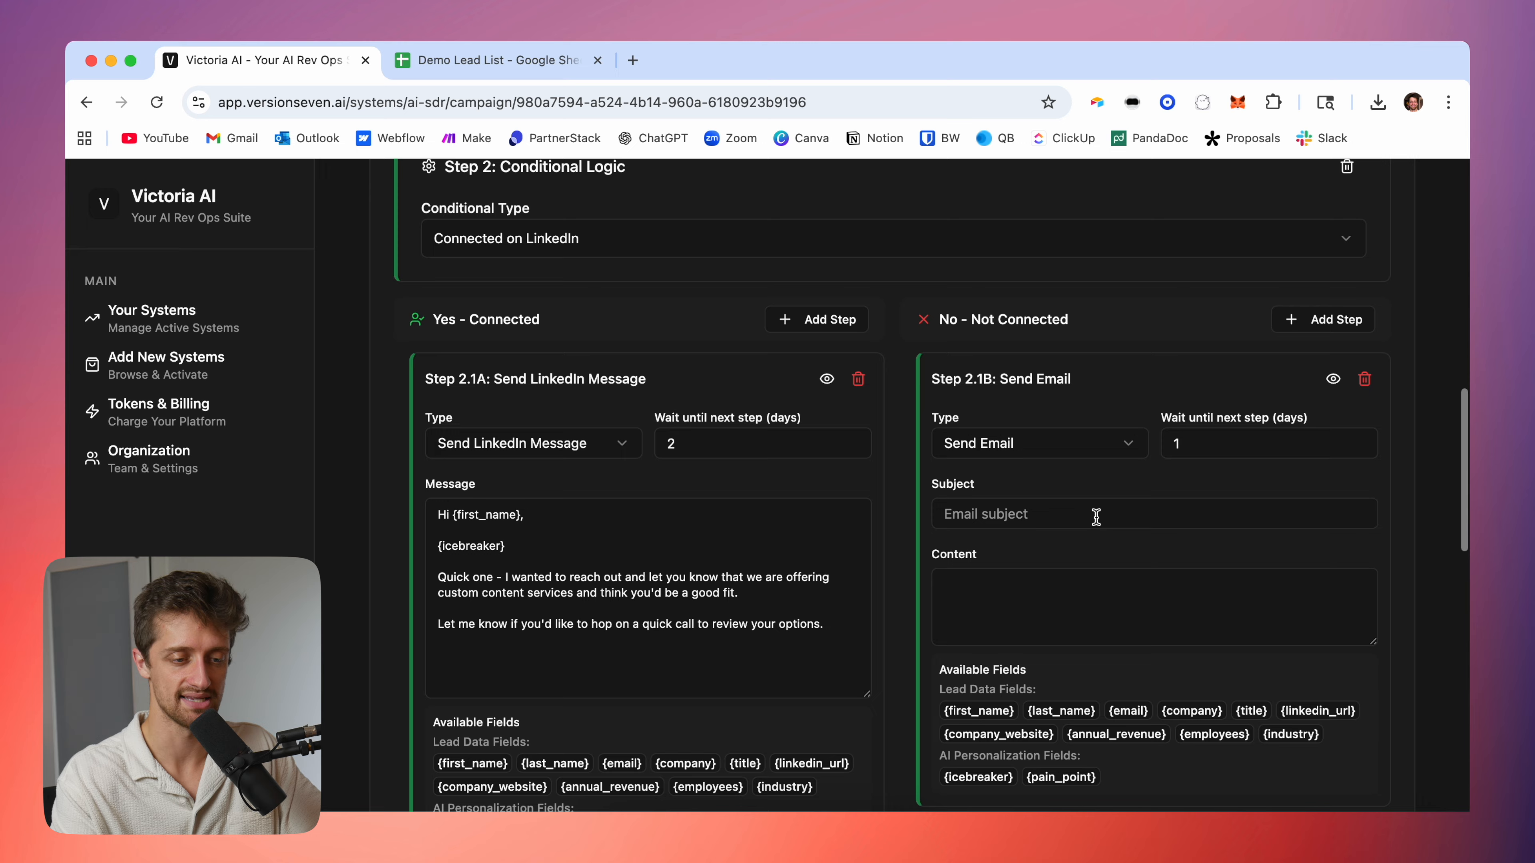
pyautogui.click(1214, 443)
pyautogui.press('BackSpace')
pyautogui.write('2')
pyautogui.click(1176, 389)
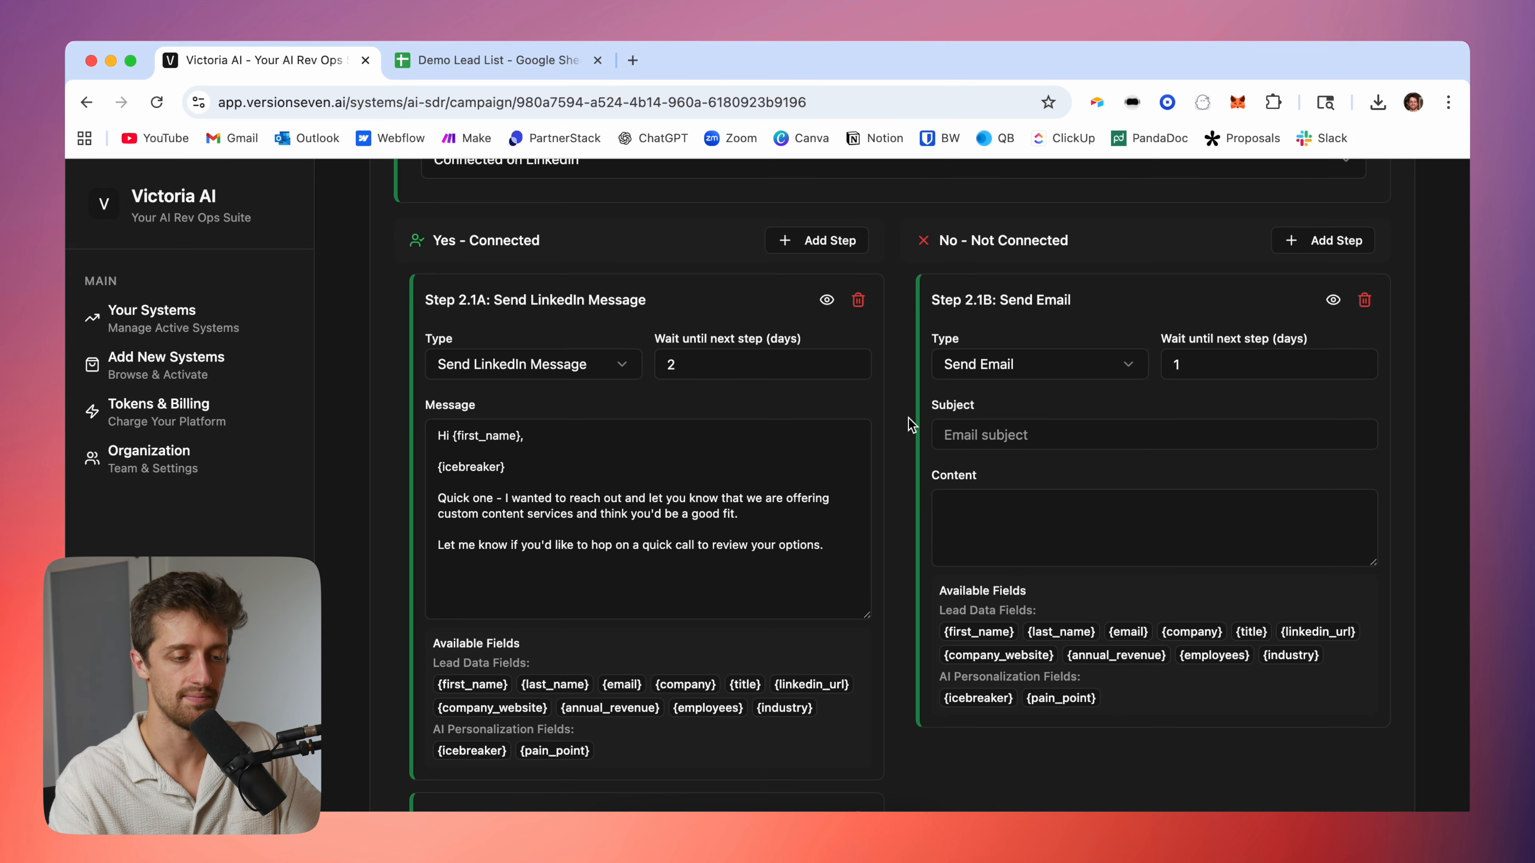
# - Copy the subject "{first_name}, quick q" from the Yes - Connected branch's email into the No - Not Connected branch's email
pyautogui.scroll(-6, 888, 507)
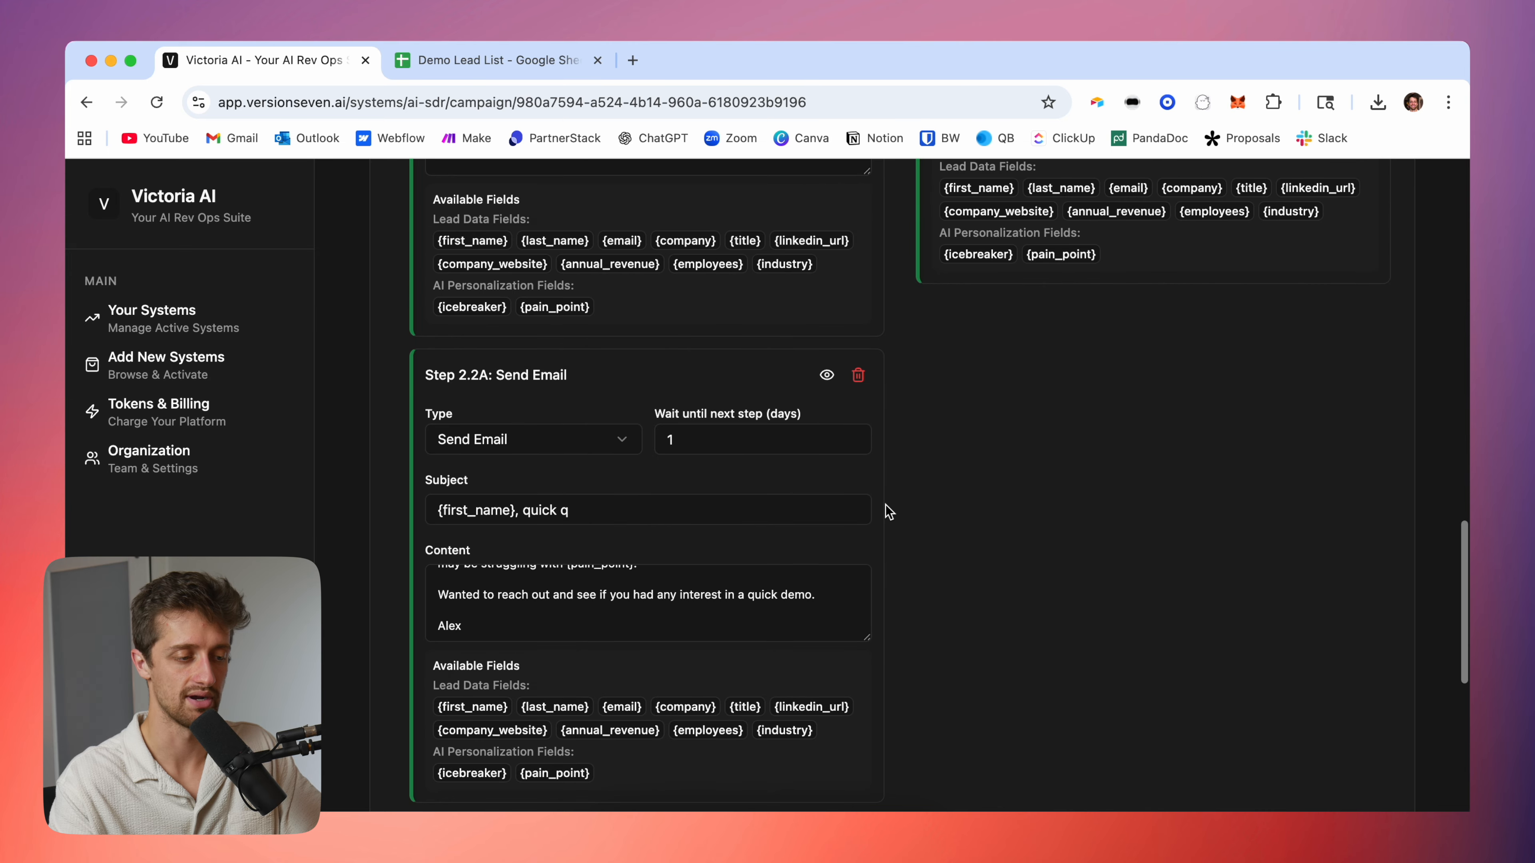
pyautogui.tripleClick(544, 510)
pyautogui.press('cmd+c')
pyautogui.scroll(6, 994, 450)
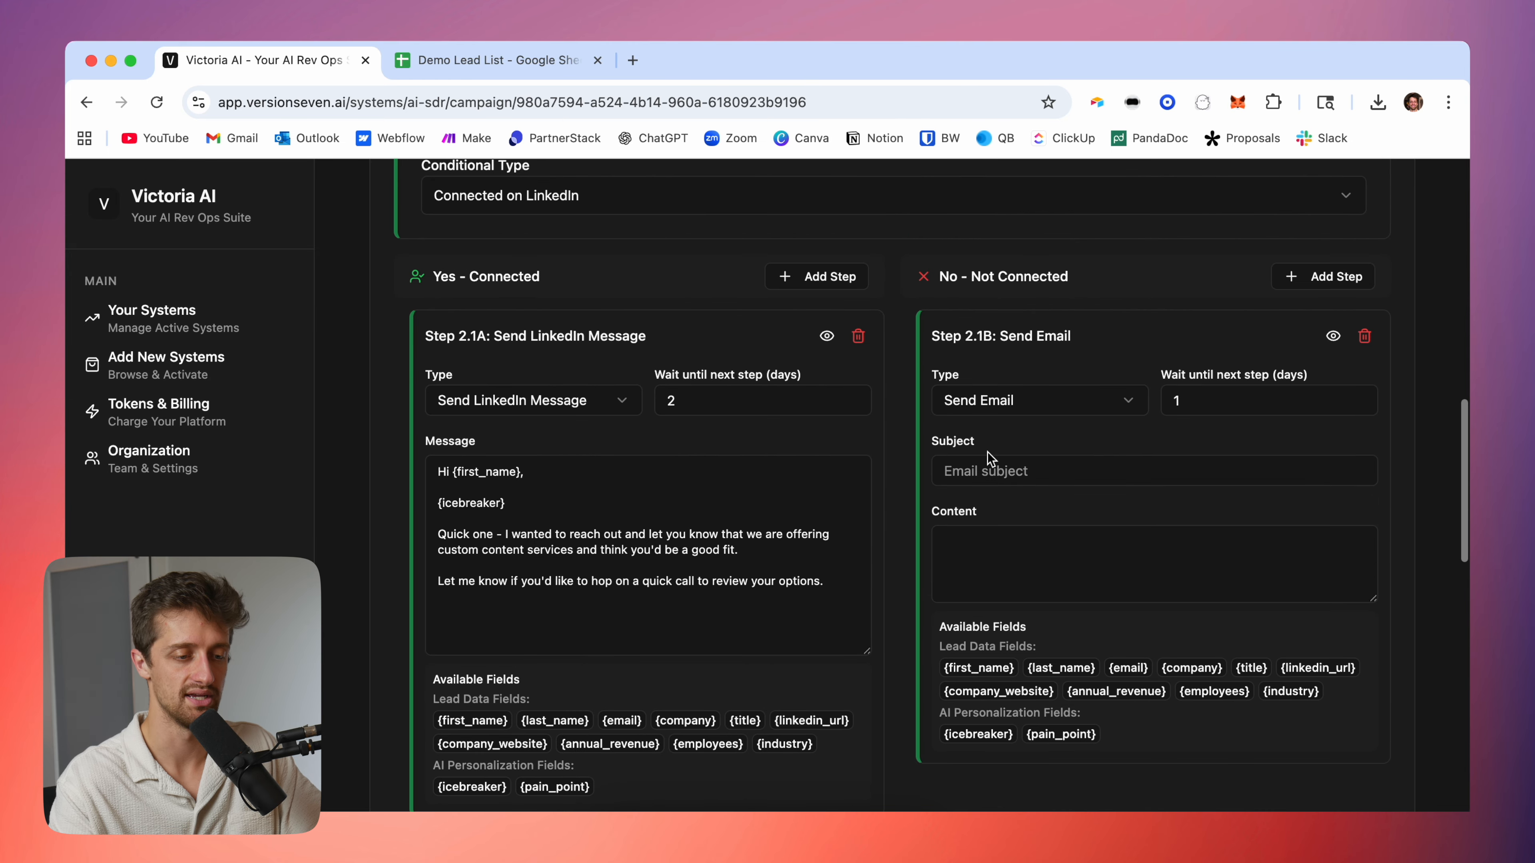
pyautogui.click(977, 491)
pyautogui.press('cmd+v')
# - Copy the full email content from the Yes - Connected branch's email into the No - Not Connected branch's email
pyautogui.scroll(-3, 916, 559)
pyautogui.scroll(-4, 917, 559)
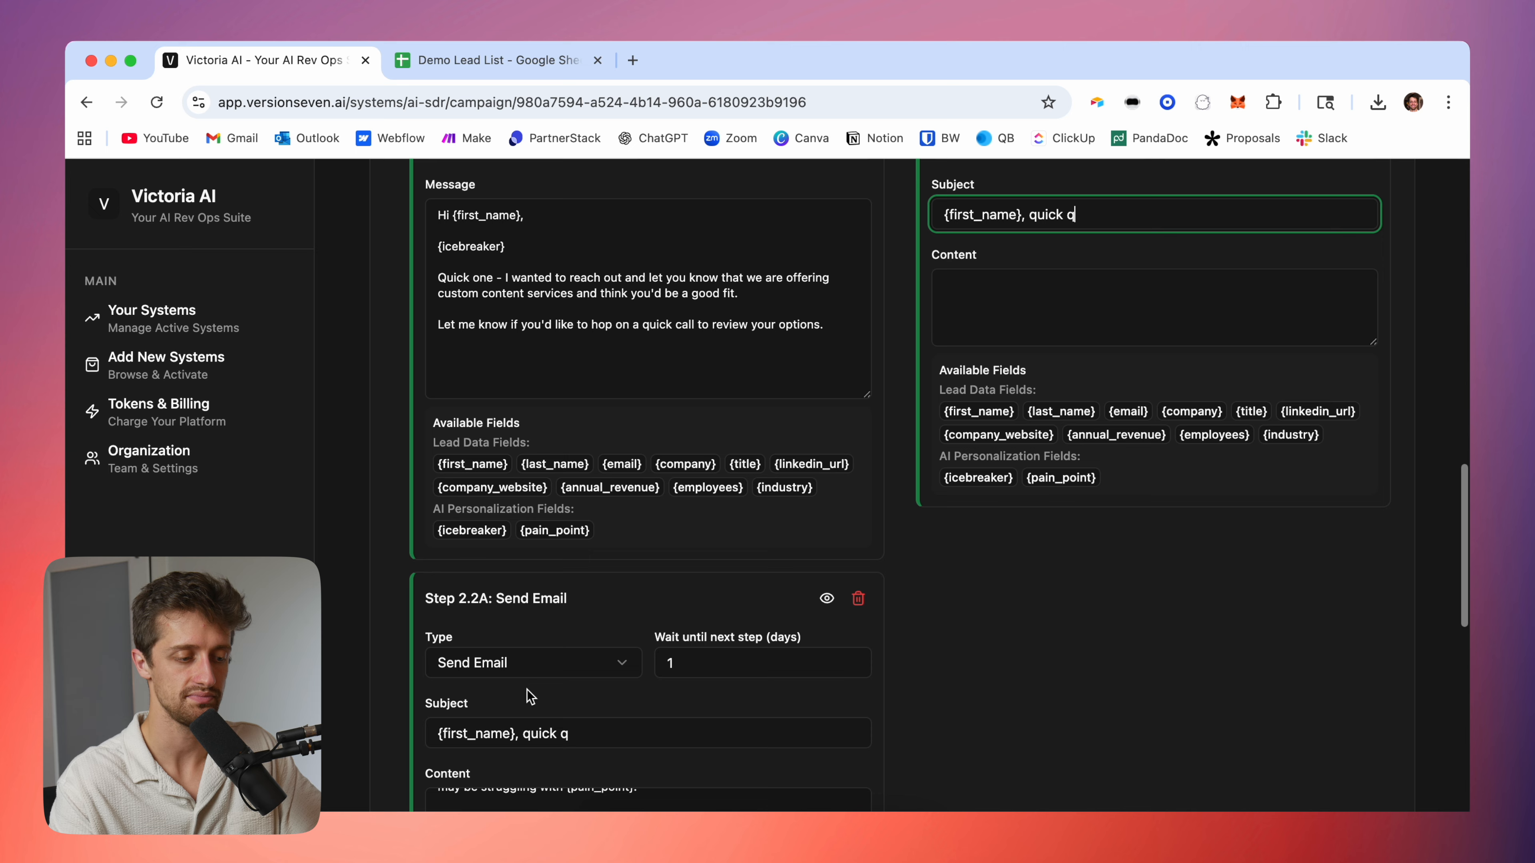
pyautogui.scroll(3, 442, 641)
pyautogui.moveTo(442, 632); pyautogui.dragTo(556, 745)
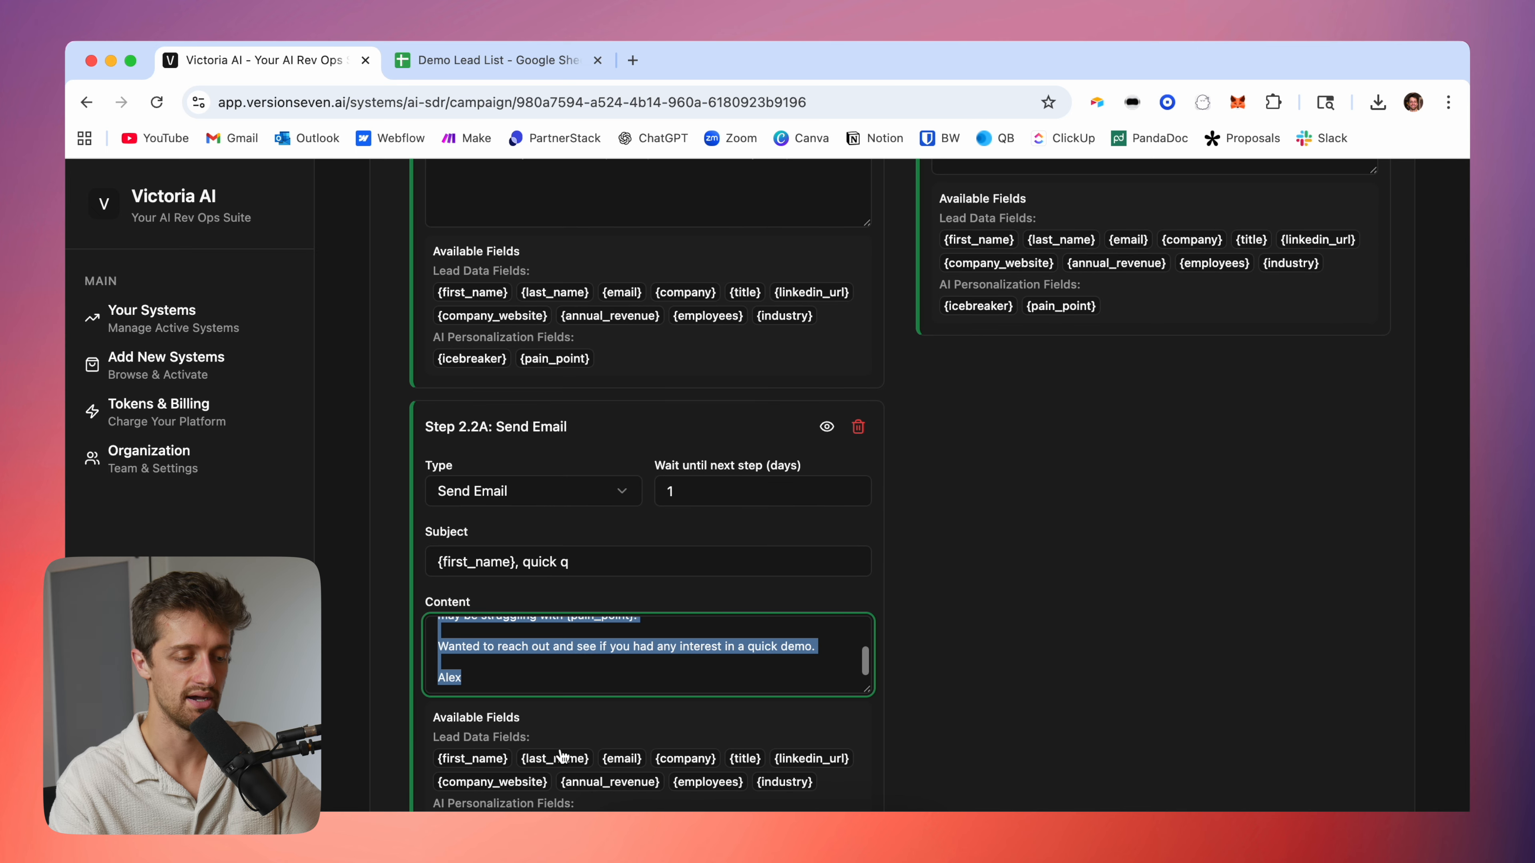
pyautogui.scroll(6, 665, 691)
pyautogui.click(976, 570)
pyautogui.press('super+v')
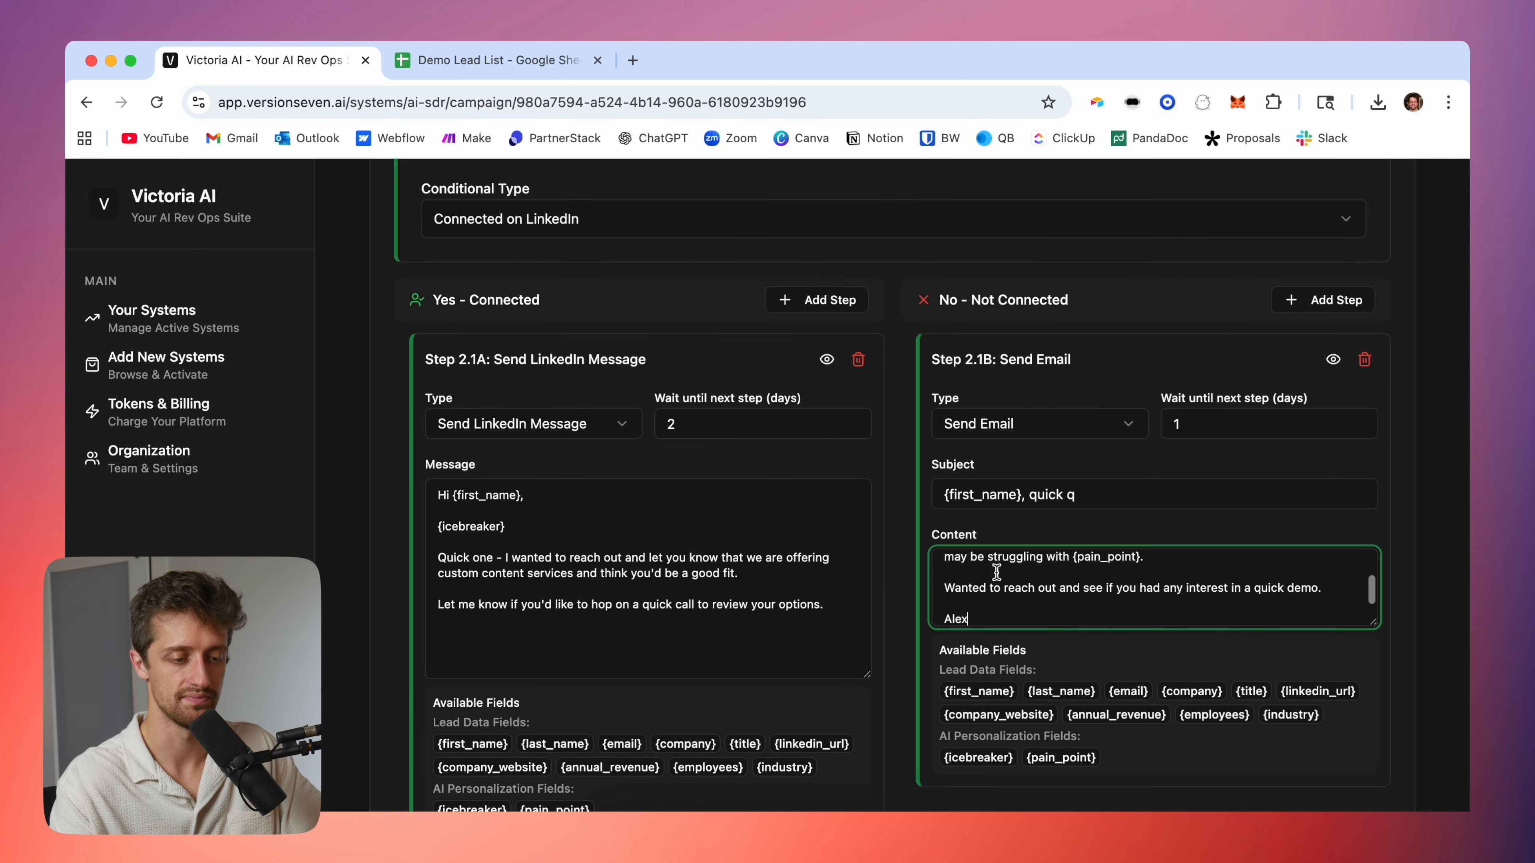
# - Shorten the pain point sentence in the No - Not Connected email to "I saw your company may be struggling with {pain_point}."
pyautogui.scroll(3, 1003, 579)
pyautogui.moveTo(1247, 596); pyautogui.dragTo(942, 597)
pyautogui.press('BackSpace')
pyautogui.click(911, 535)
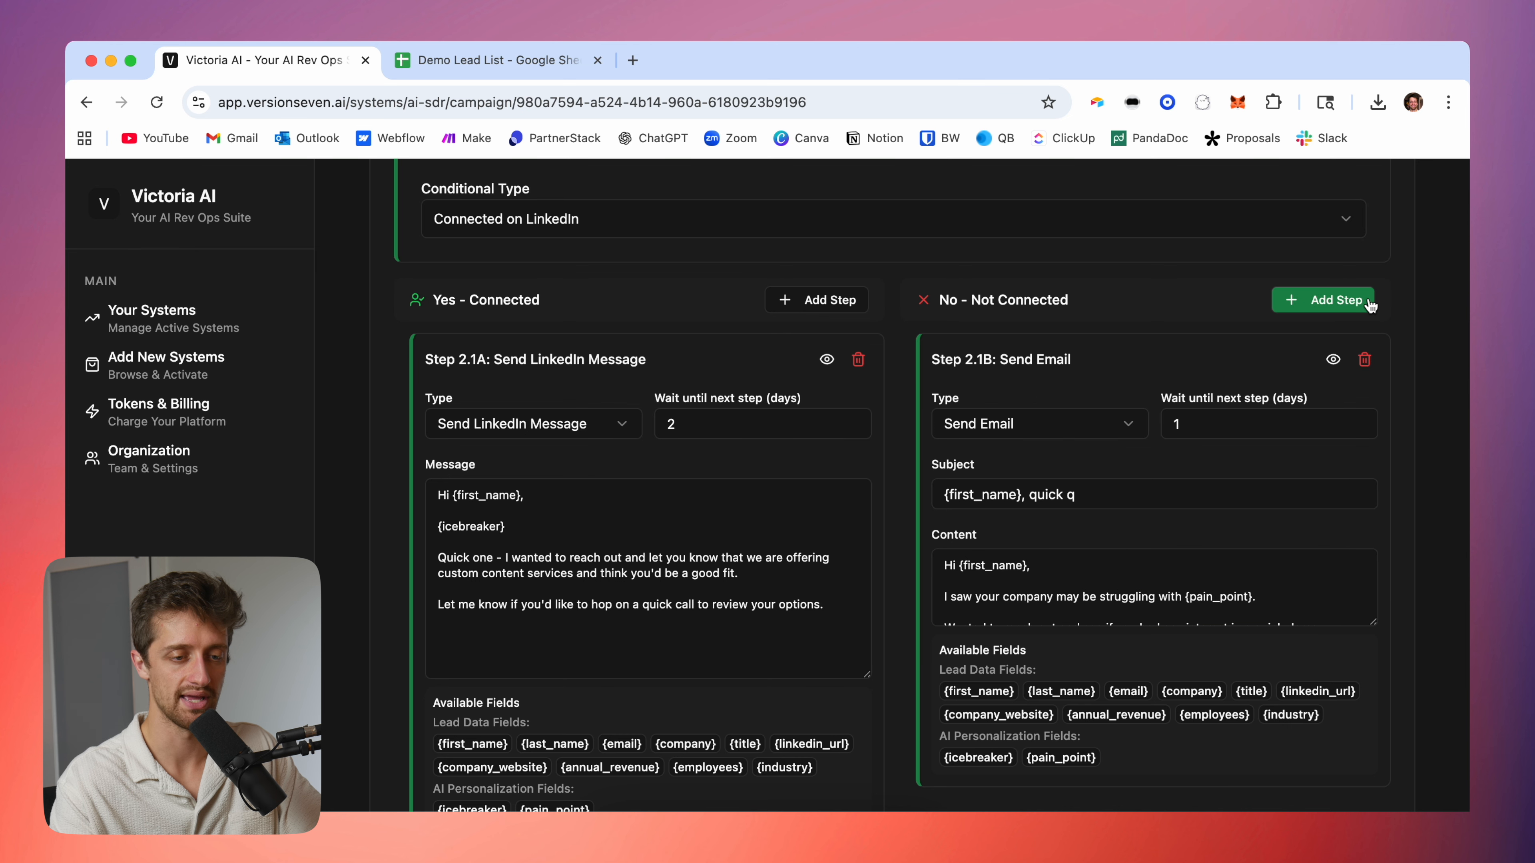
# - Add a second Send Email step to the No - Not Connected branch with the subject "Reaching Out Again"
pyautogui.click(1278, 302)
pyautogui.scroll(-6, 1142, 363)
pyautogui.click(1162, 523)
pyautogui.click(1004, 596)
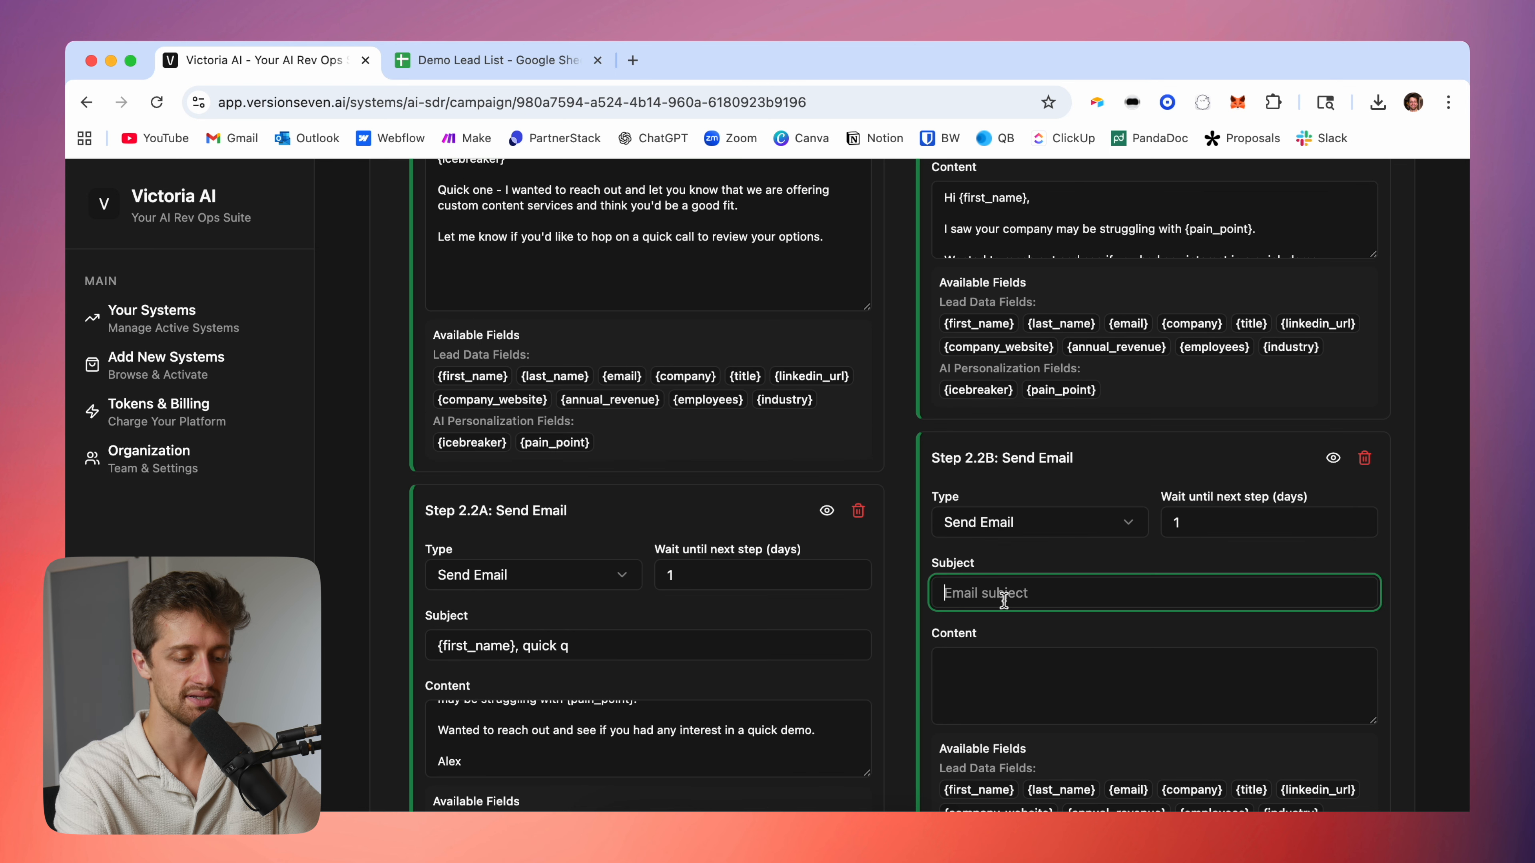
pyautogui.write('Reaching Out Again')
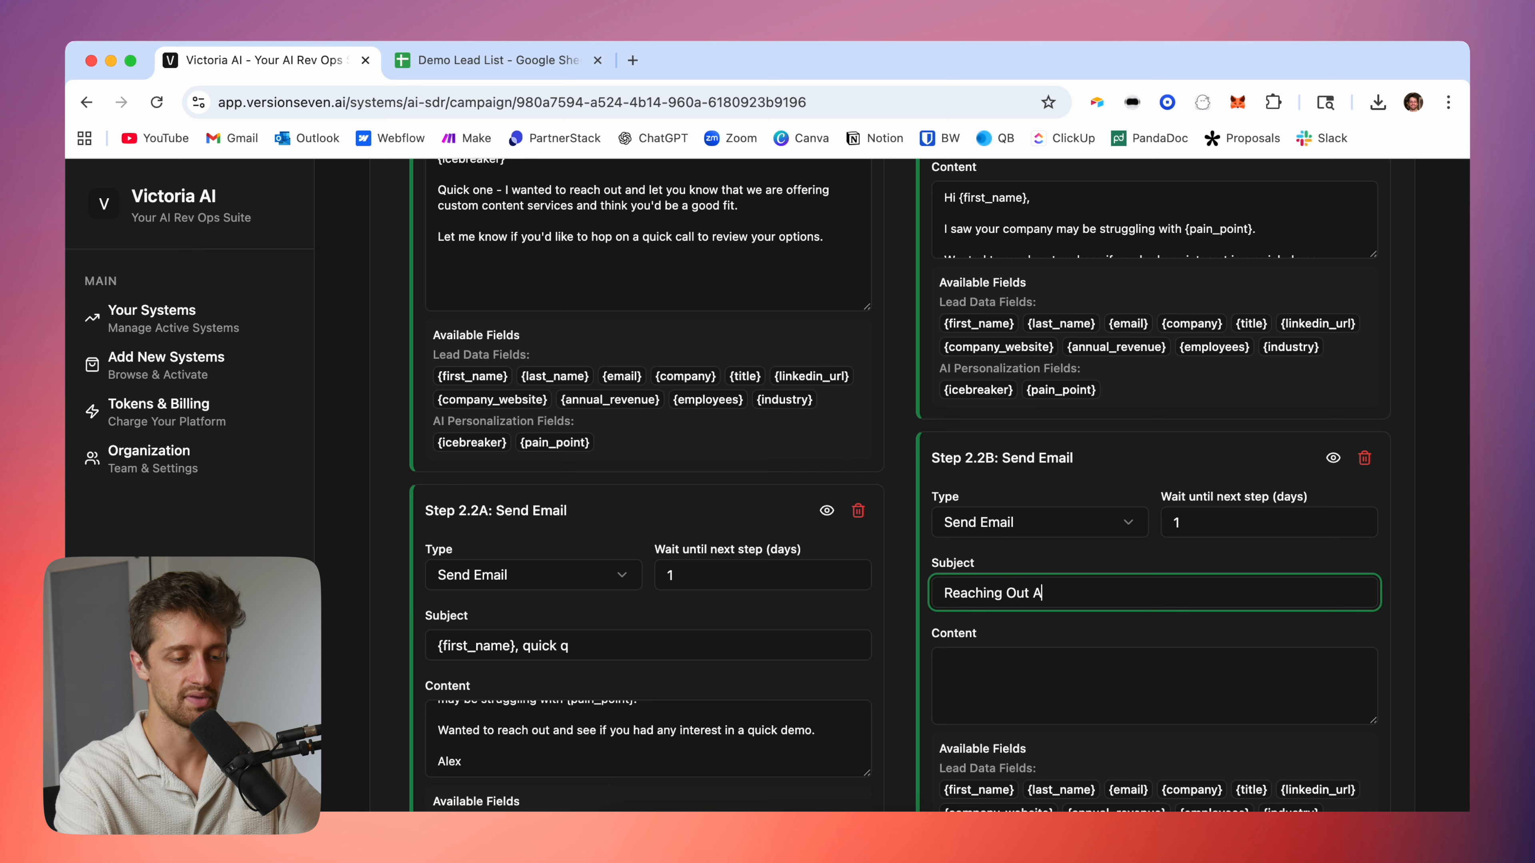
pyautogui.click(1413, 584)
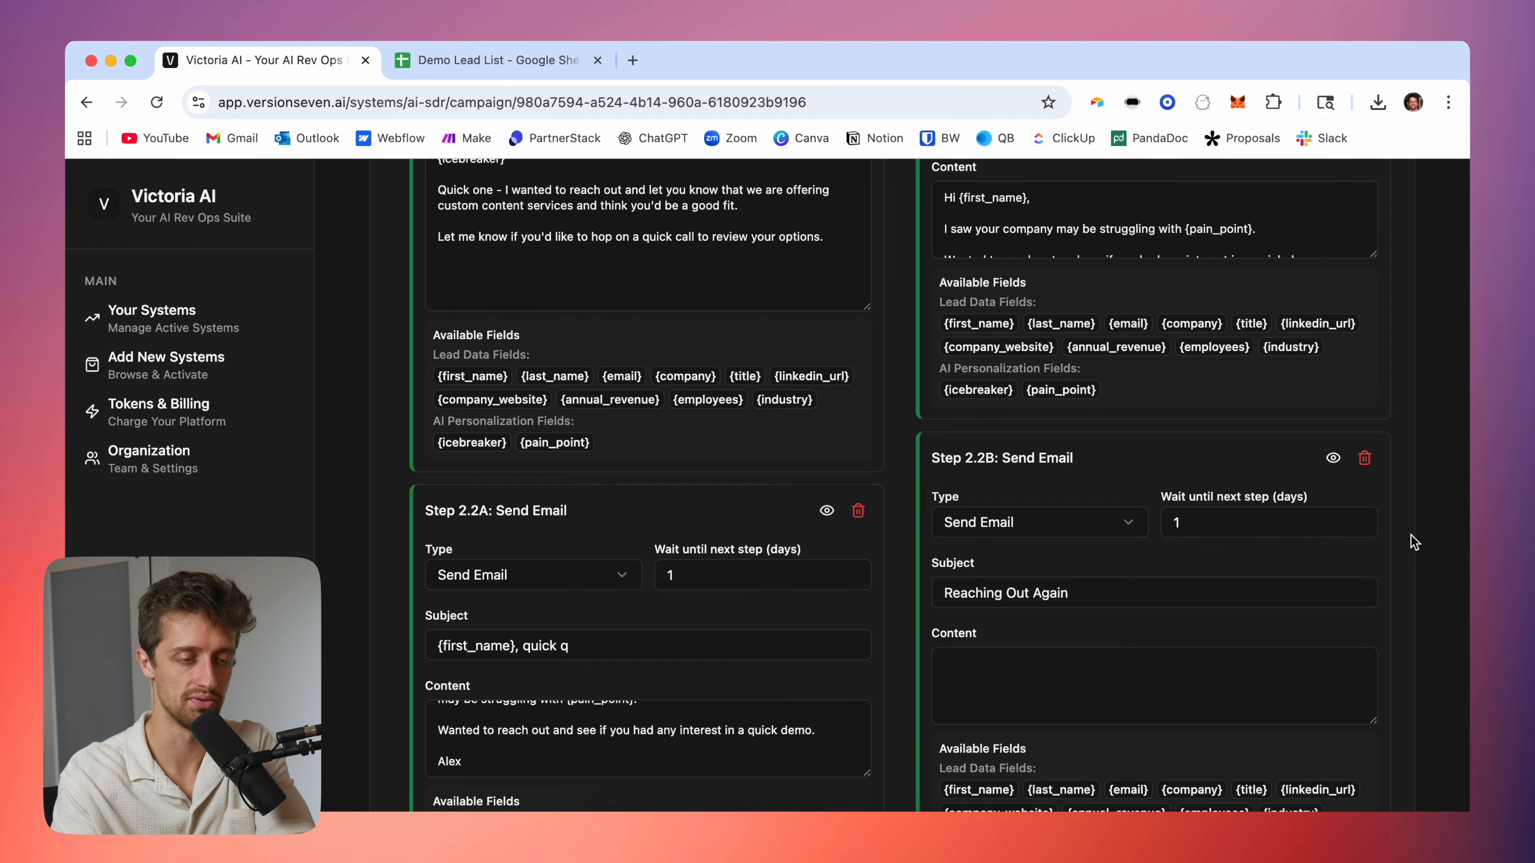
# - Look over the steps in both branches and save the sequence
pyautogui.scroll(10, 1411, 535)
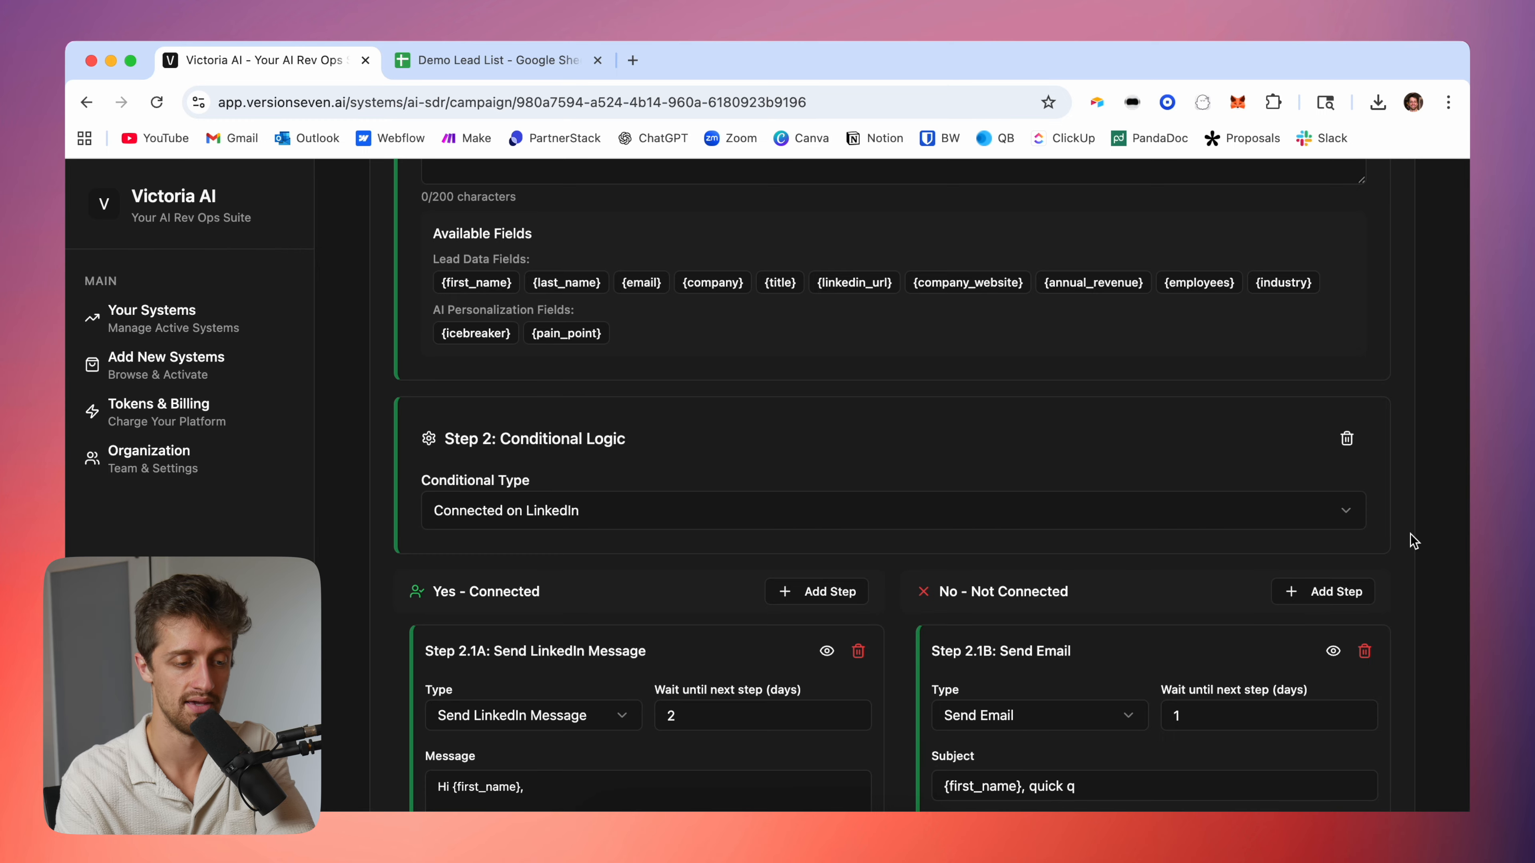
pyautogui.scroll(3, 1412, 540)
pyautogui.scroll(-9, 1412, 540)
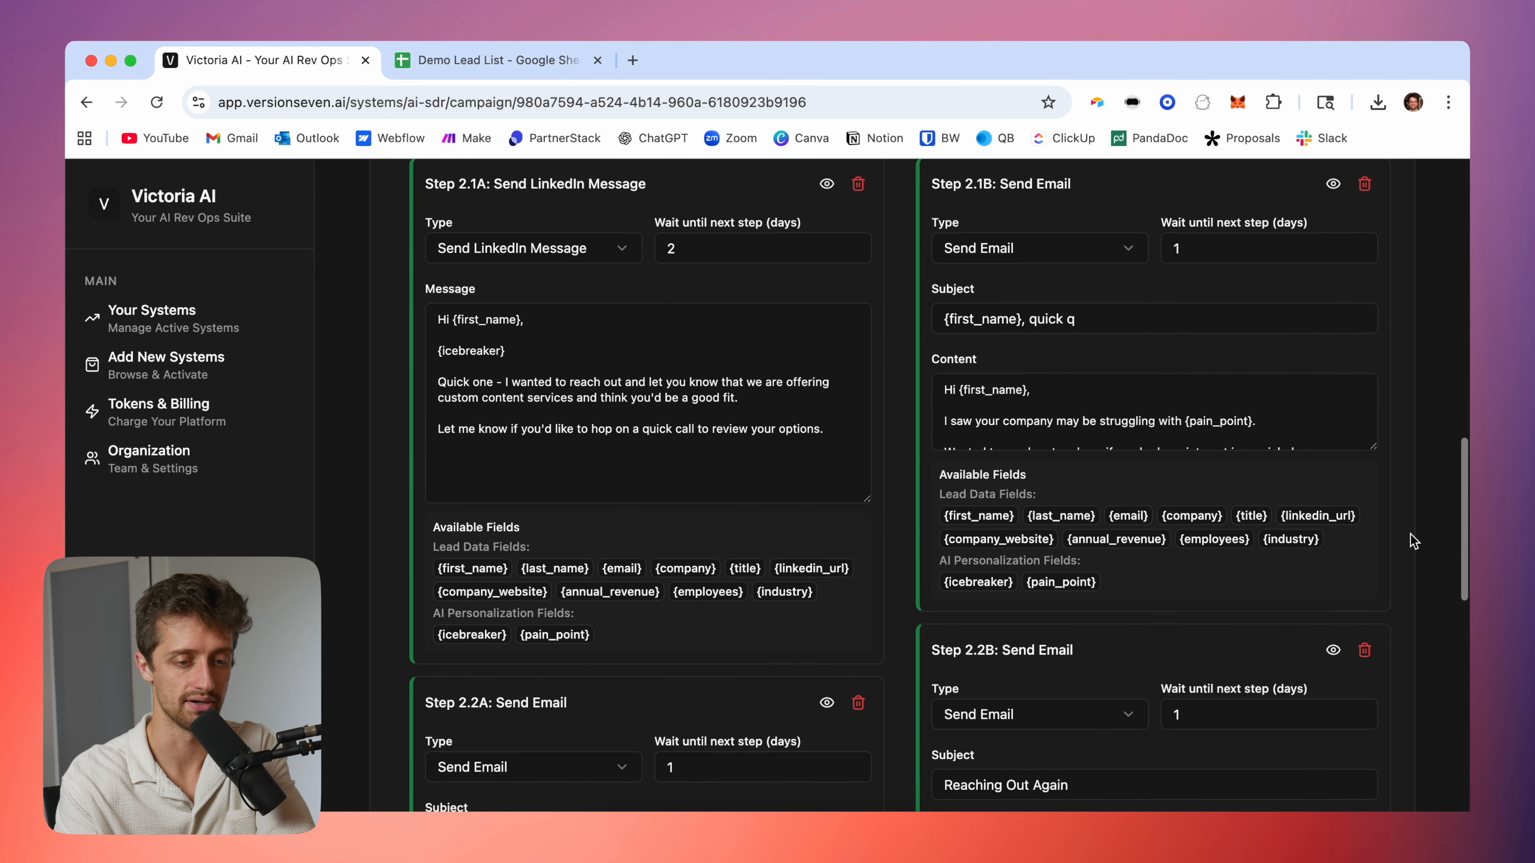
pyautogui.scroll(-10, 1412, 540)
pyautogui.click(1323, 722)
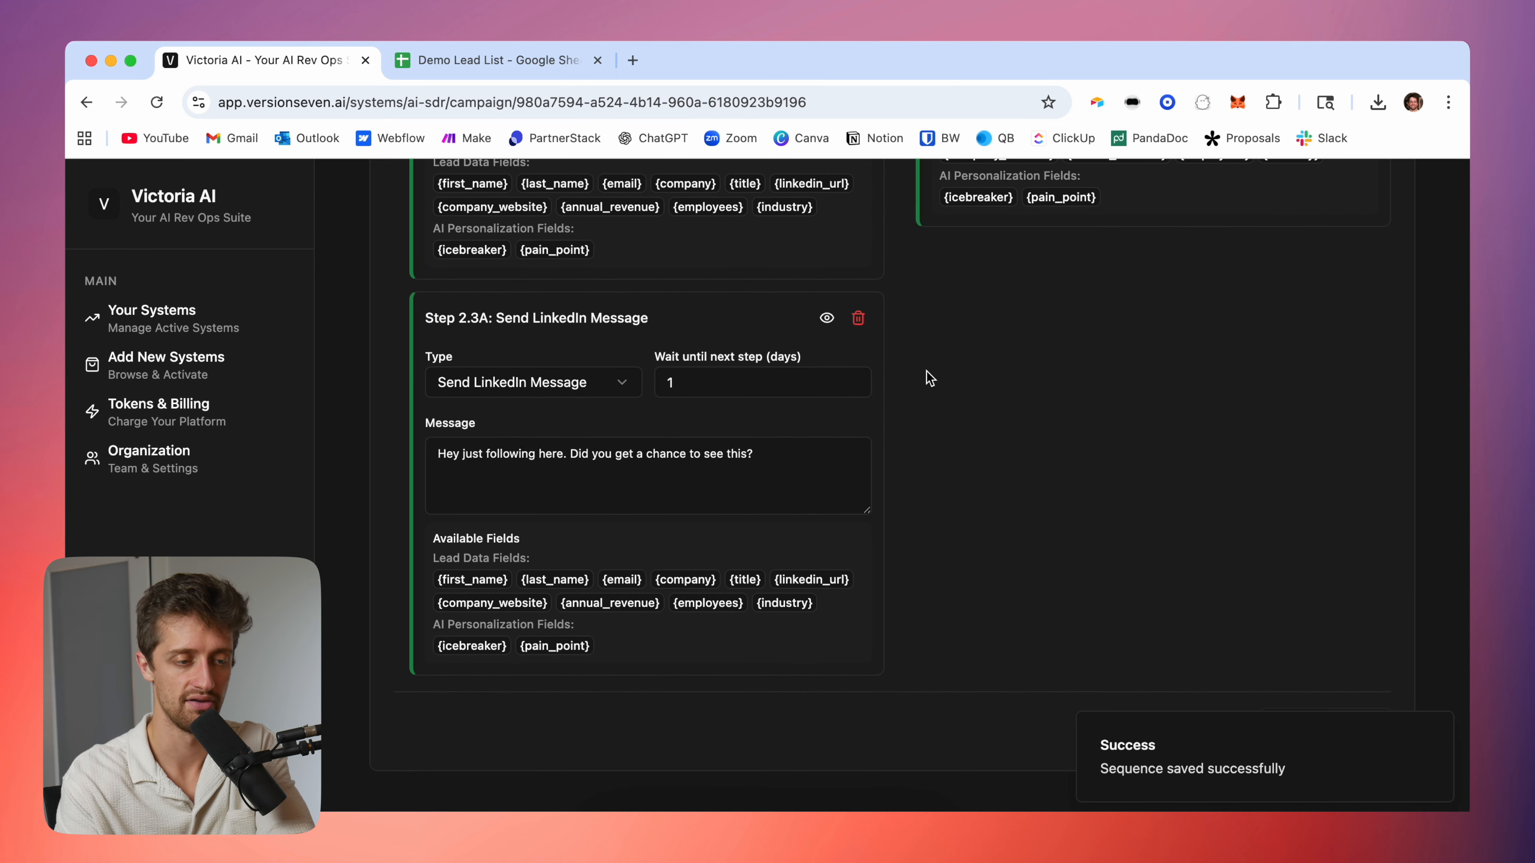
# - Enable A/B testing for the sequence and look through the steps of Variation B
pyautogui.scroll(15, 925, 376)
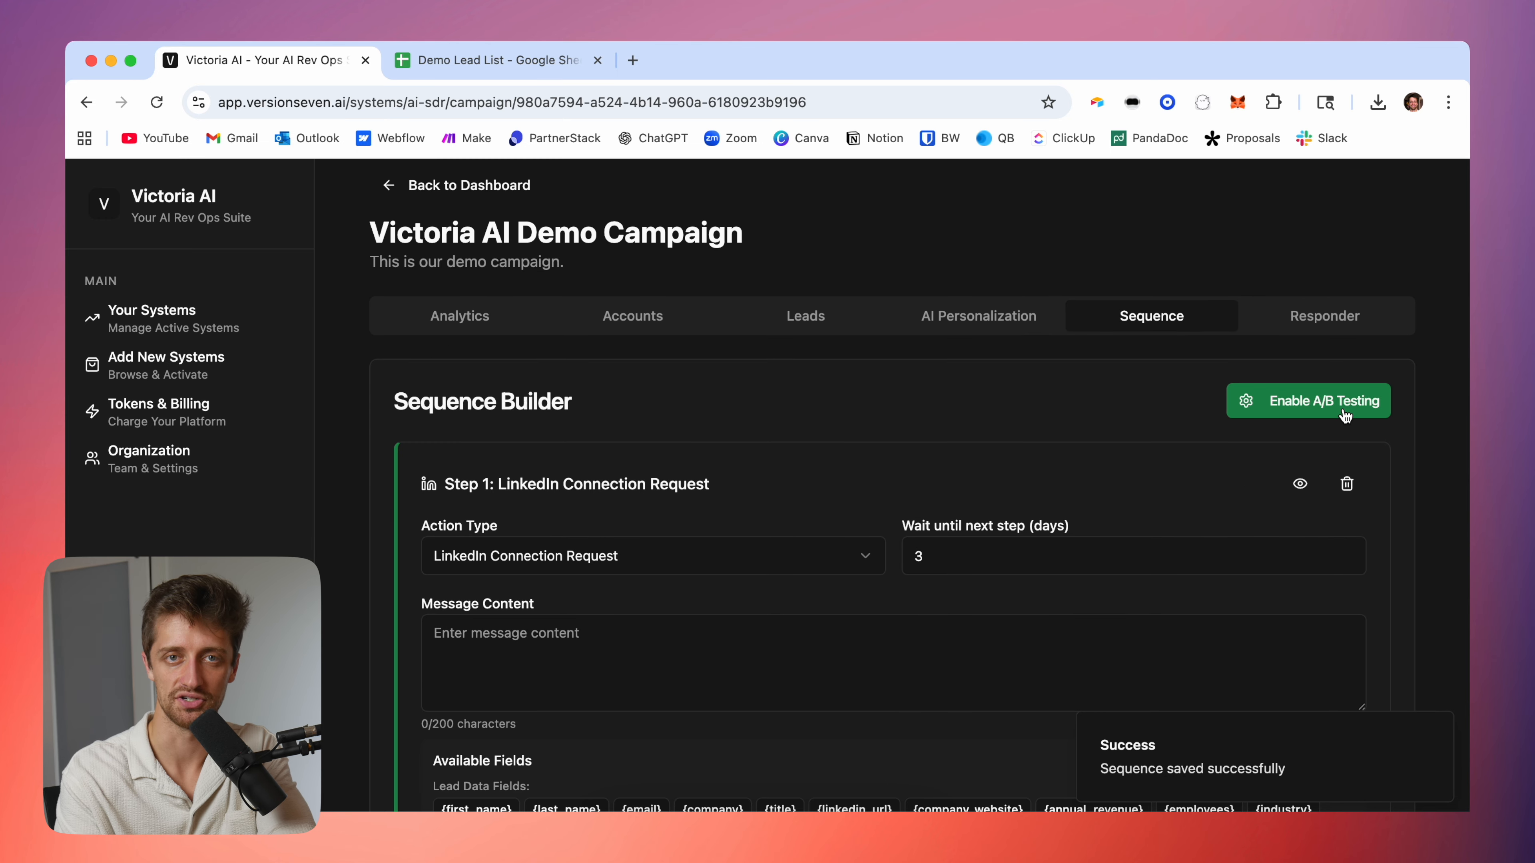
pyautogui.click(1345, 416)
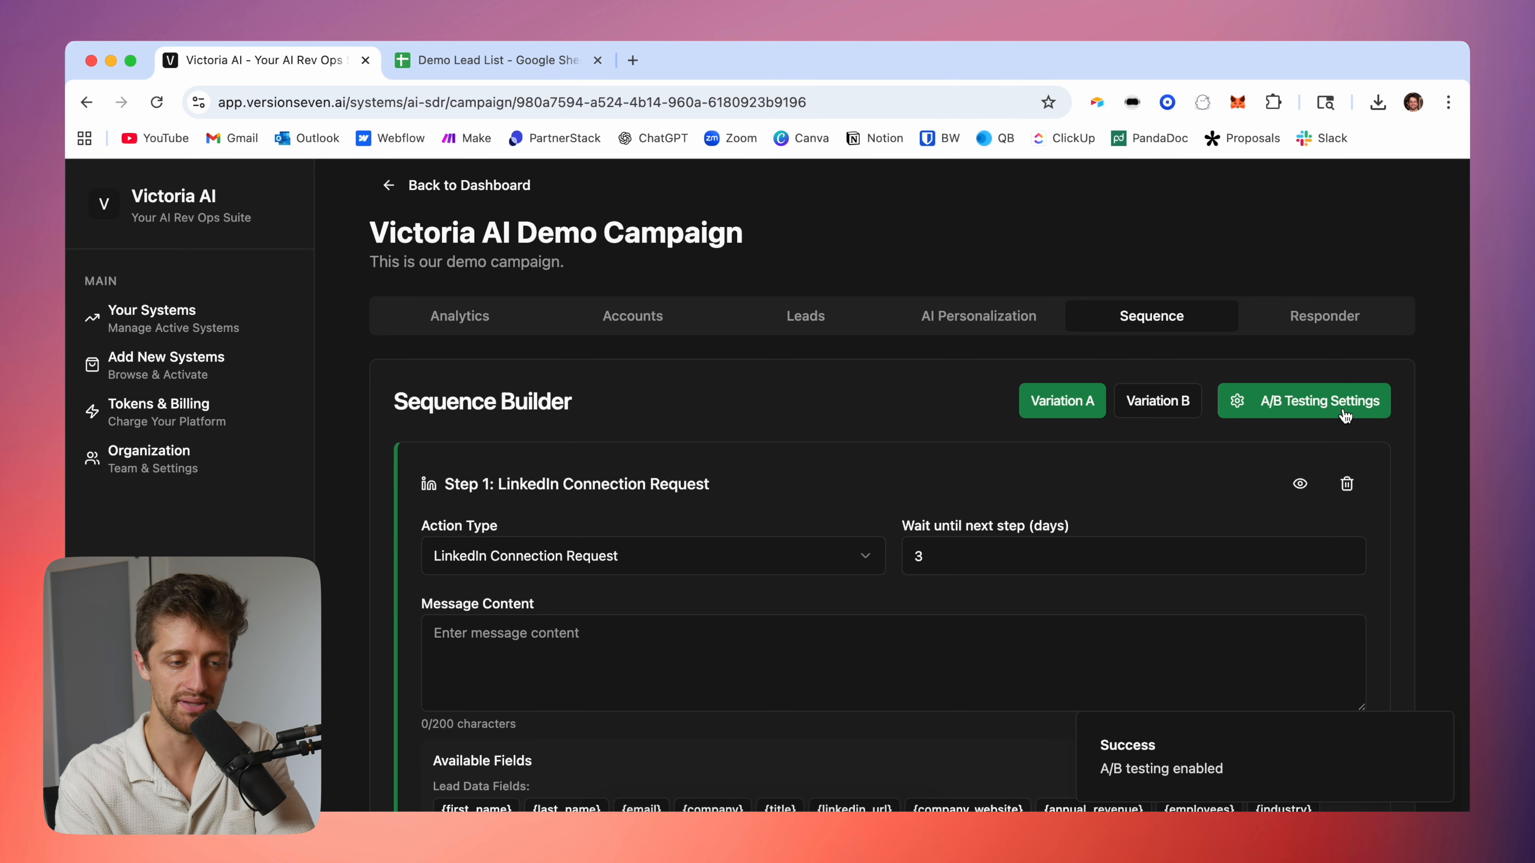
pyautogui.click(1179, 405)
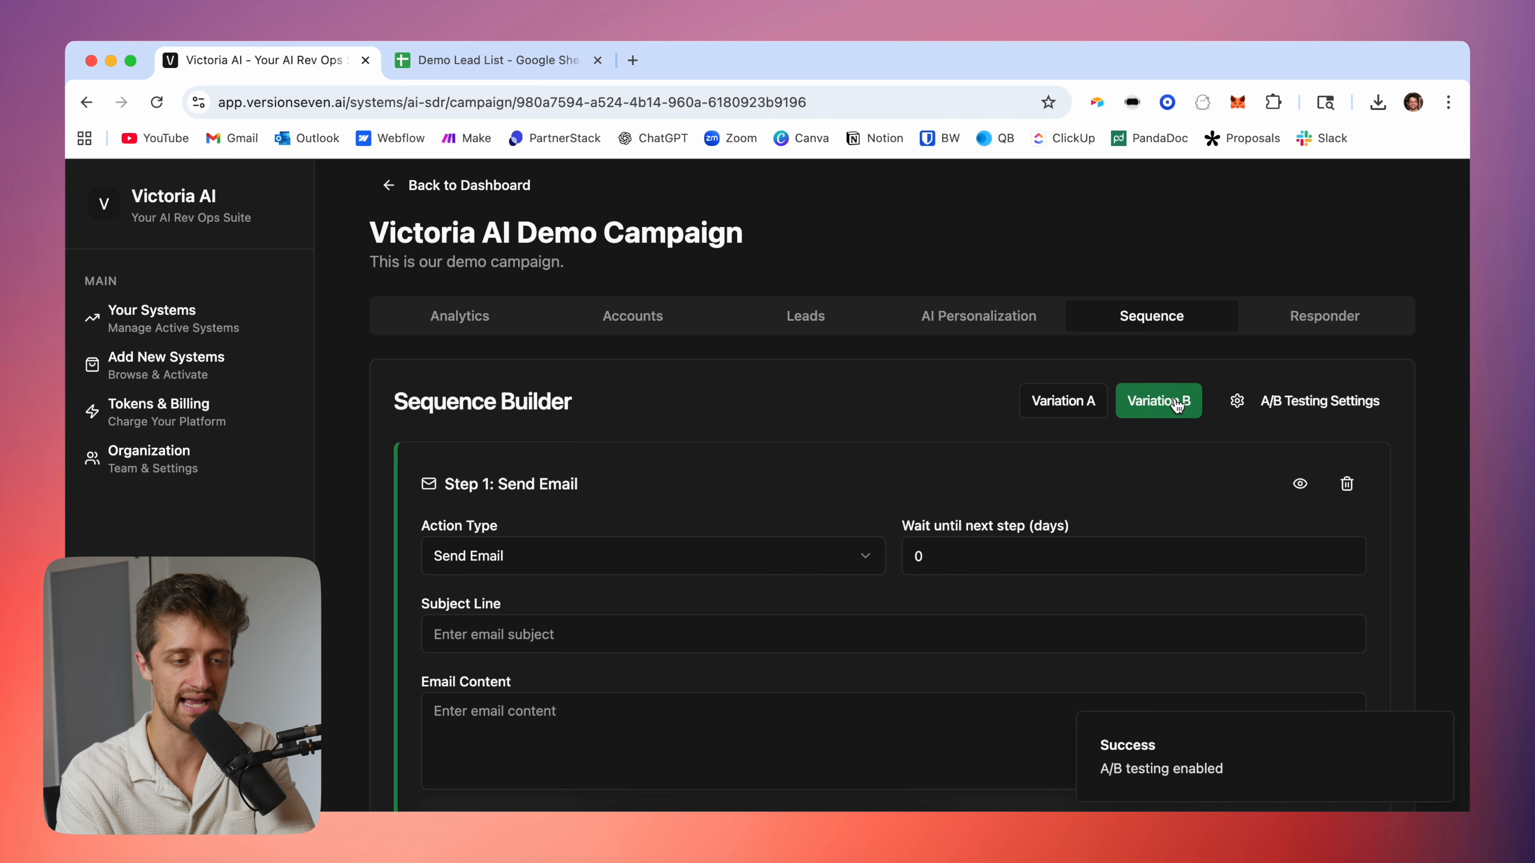
pyautogui.scroll(-5, 966, 514)
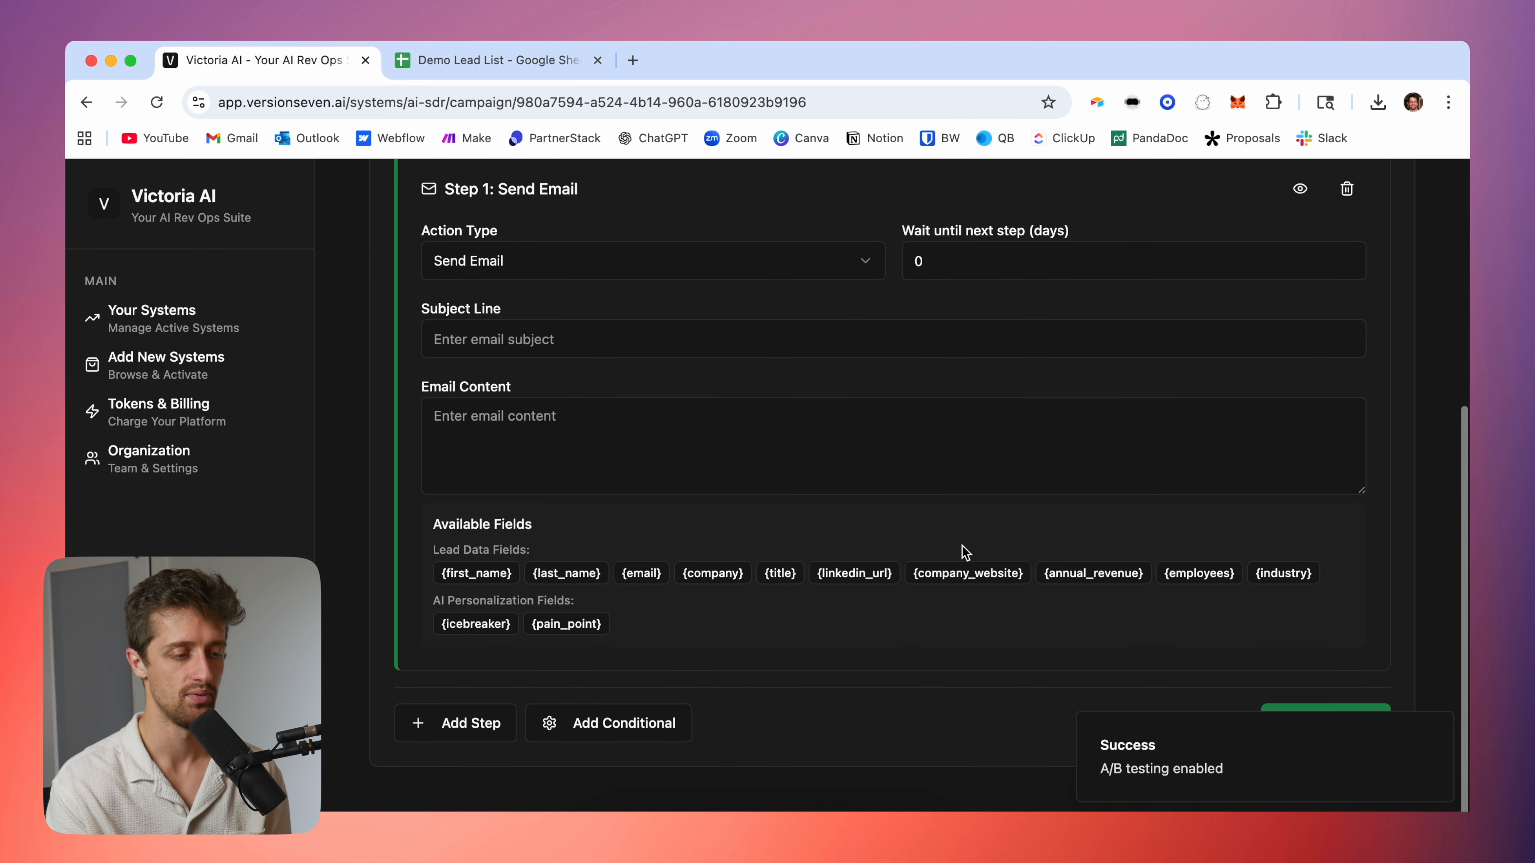
pyautogui.scroll(3, 963, 499)
pyautogui.scroll(3, 1005, 372)
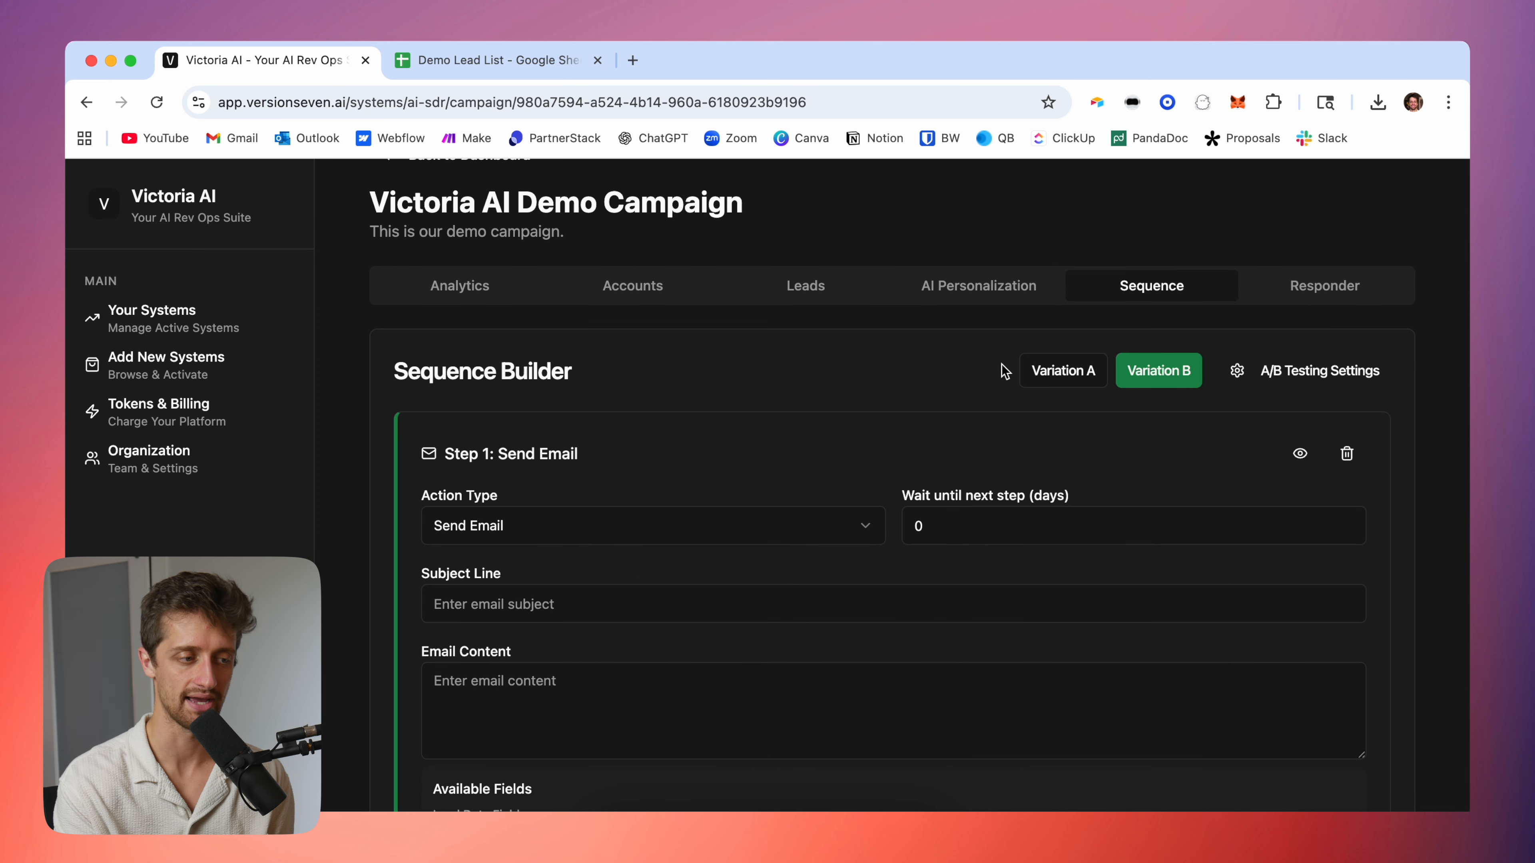
# - View the campaign analytics for Variation A and Variation B separately
pyautogui.click(474, 293)
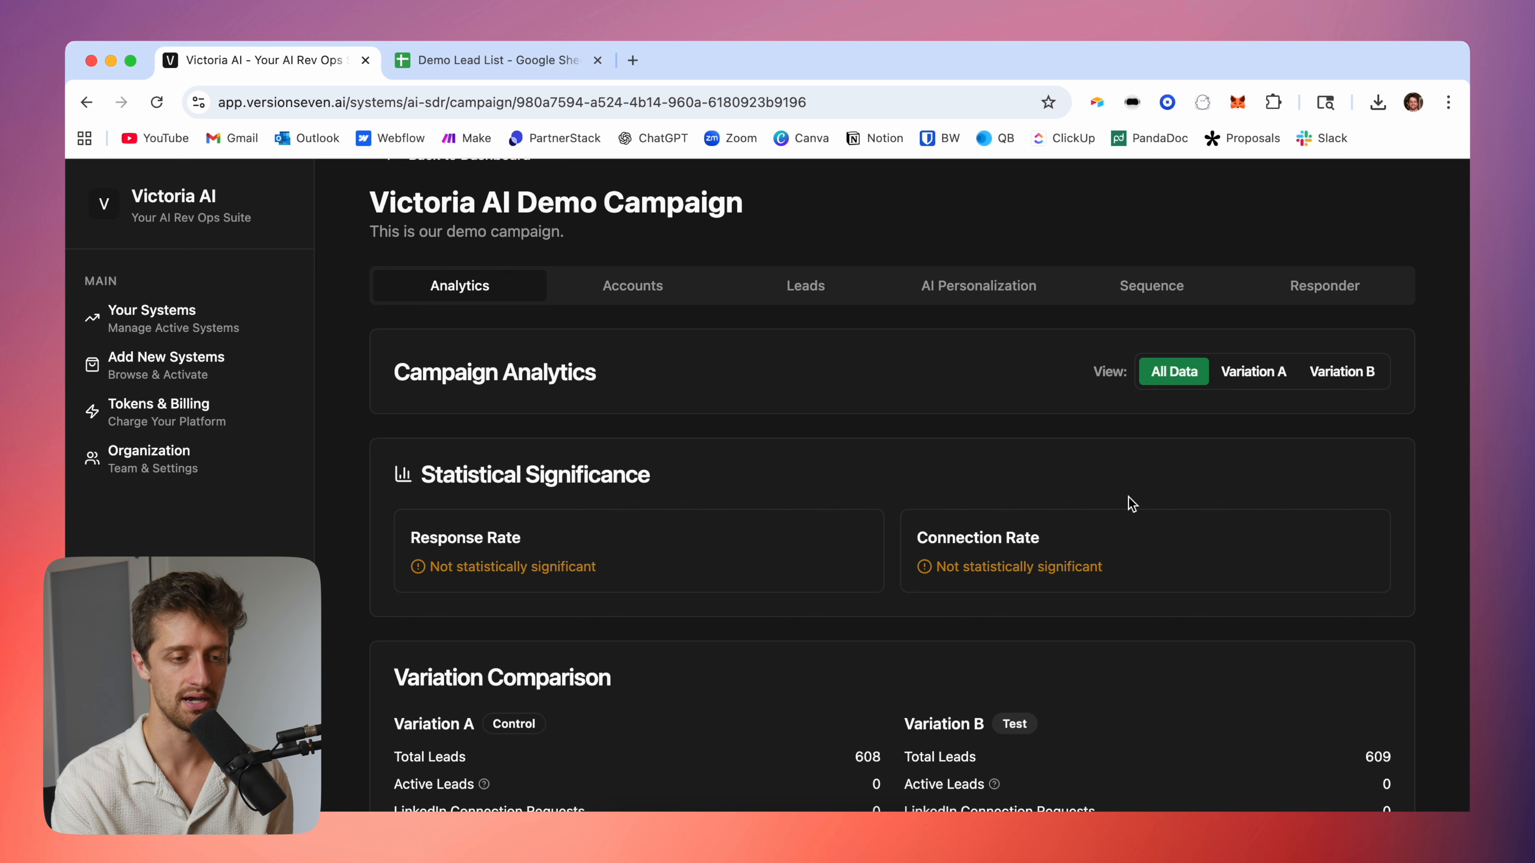
pyautogui.click(1260, 376)
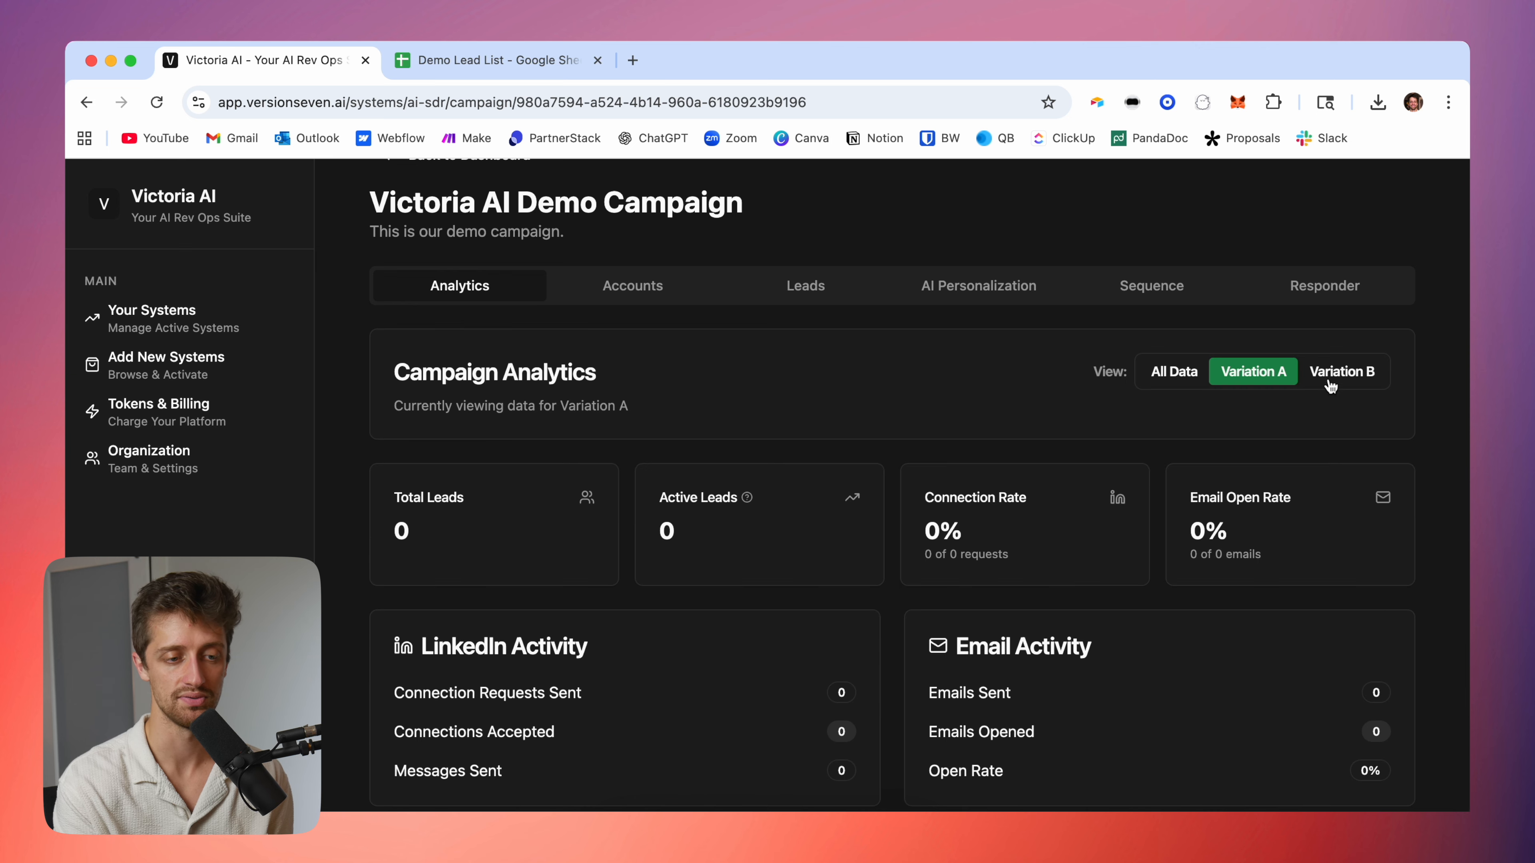
pyautogui.click(1339, 375)
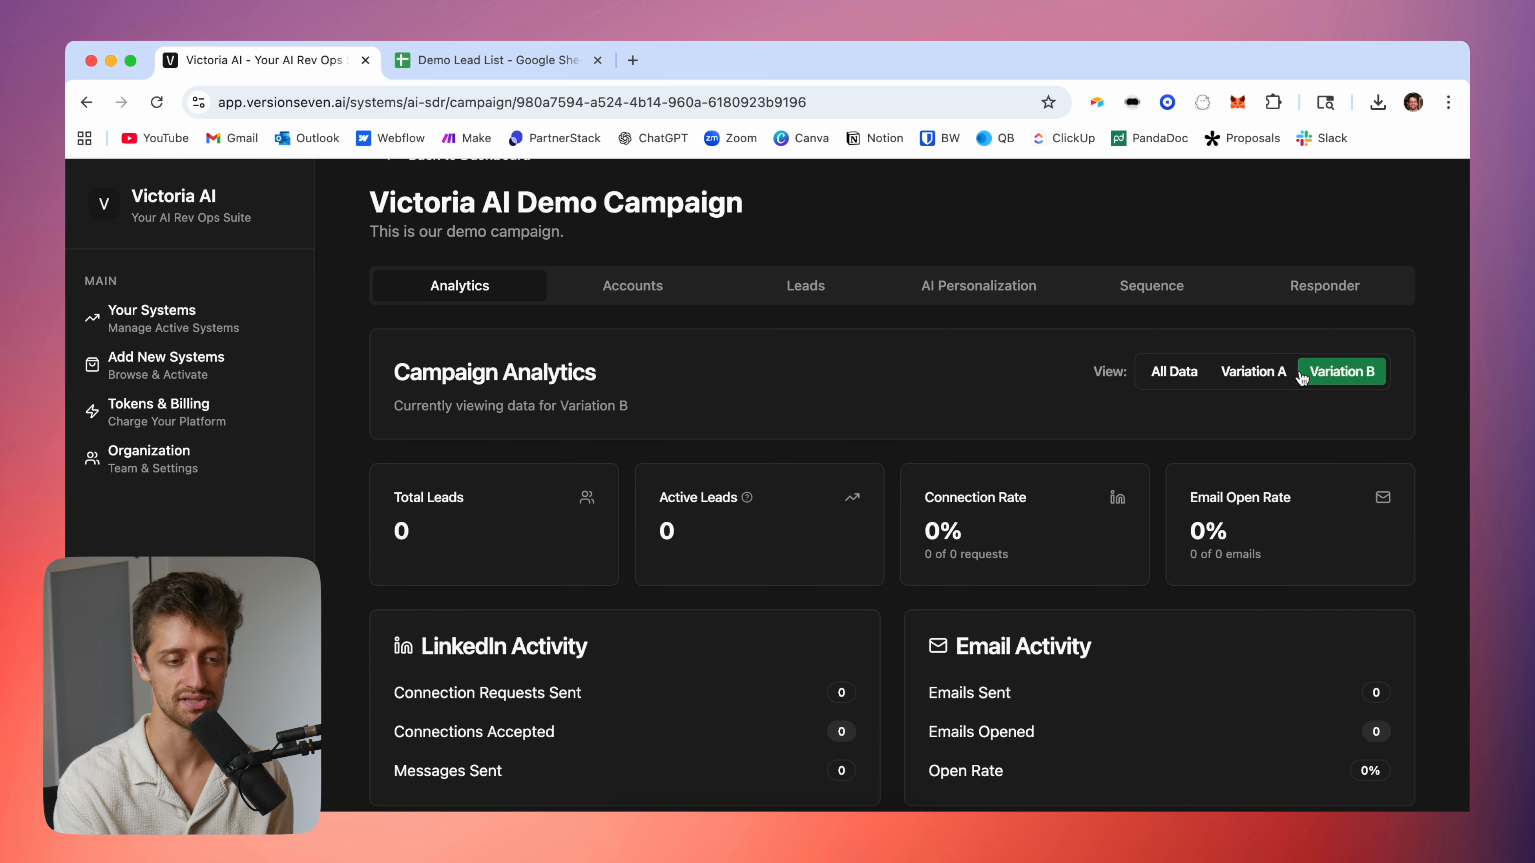
pyautogui.click(1282, 379)
# - Check the traffic split between the two variations in the sequence's A/B testing settings, then close them without saving
pyautogui.click(1172, 296)
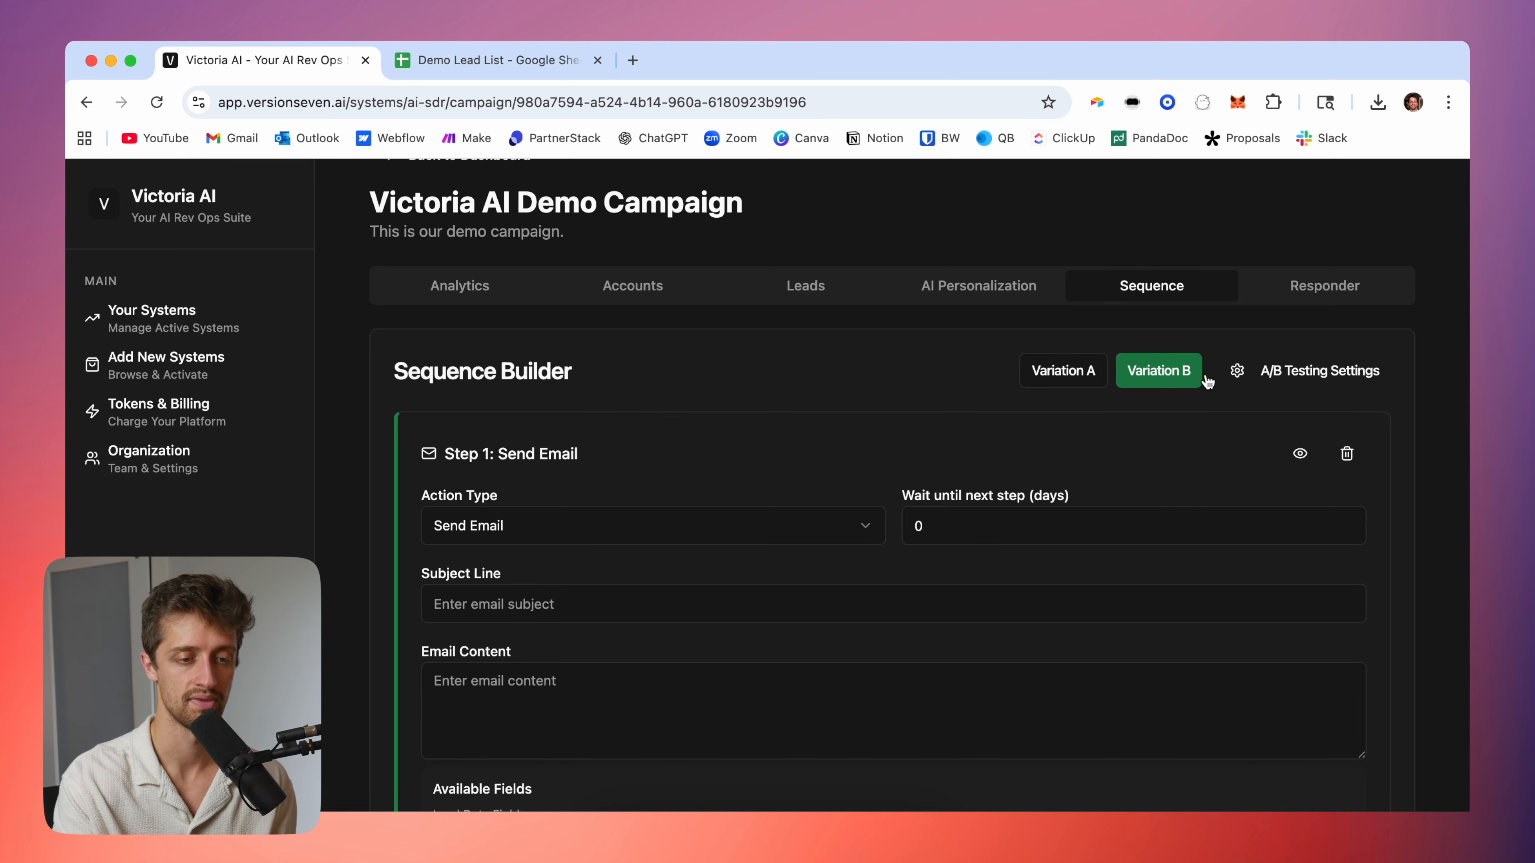
pyautogui.click(1272, 371)
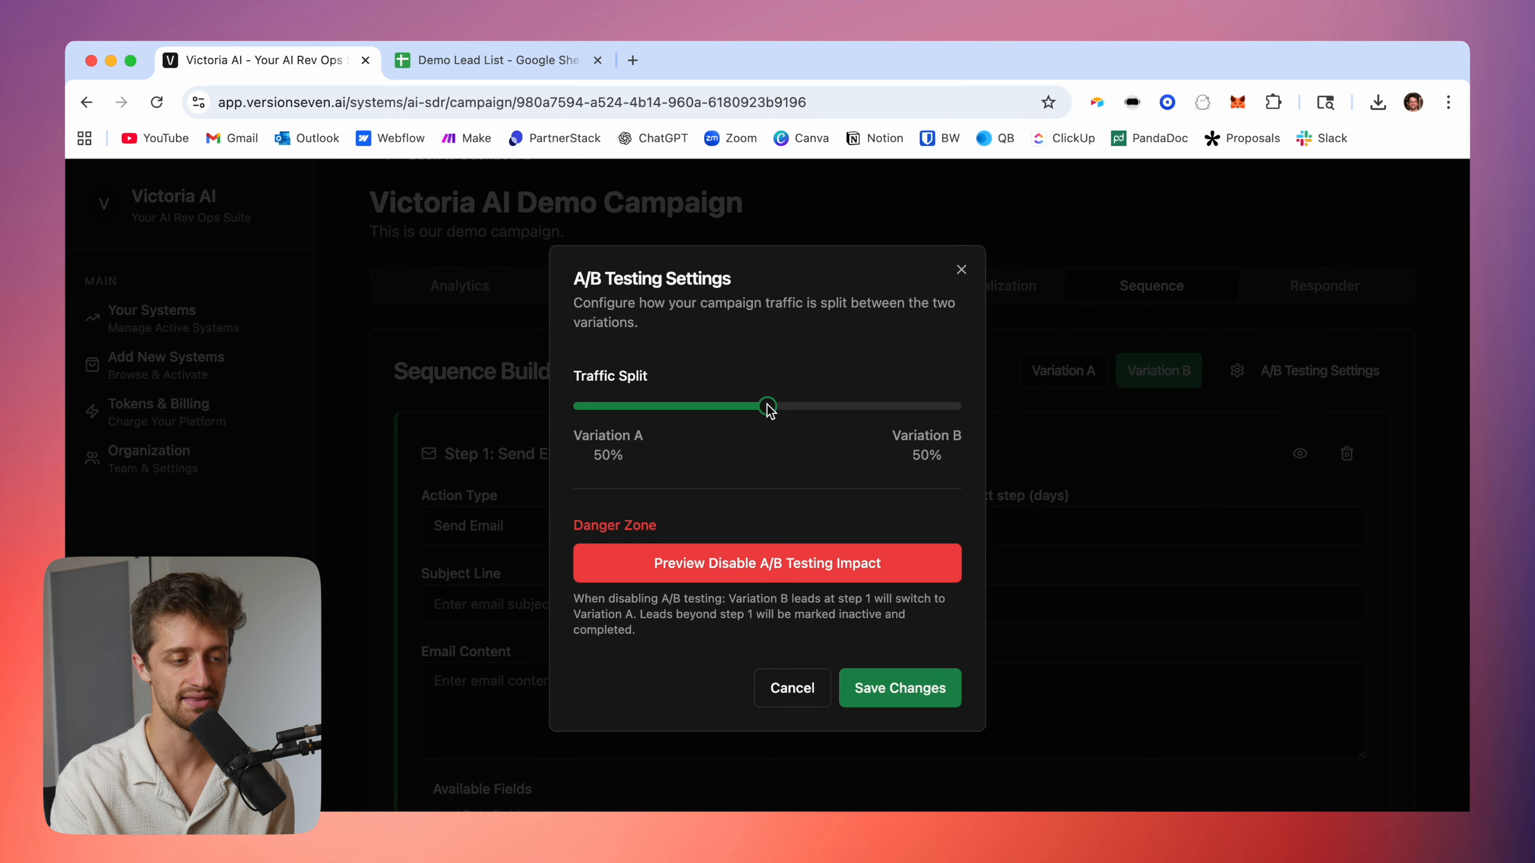
pyautogui.moveTo(769, 410)
pyautogui.mouseDown()
pyautogui.moveTo(695, 411)
pyautogui.moveTo(805, 414)
pyautogui.moveTo(773, 419)
pyautogui.mouseUp()
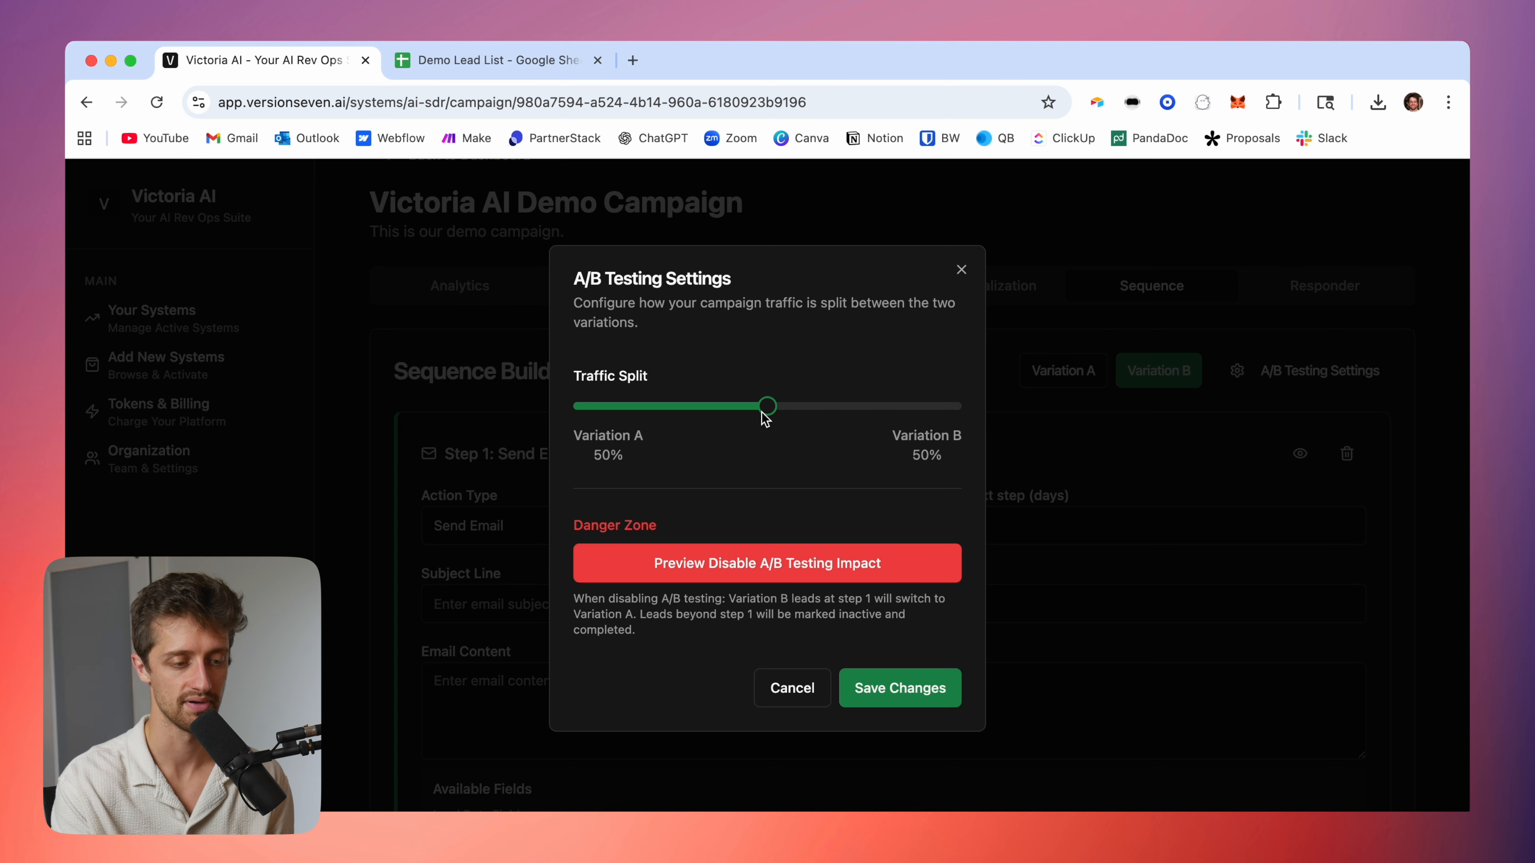
pyautogui.click(959, 273)
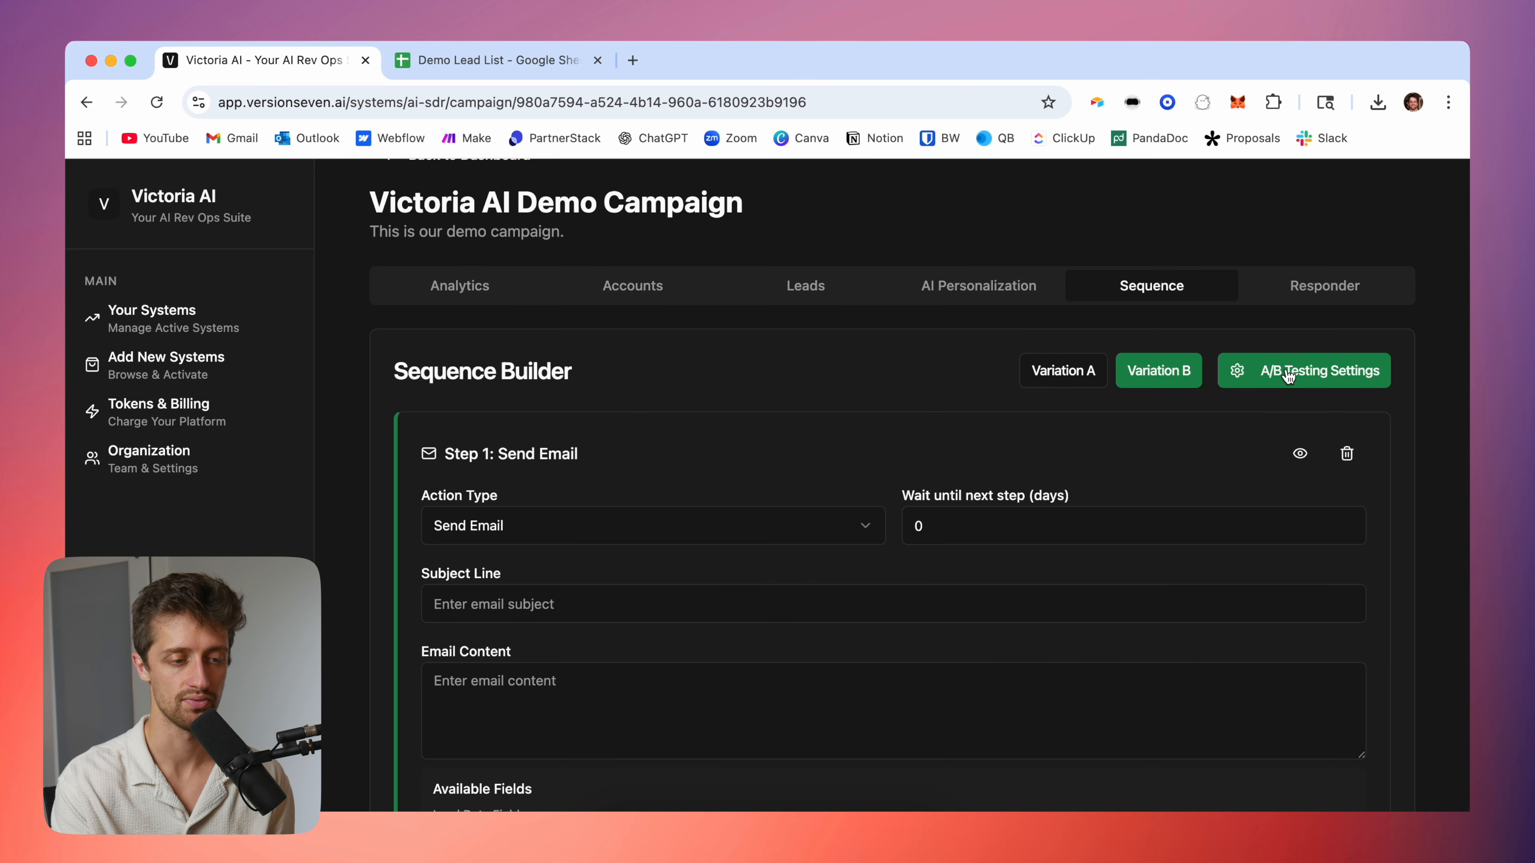
# - Return to Variation A and enlarge the message box of the first LinkedIn message in the Yes - Connected branch
pyautogui.click(1095, 373)
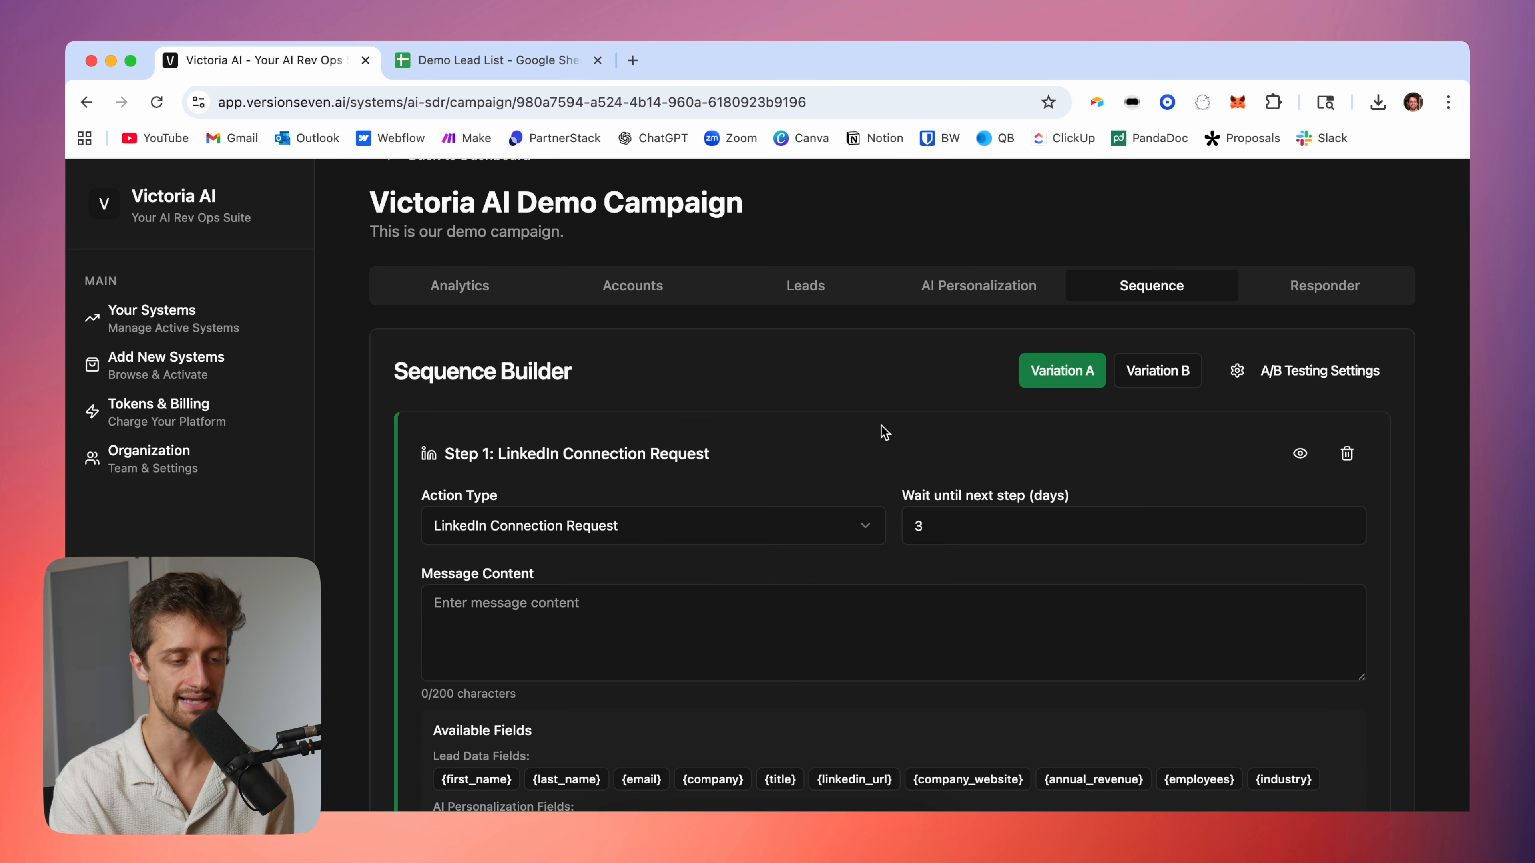
pyautogui.scroll(-10, 894, 456)
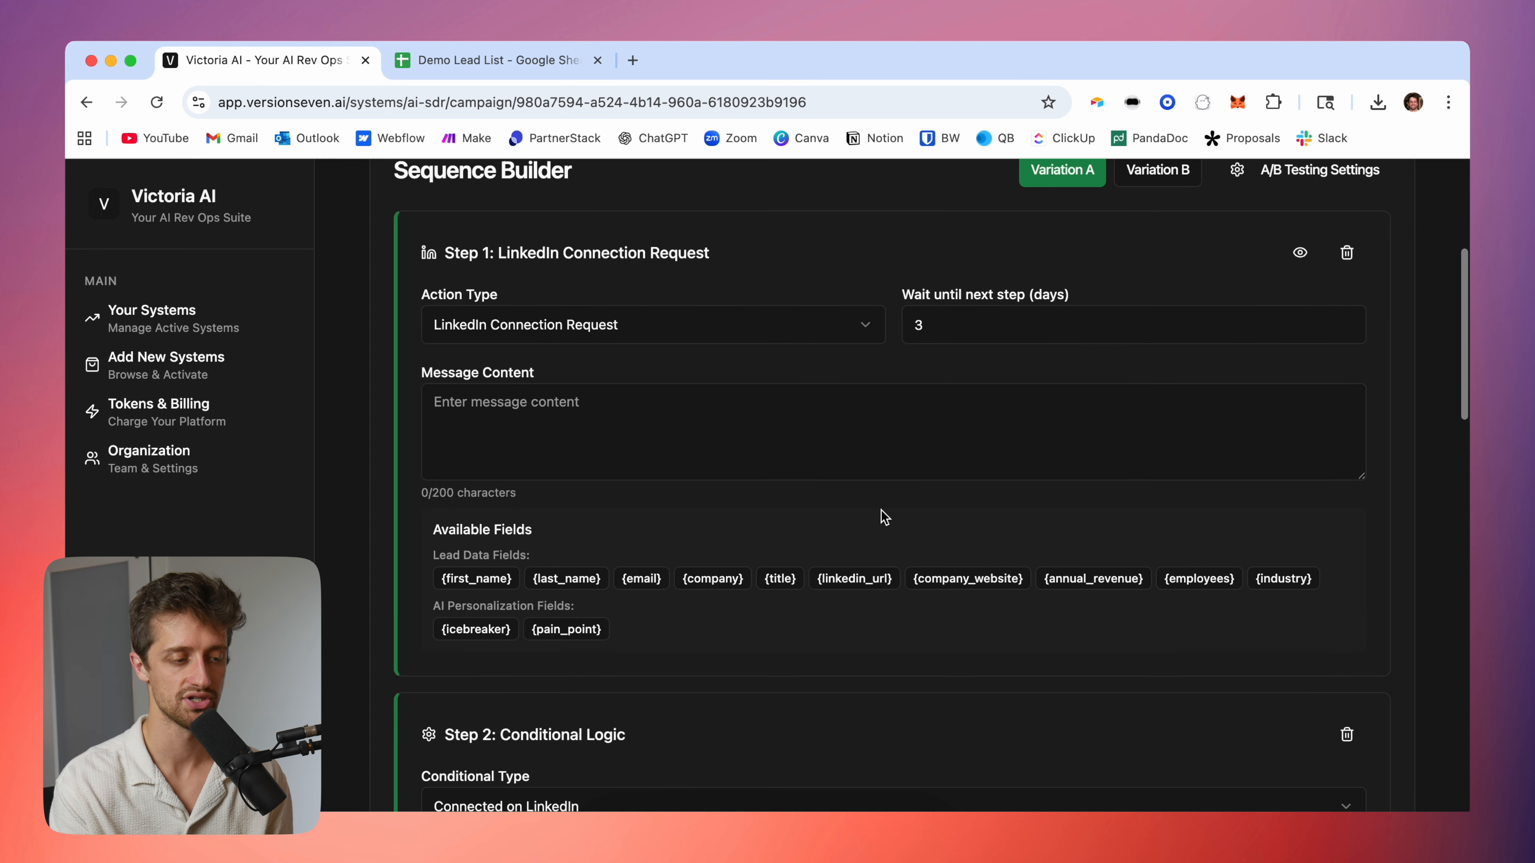
pyautogui.scroll(-5, 887, 453)
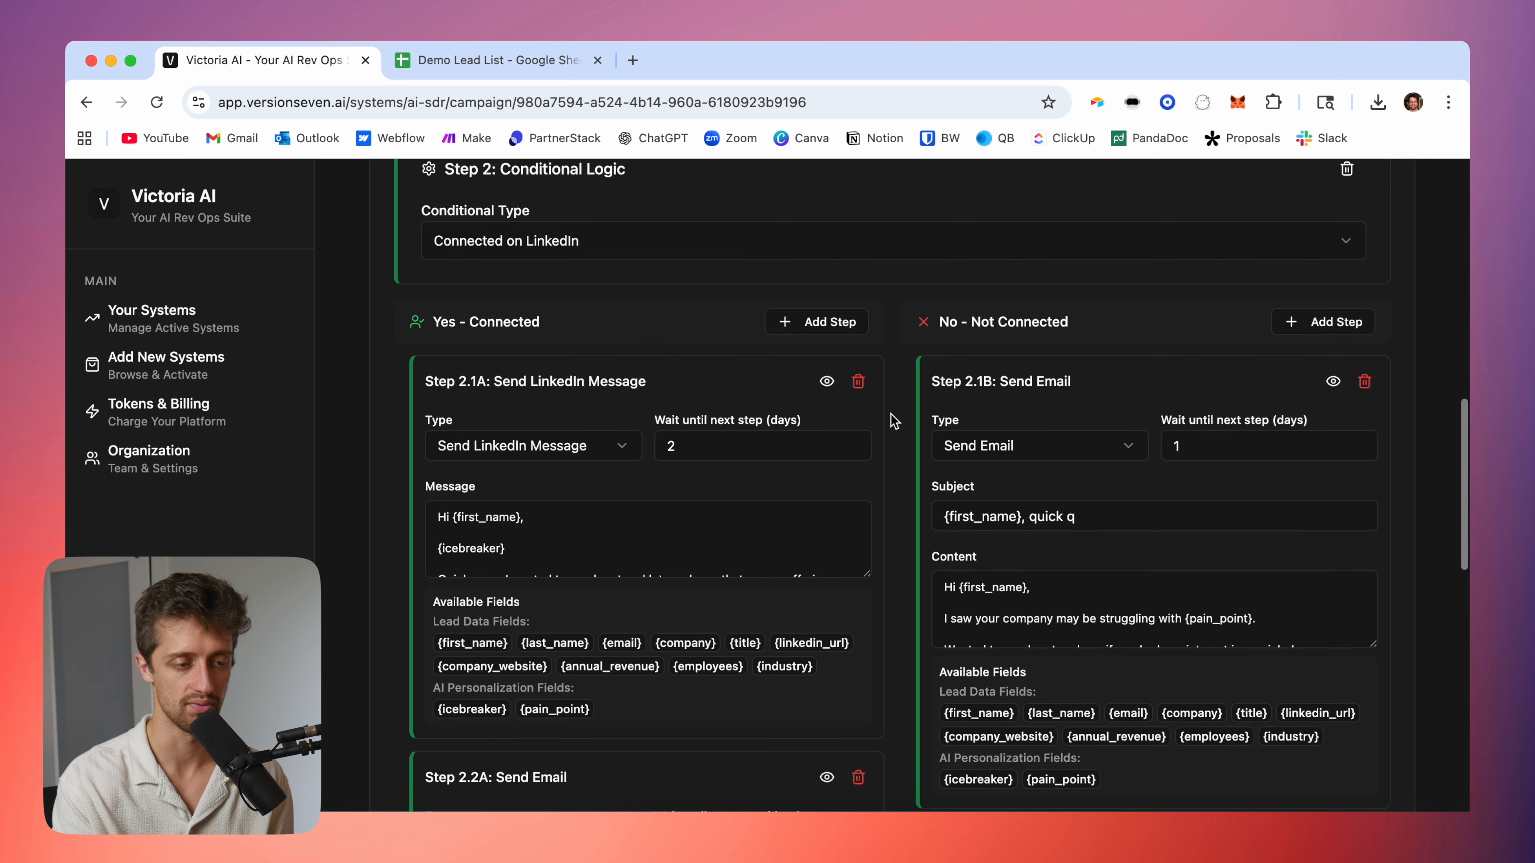
pyautogui.moveTo(868, 476); pyautogui.dragTo(868, 639)
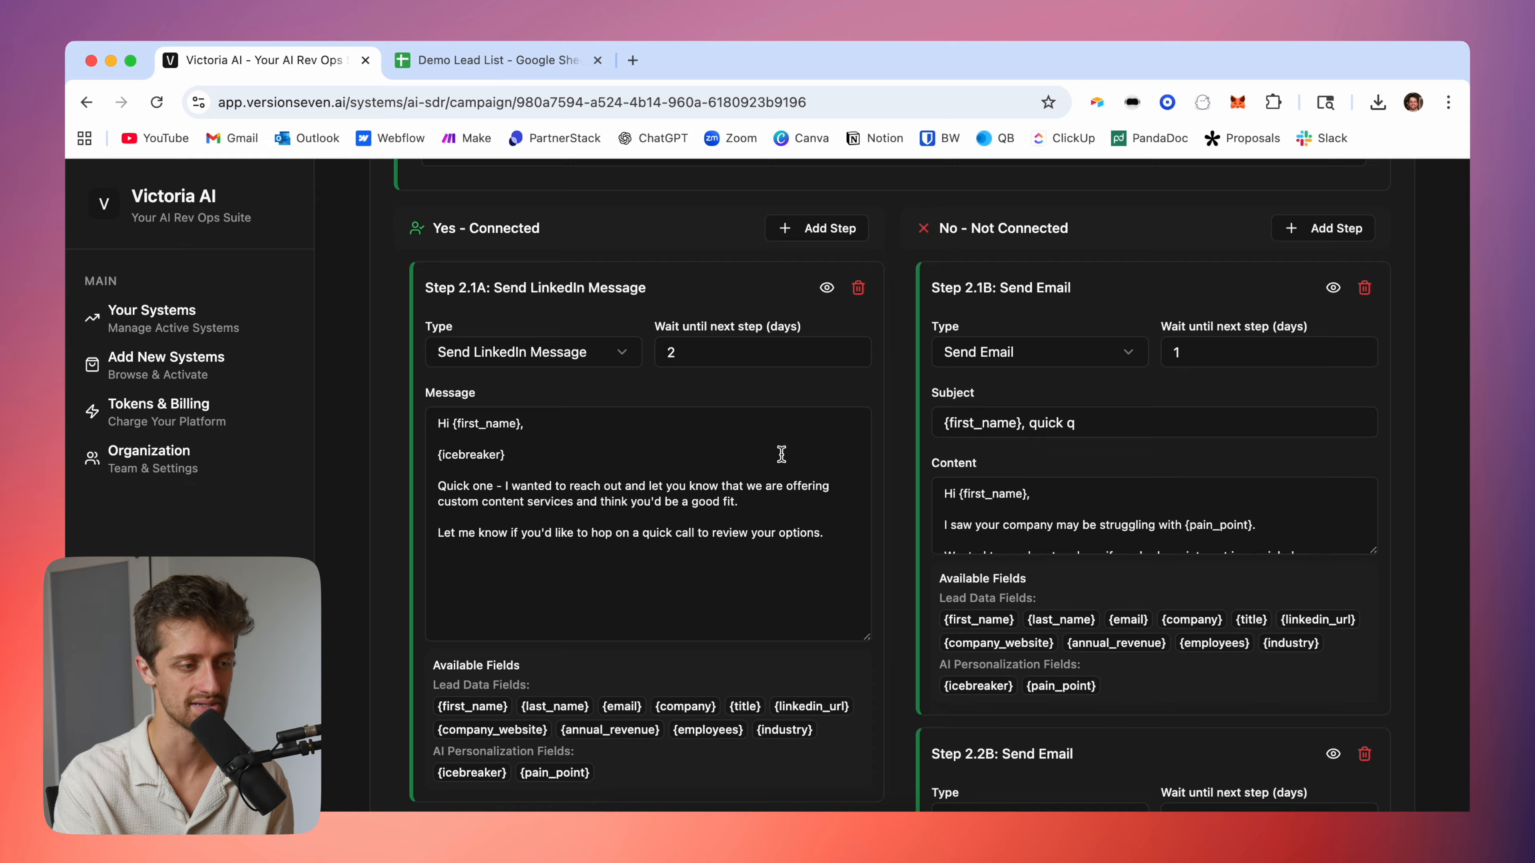
# - Preview the Yes - Connected branch's first LinkedIn message with sample lead data and read the message text
pyautogui.click(828, 289)
pyautogui.scroll(-3, 709, 512)
pyautogui.scroll(3, 708, 513)
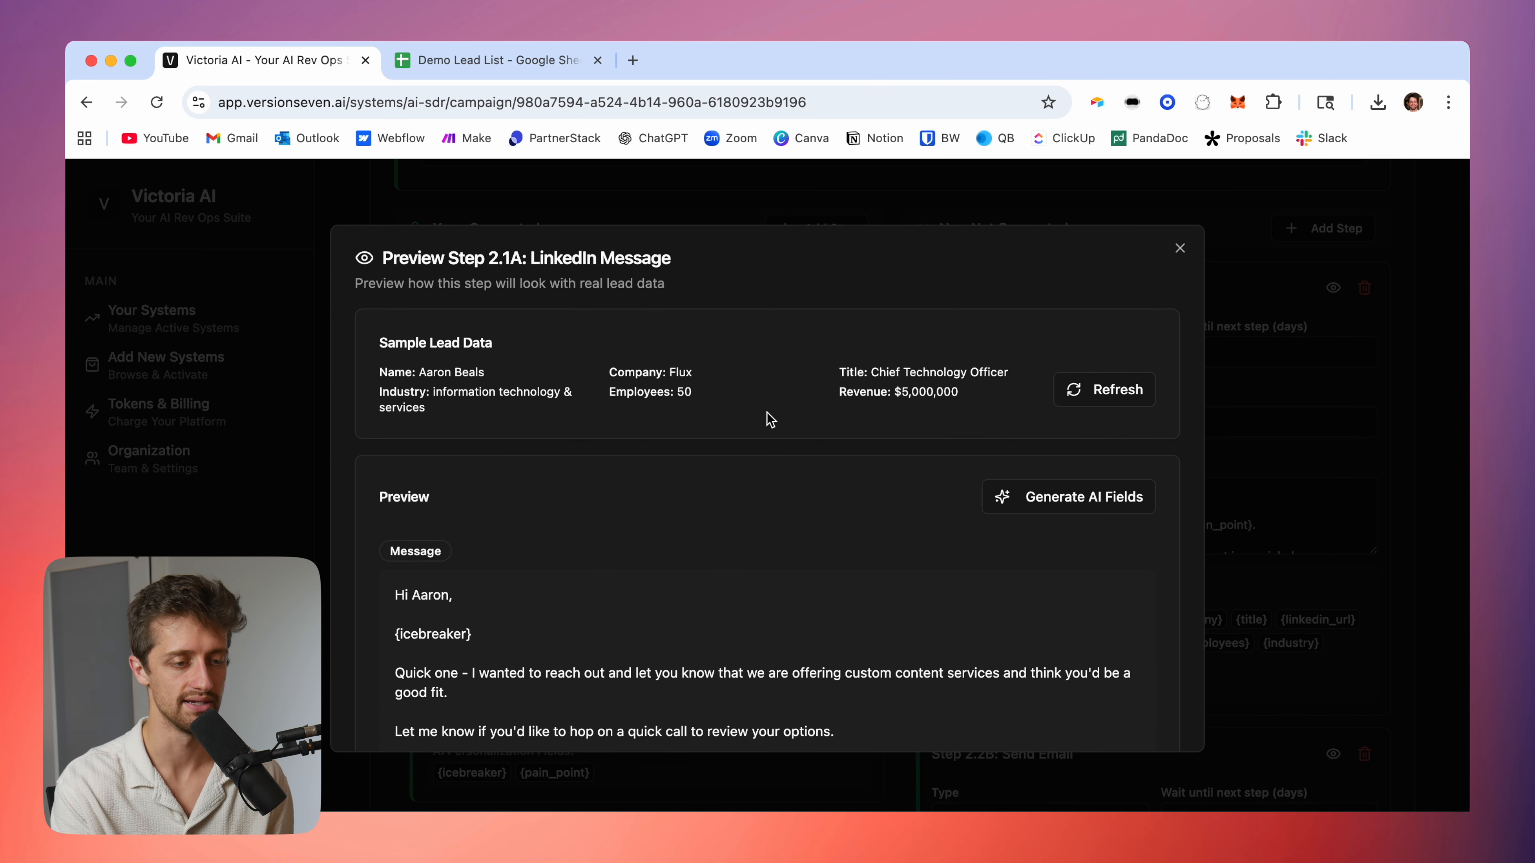
pyautogui.scroll(-2, 695, 526)
pyautogui.scroll(-1, 681, 534)
pyautogui.moveTo(394, 457); pyautogui.dragTo(825, 607)
pyautogui.click(599, 514)
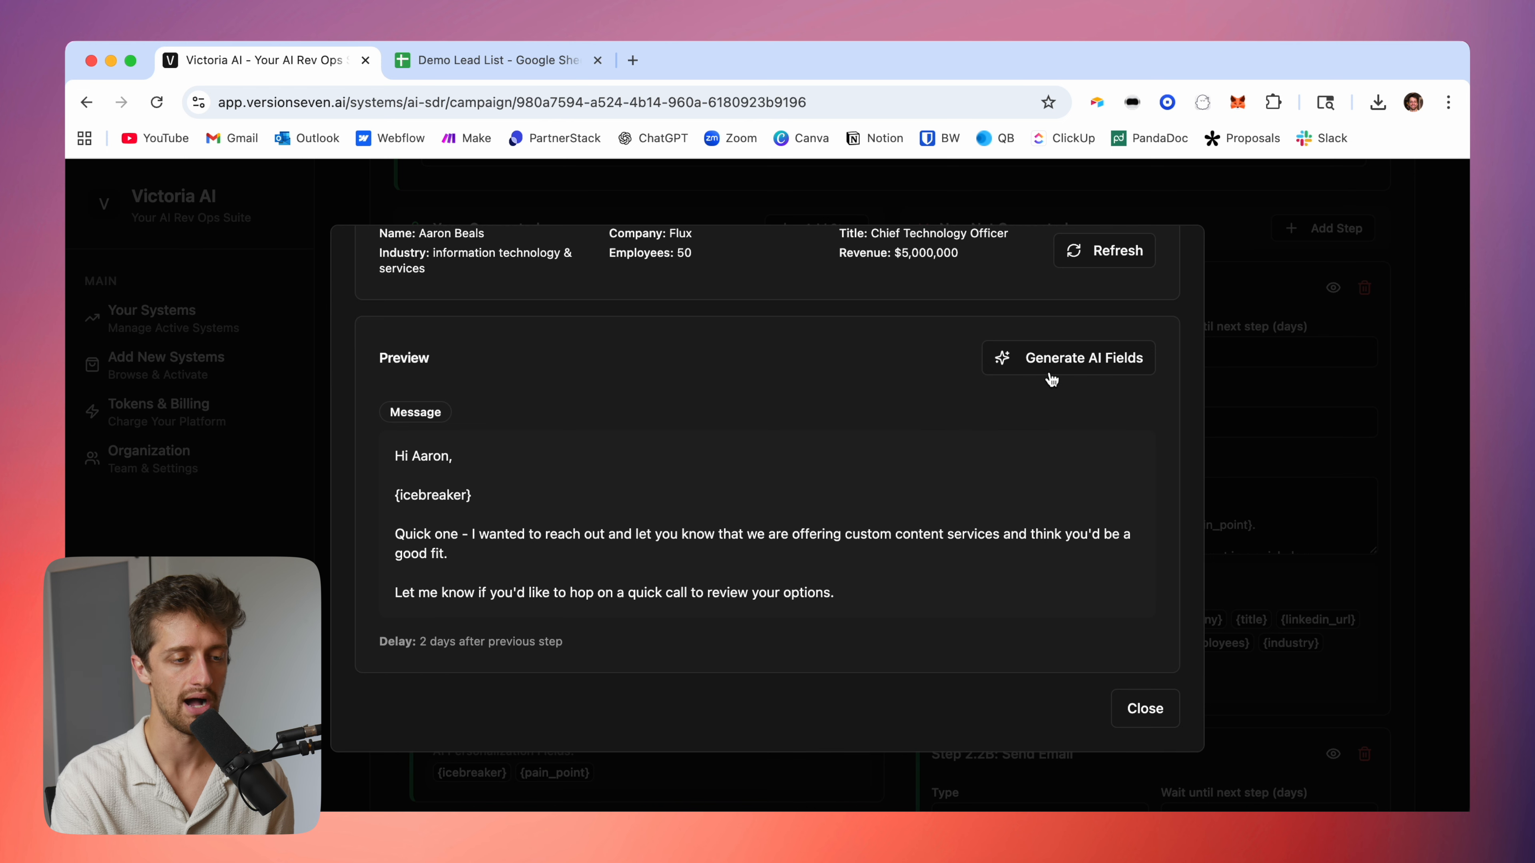
# - Generate the AI fields in the message preview and compare the icebreaker line with the sample lead data
pyautogui.click(1098, 369)
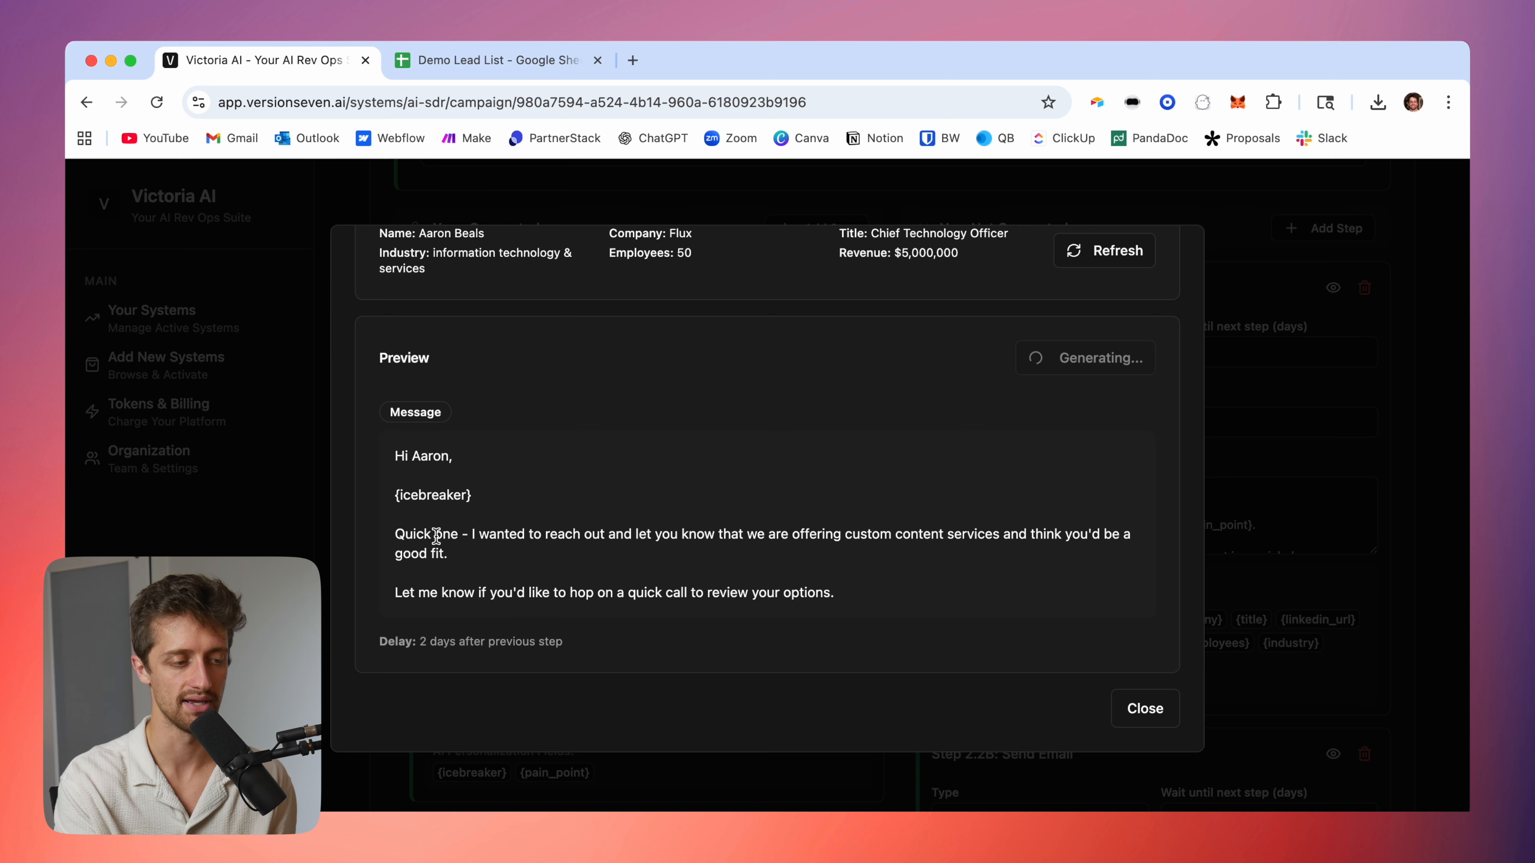
pyautogui.moveTo(476, 497); pyautogui.dragTo(394, 494)
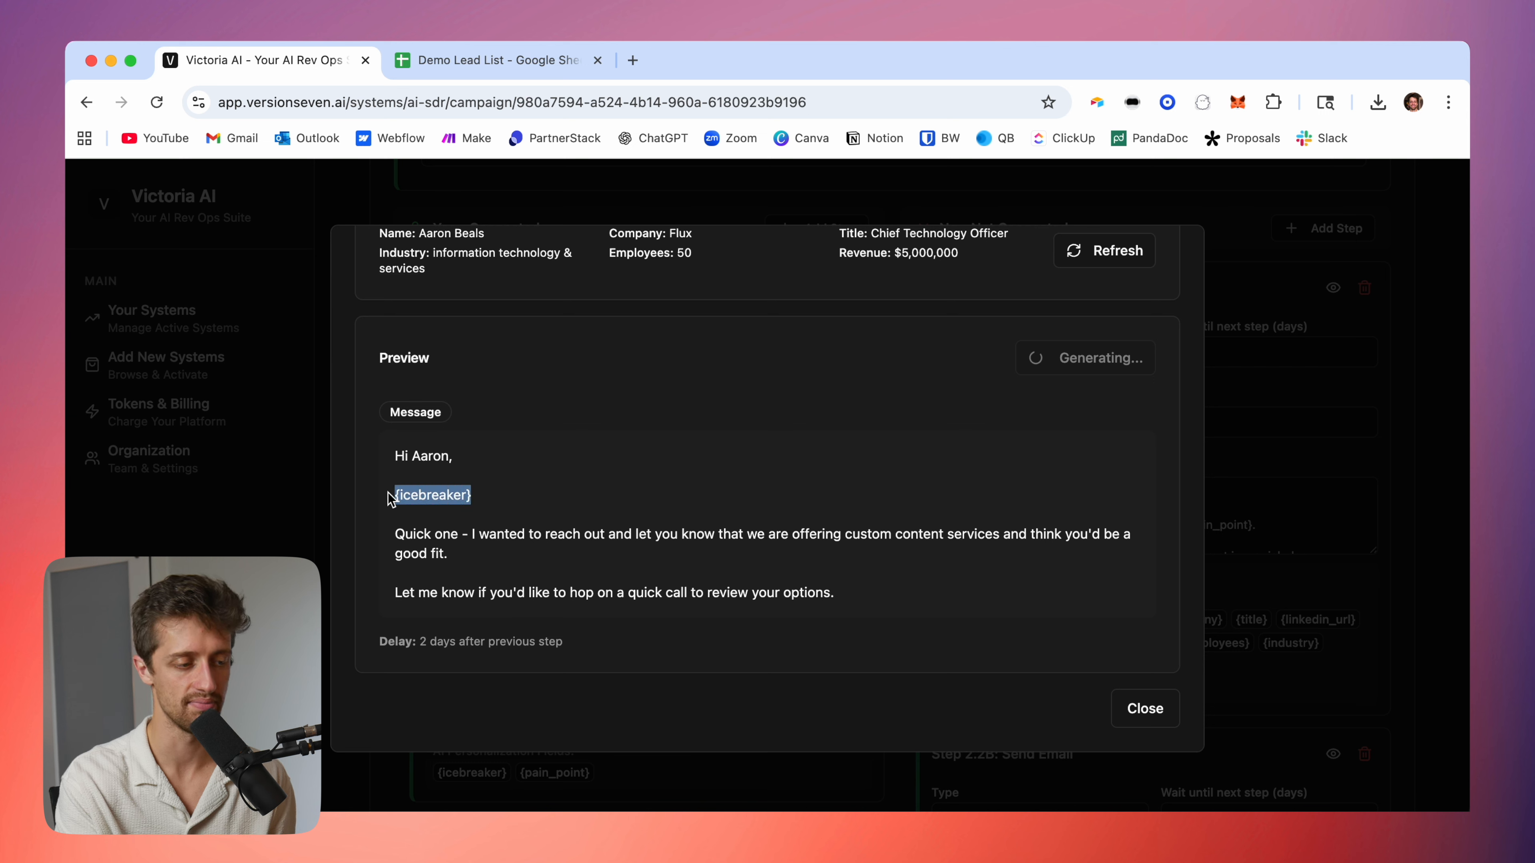
pyautogui.click(604, 471)
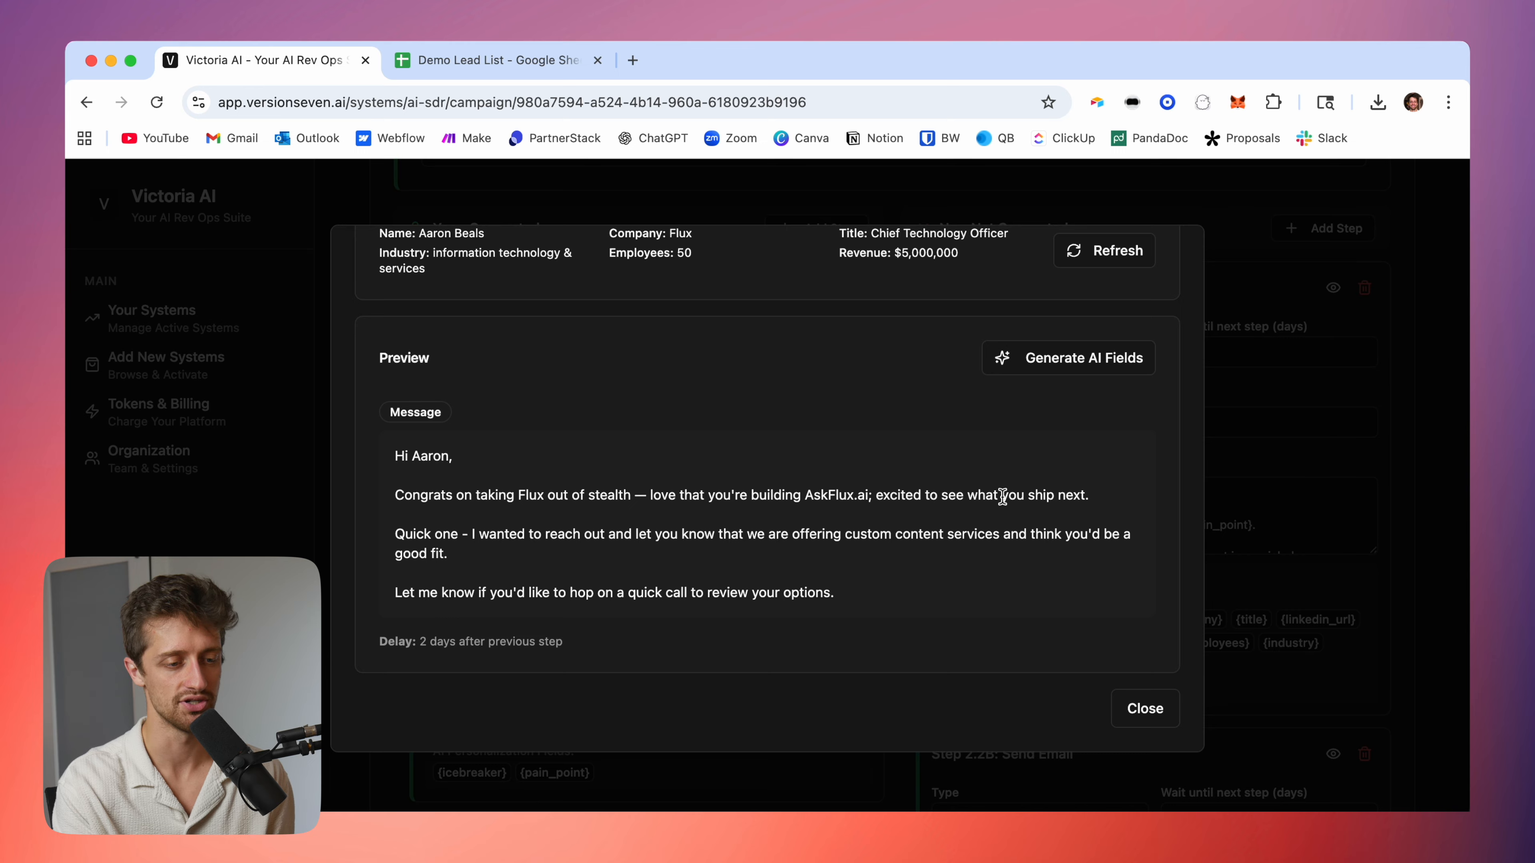
pyautogui.moveTo(1101, 507); pyautogui.dragTo(401, 489)
pyautogui.click(486, 482)
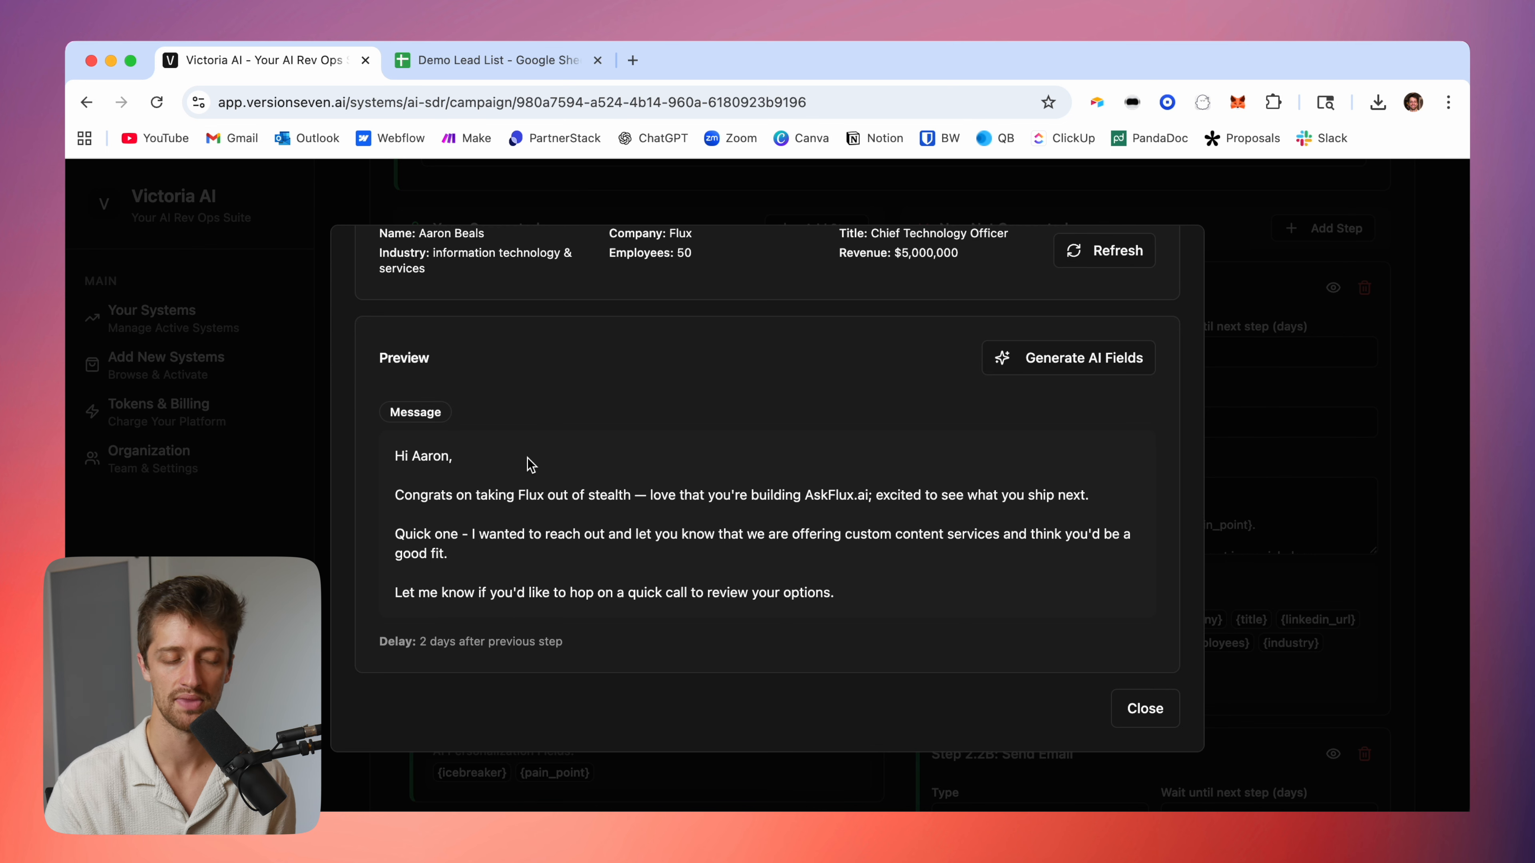
pyautogui.scroll(3, 676, 430)
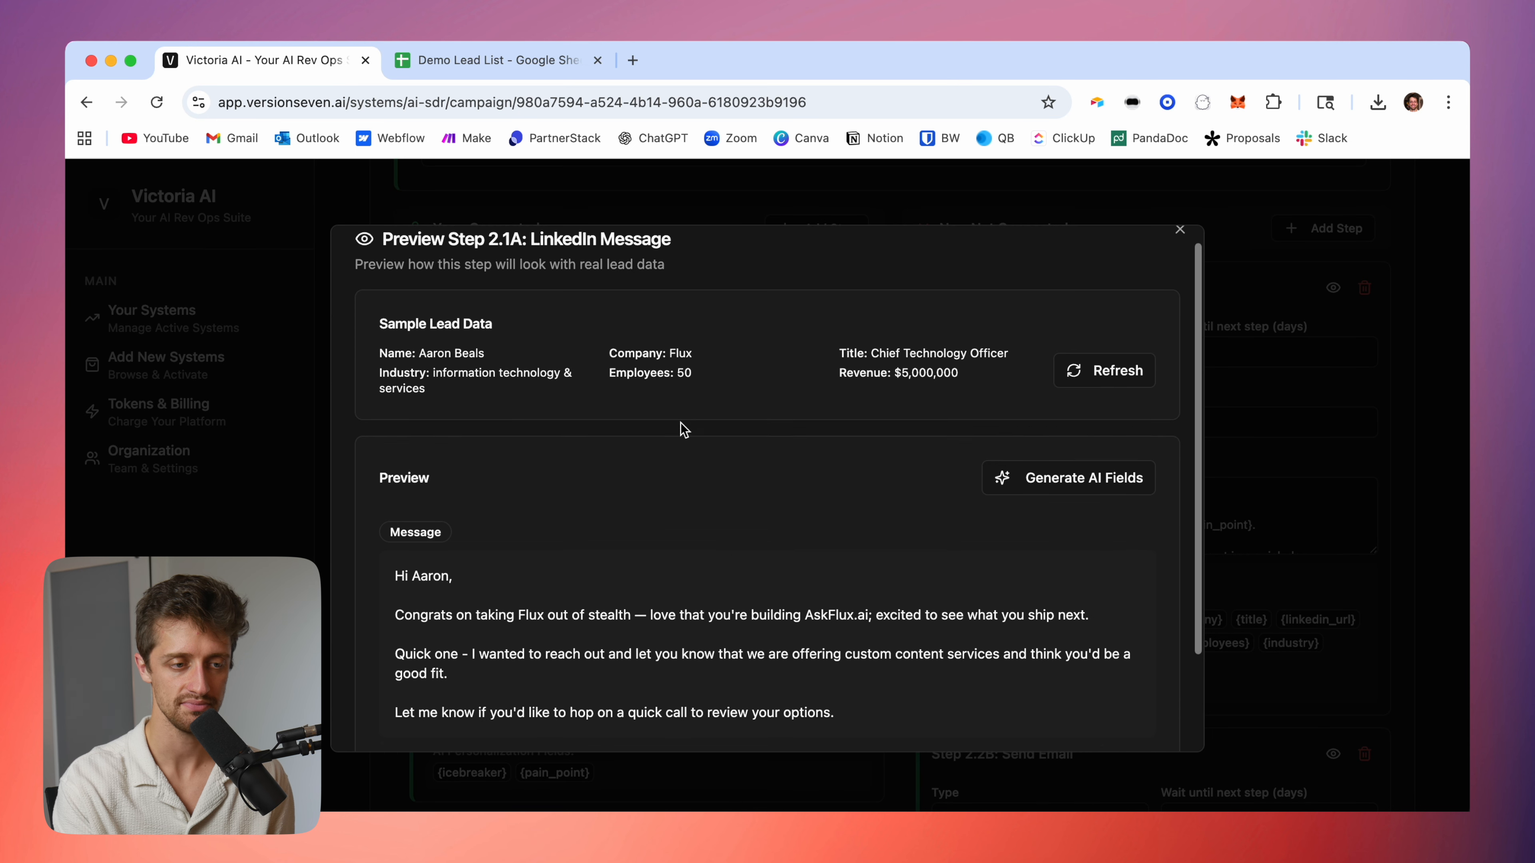
# - Close the message preview and review the AI instructions of the {icebreaker} field in the campaign's AI personalization fields
pyautogui.click(1179, 245)
pyautogui.scroll(10, 998, 400)
pyautogui.click(982, 417)
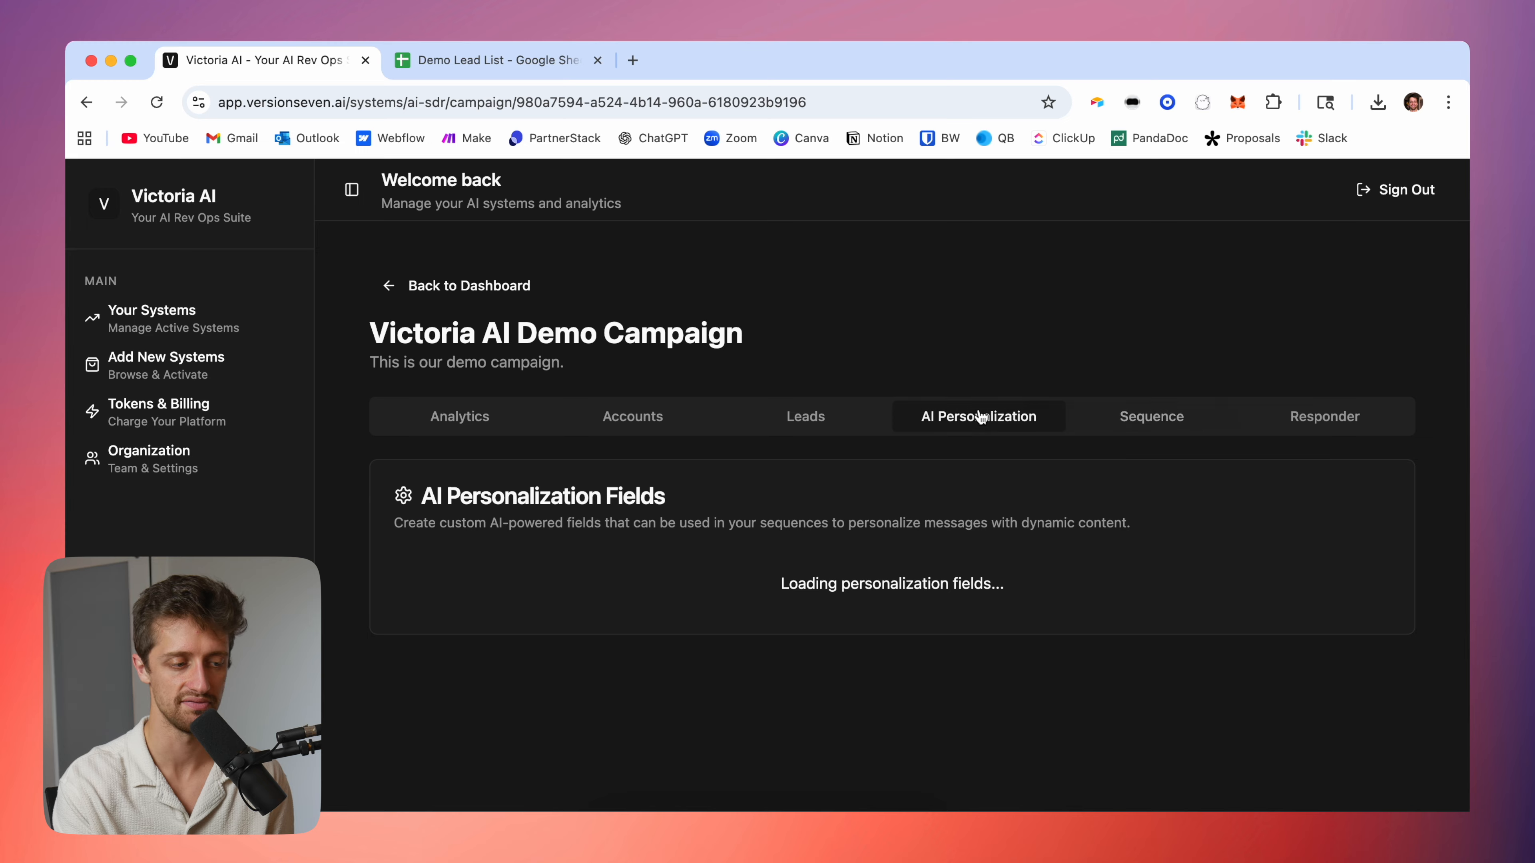
pyautogui.scroll(-5, 771, 538)
pyautogui.moveTo(809, 526); pyautogui.dragTo(383, 475)
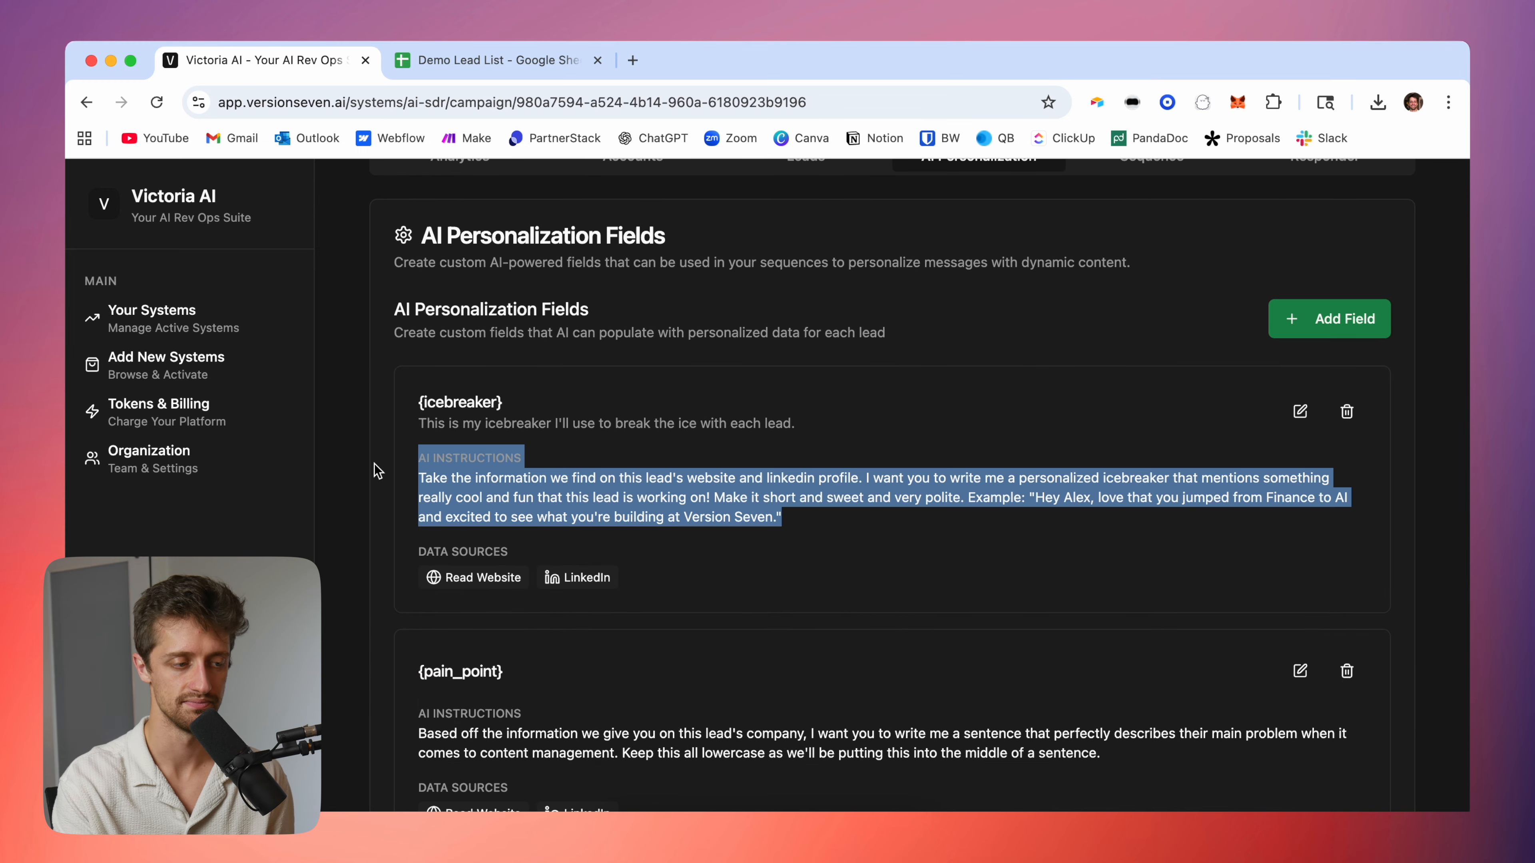
# - Return to the sequence and preview the Yes - Connected branch's email containing the {pain_point} field with sample lead data
pyautogui.scroll(5, 907, 435)
pyautogui.click(1139, 426)
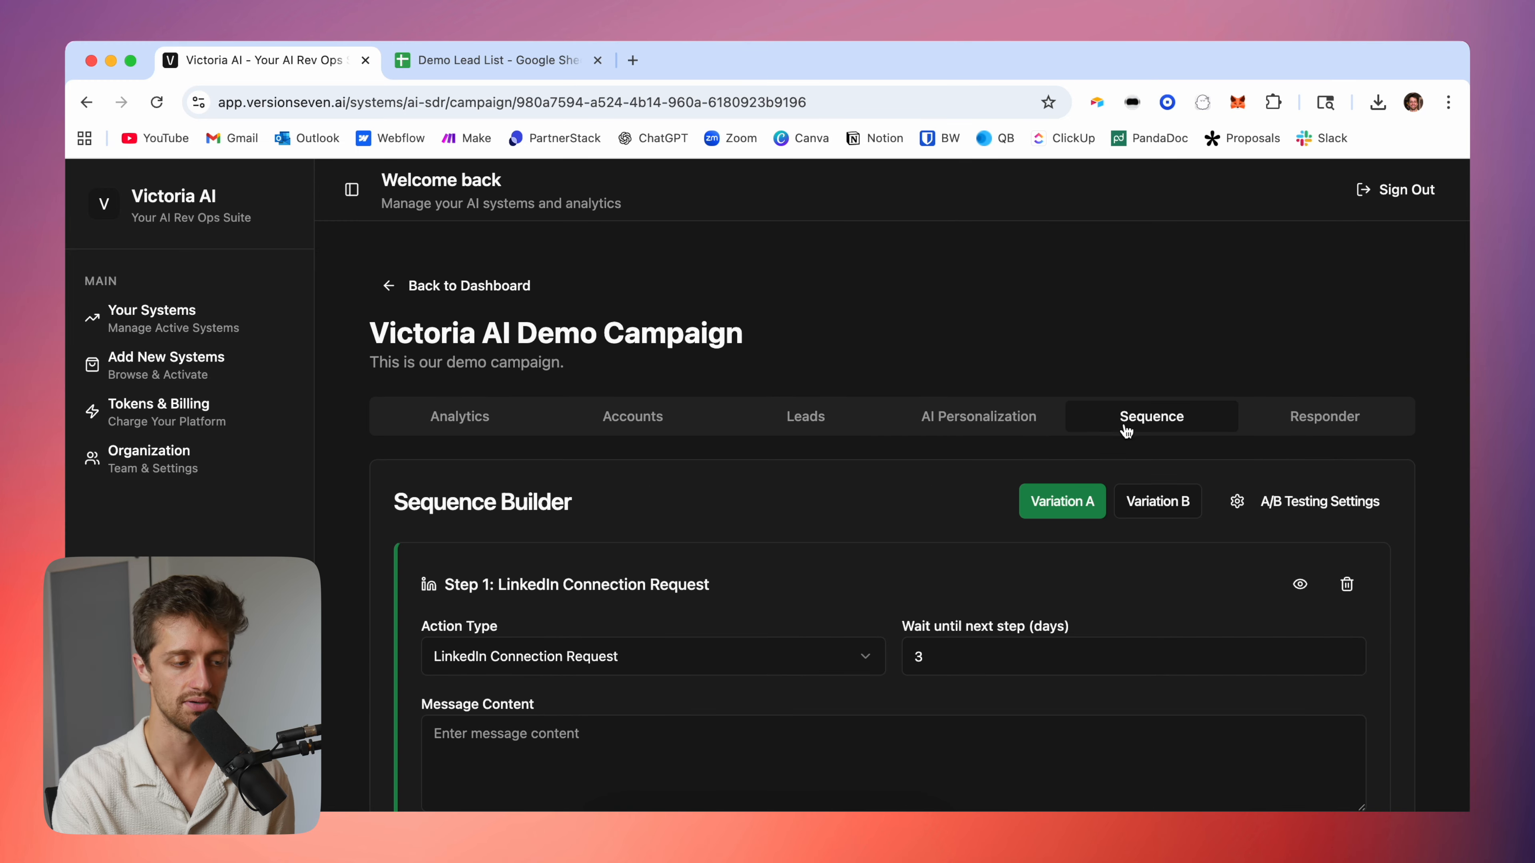
pyautogui.scroll(-12, 771, 553)
pyautogui.scroll(-10, 772, 557)
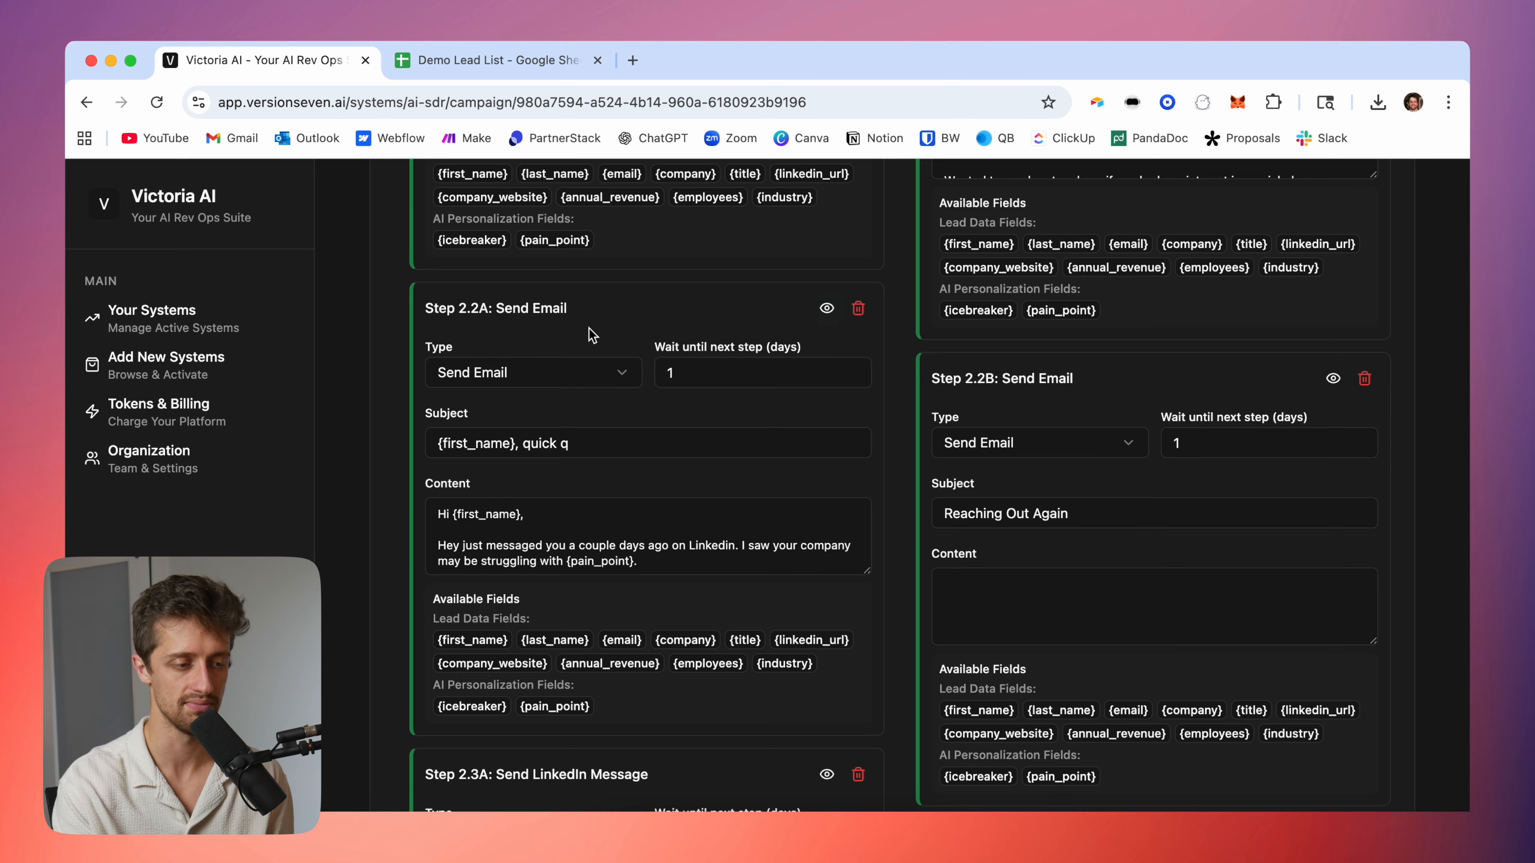
pyautogui.moveTo(638, 561); pyautogui.dragTo(571, 561)
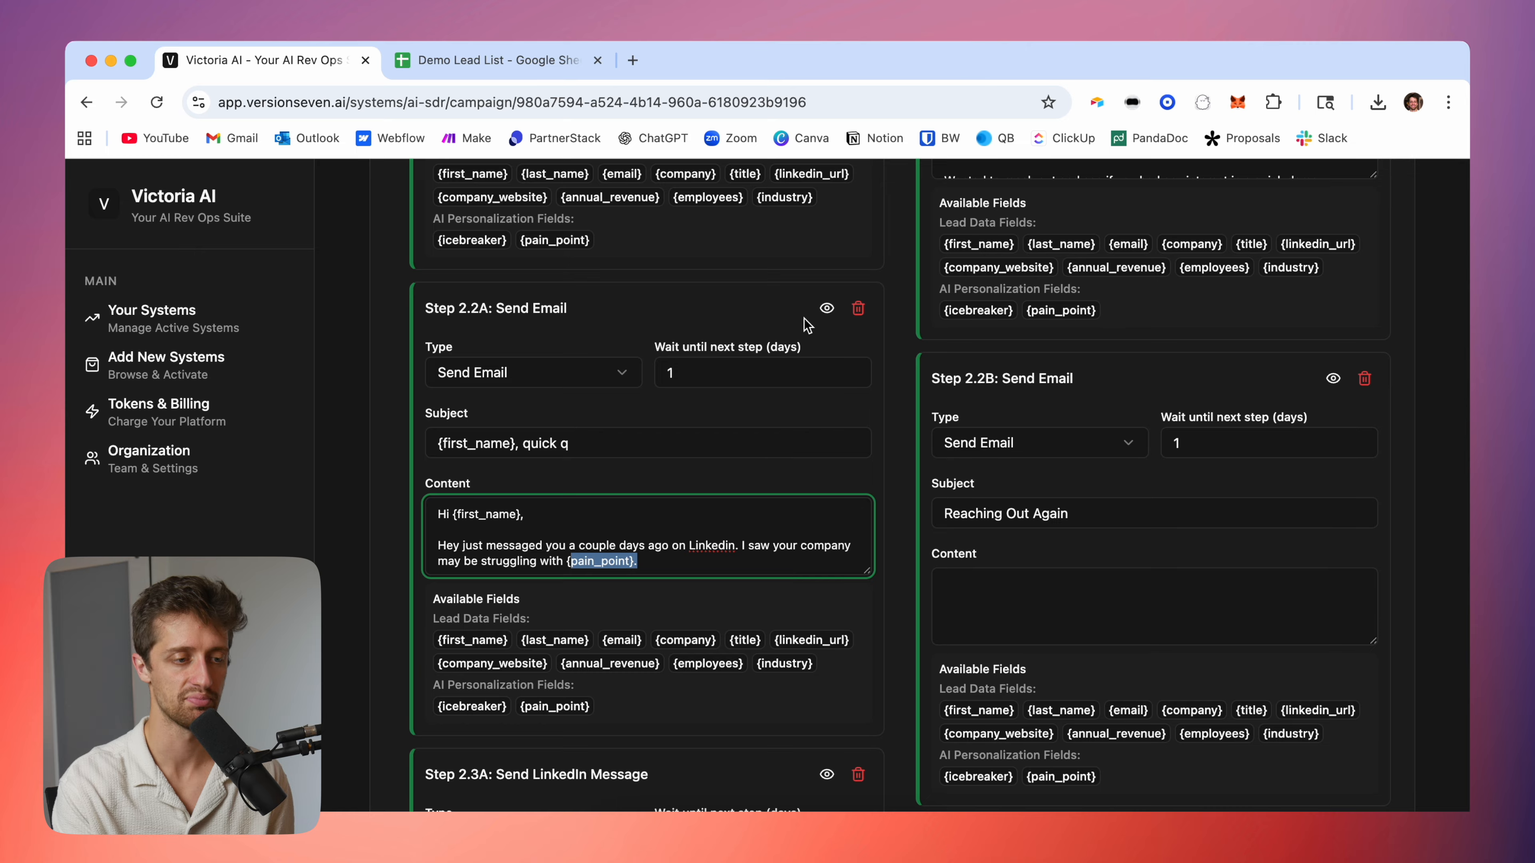
pyautogui.click(826, 310)
pyautogui.scroll(-2, 876, 514)
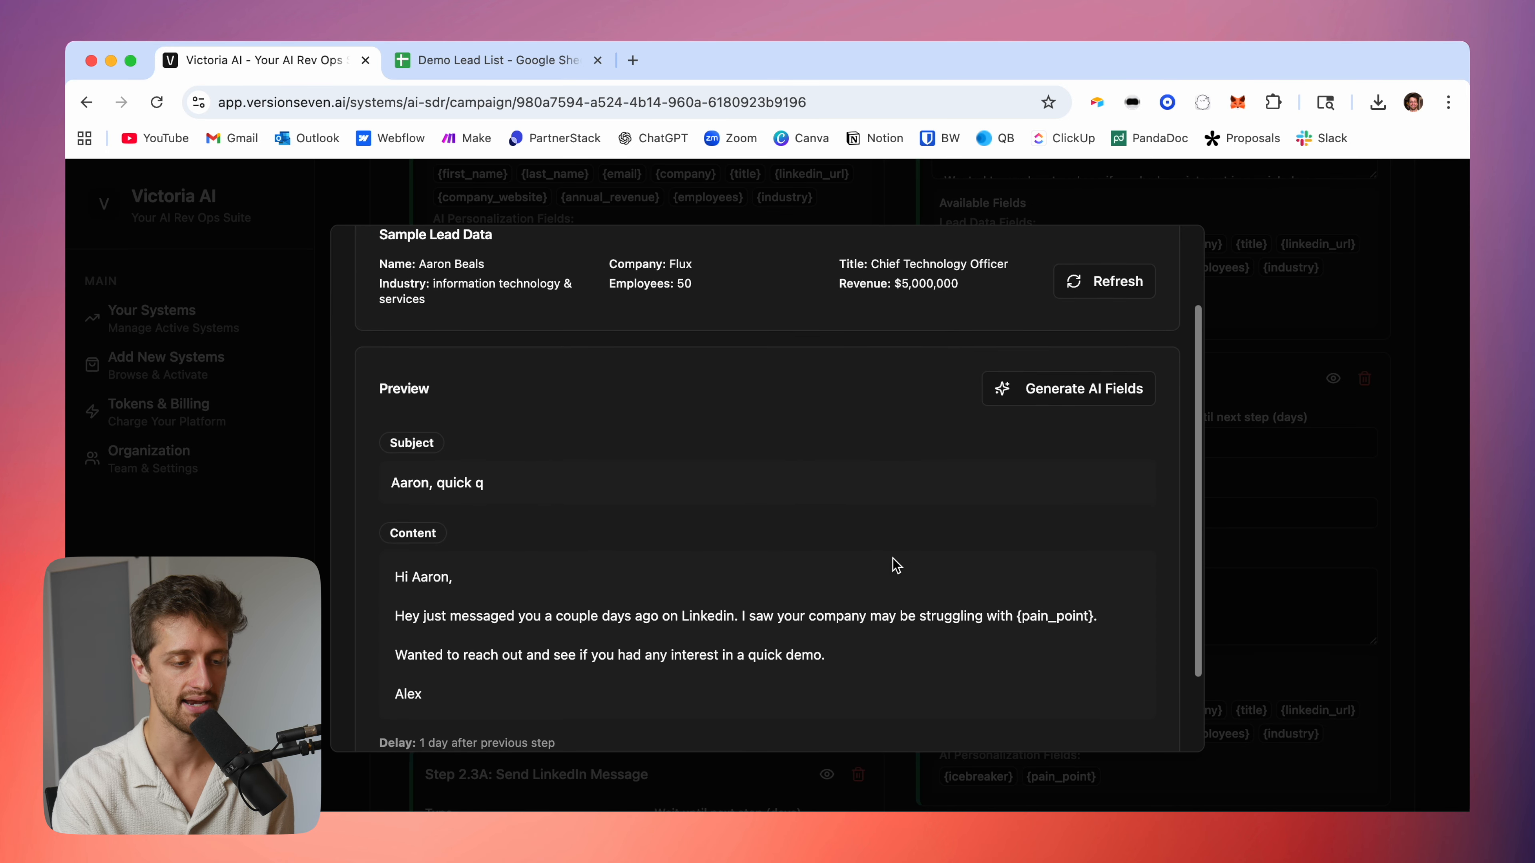
# - Generate the AI fields in the email preview and read the personalized pain point sentence, then close the preview
pyautogui.click(1068, 388)
pyautogui.scroll(-1, 874, 496)
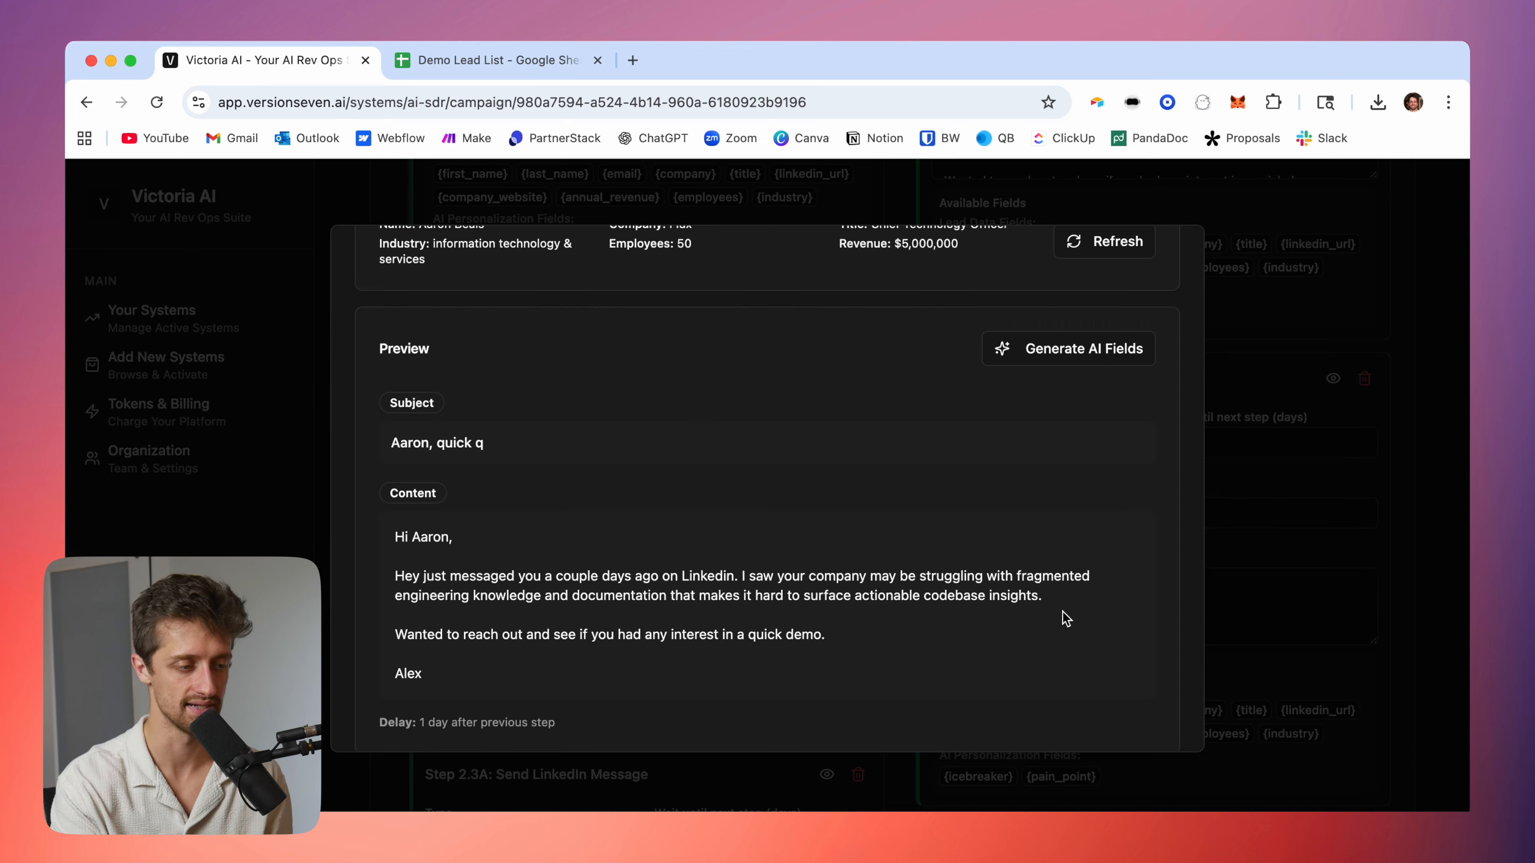
pyautogui.moveTo(1069, 600); pyautogui.dragTo(467, 563)
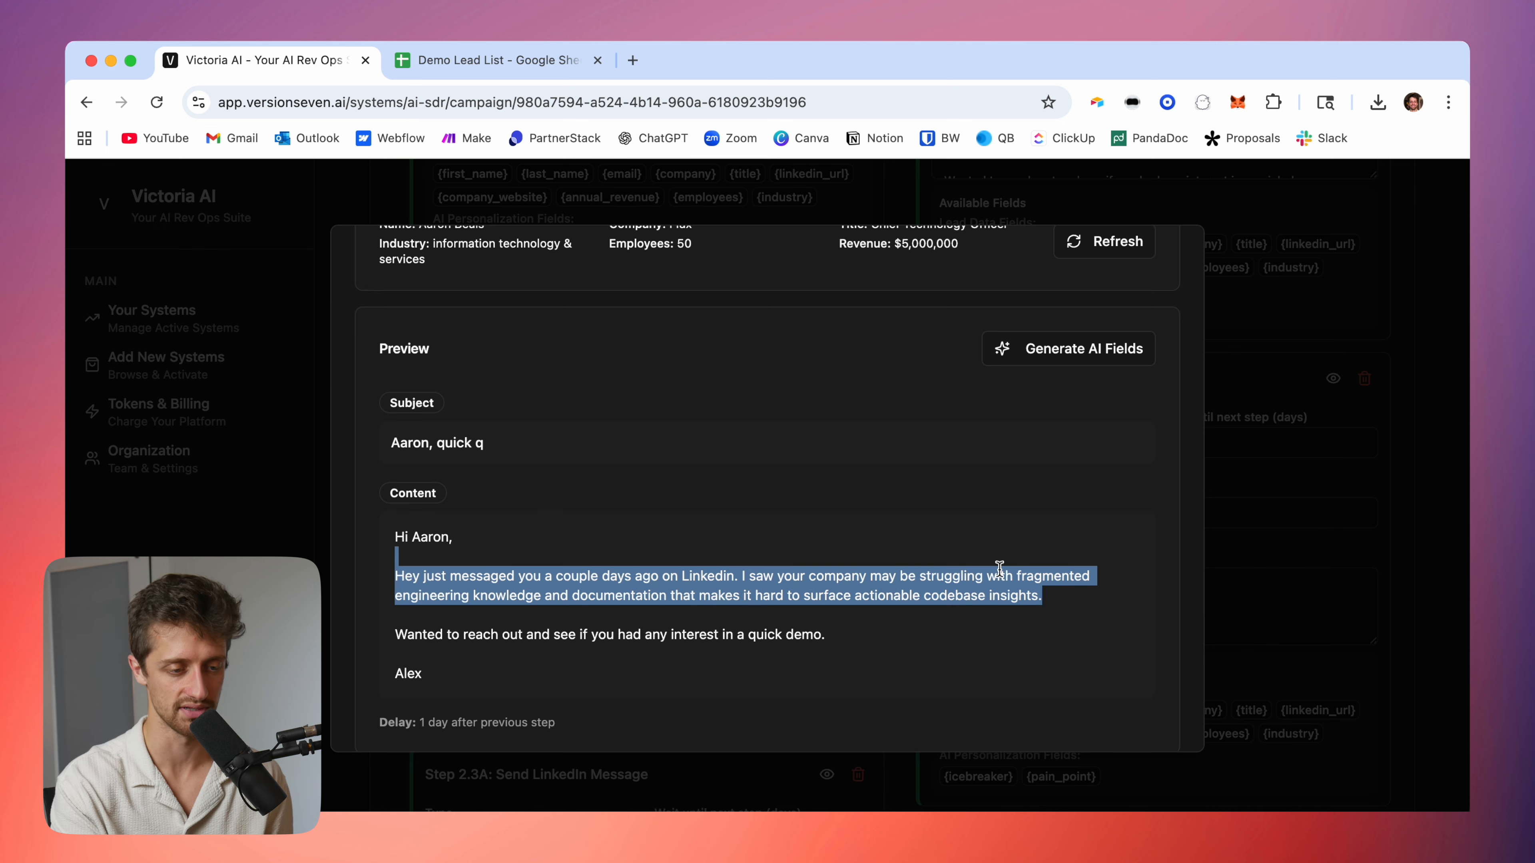
pyautogui.click(1070, 600)
pyautogui.scroll(1, 1060, 593)
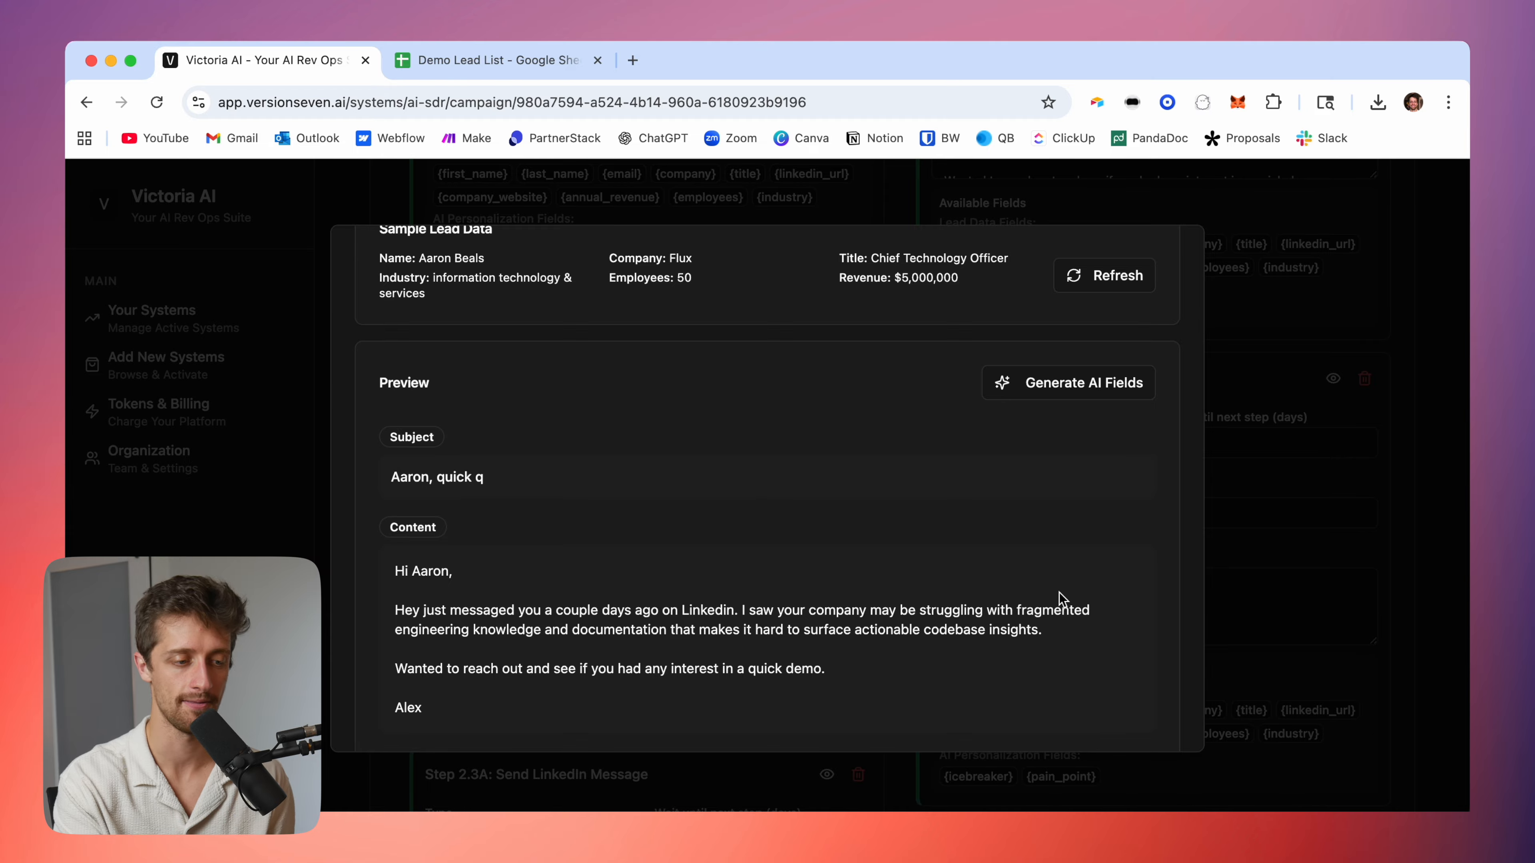
pyautogui.moveTo(1053, 644); pyautogui.dragTo(914, 596)
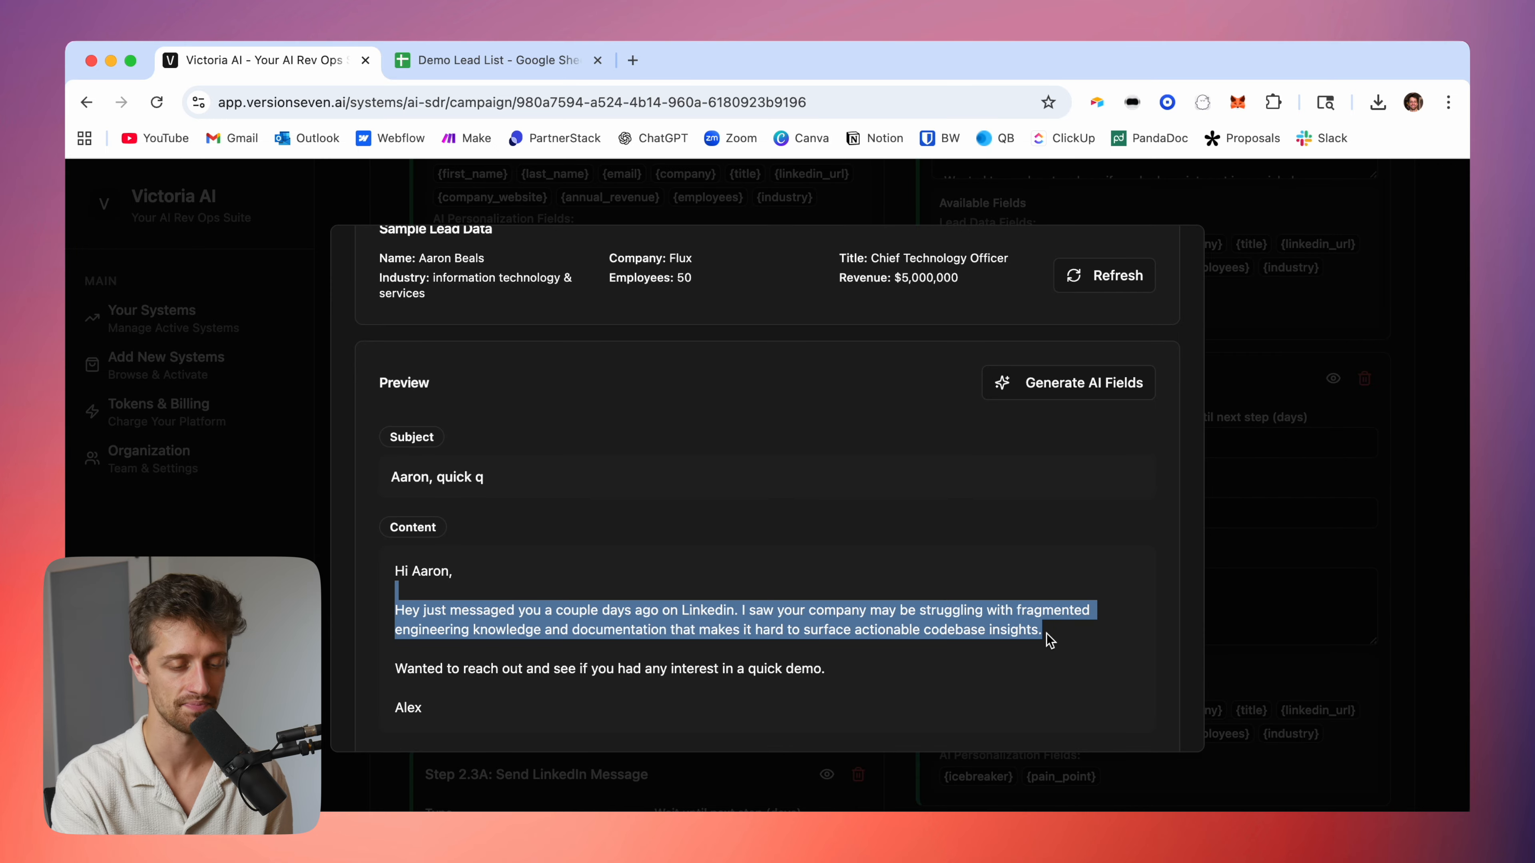
pyautogui.click(1256, 595)
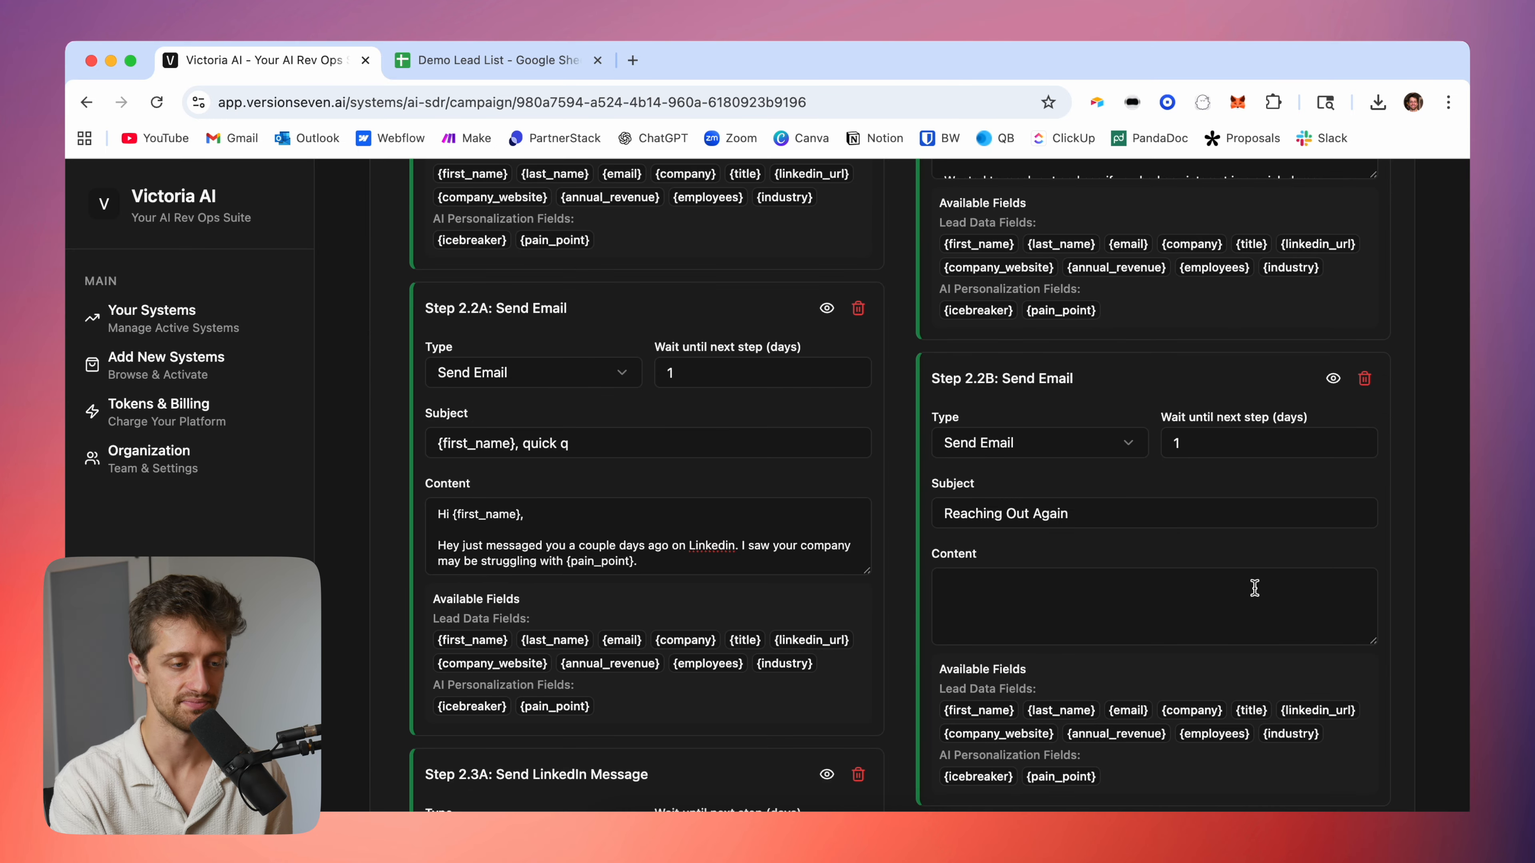
pyautogui.scroll(10, 937, 401)
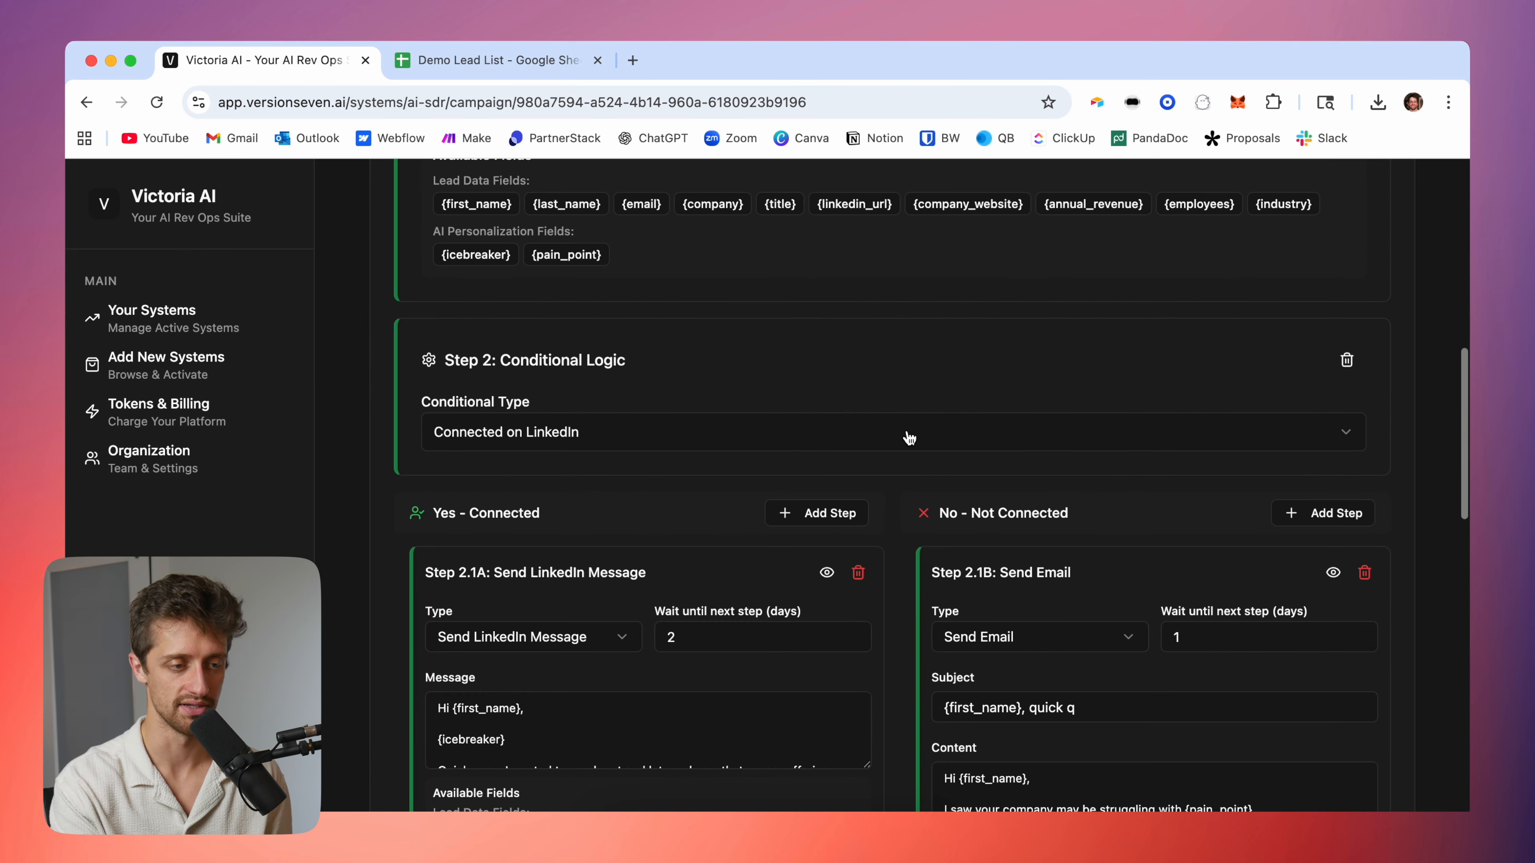